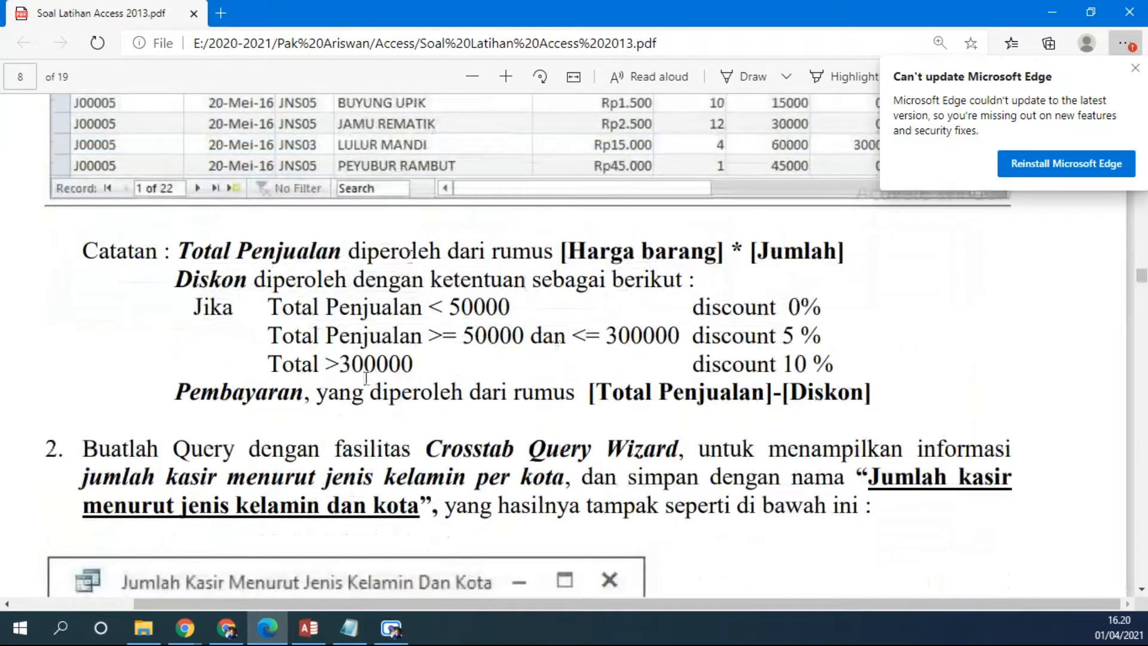
Switch to the Notepad notes and highlight the line introducing the requirement for formula columns in extended queries
click(350, 628)
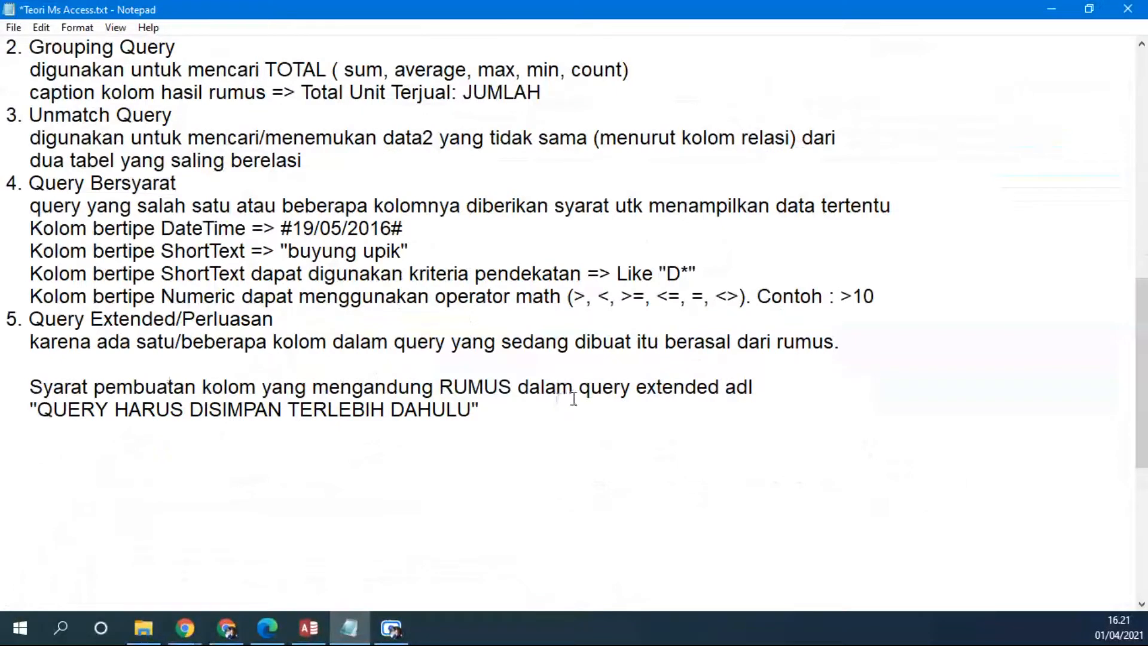
drag(33, 387, 778, 386)
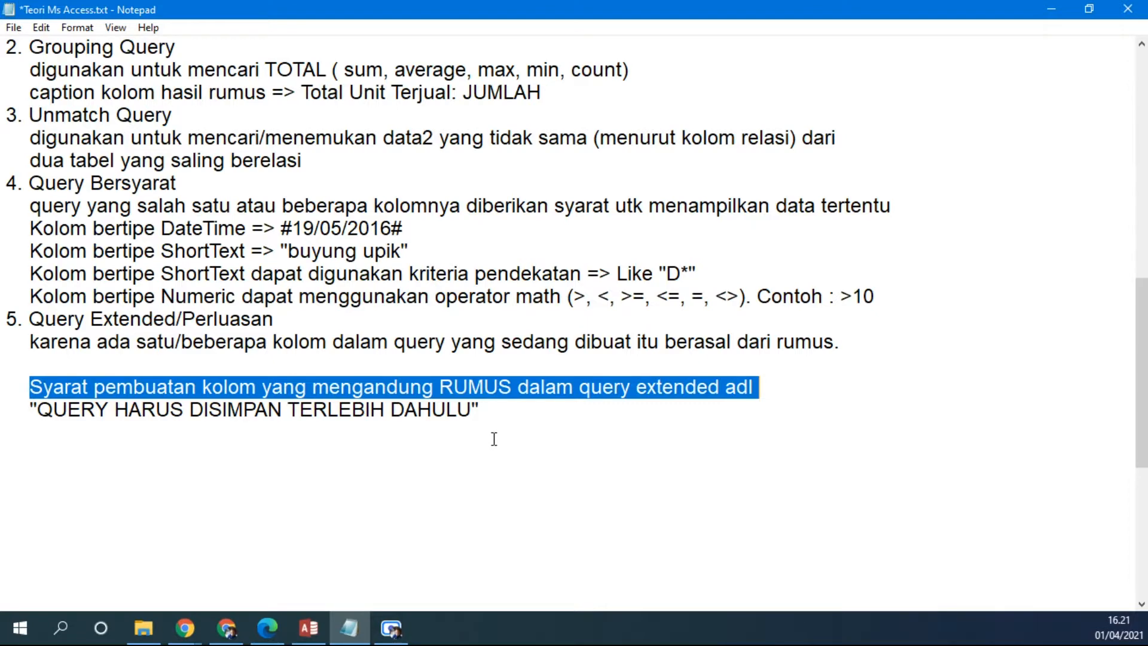
Create a query in Design view in the Access database using Tabel Penjualan, Tabel Barang, Tabel Jenis Barang and Tabel Detail
click(309, 627)
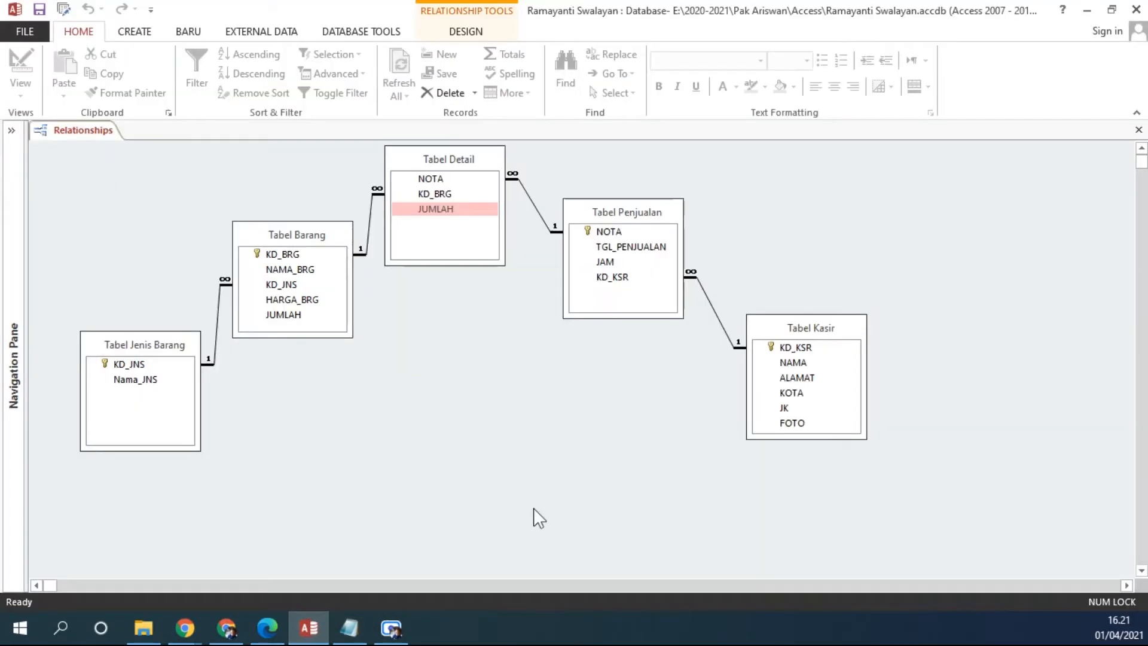
click(134, 33)
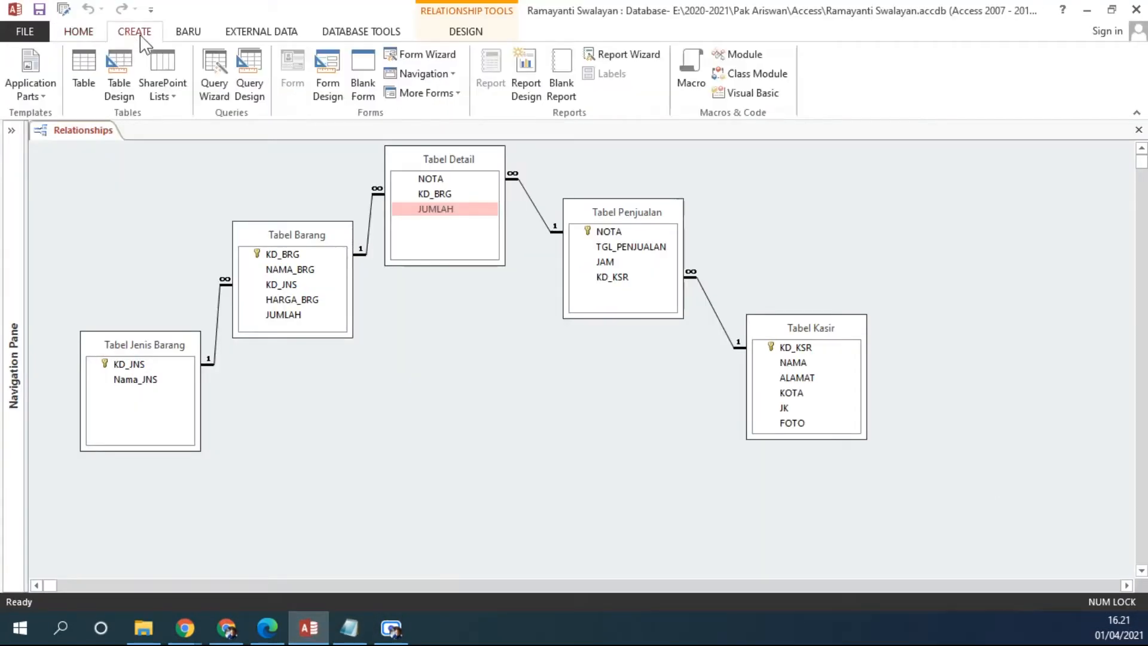
click(252, 69)
drag(551, 353, 669, 186)
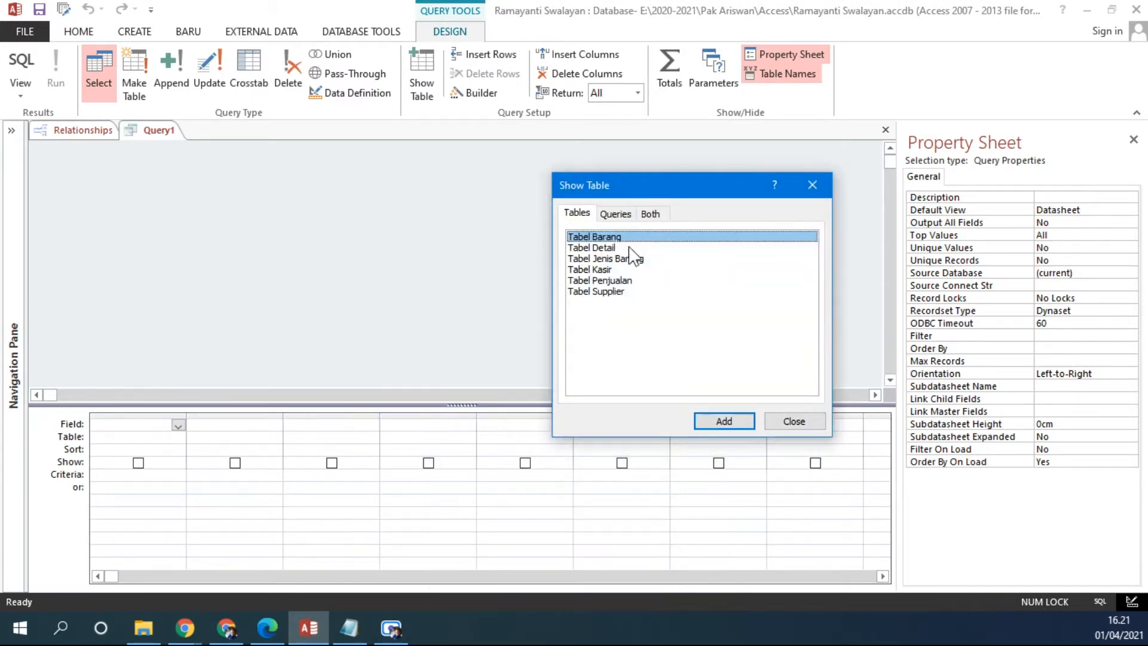
click(612, 281)
double_click(612, 284)
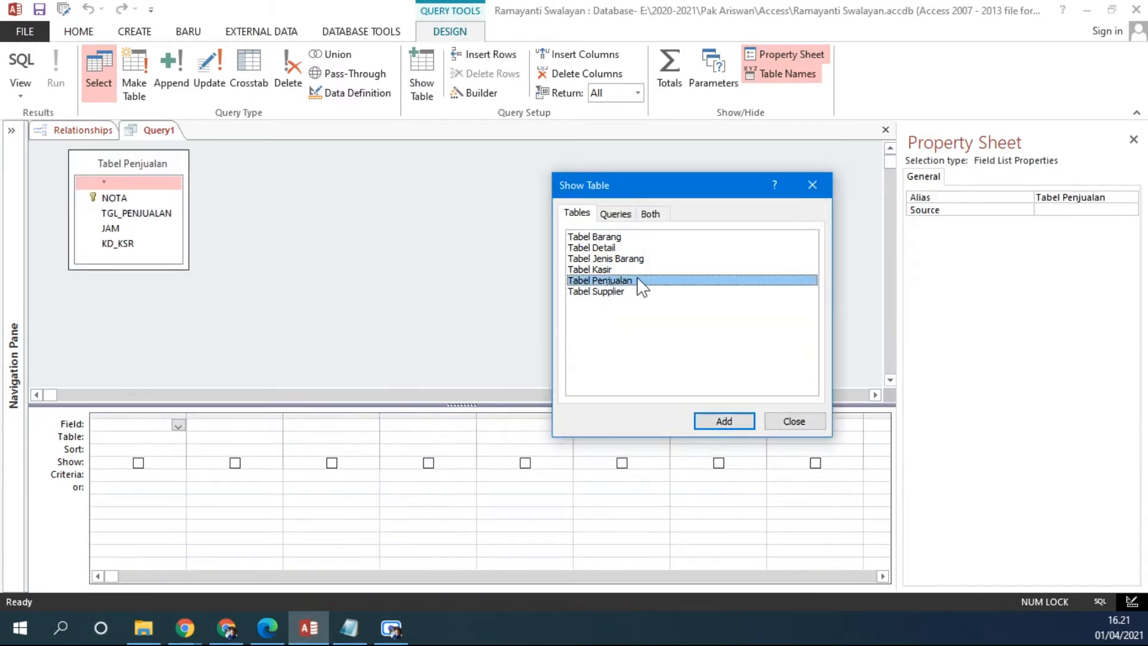
double_click(610, 237)
double_click(617, 259)
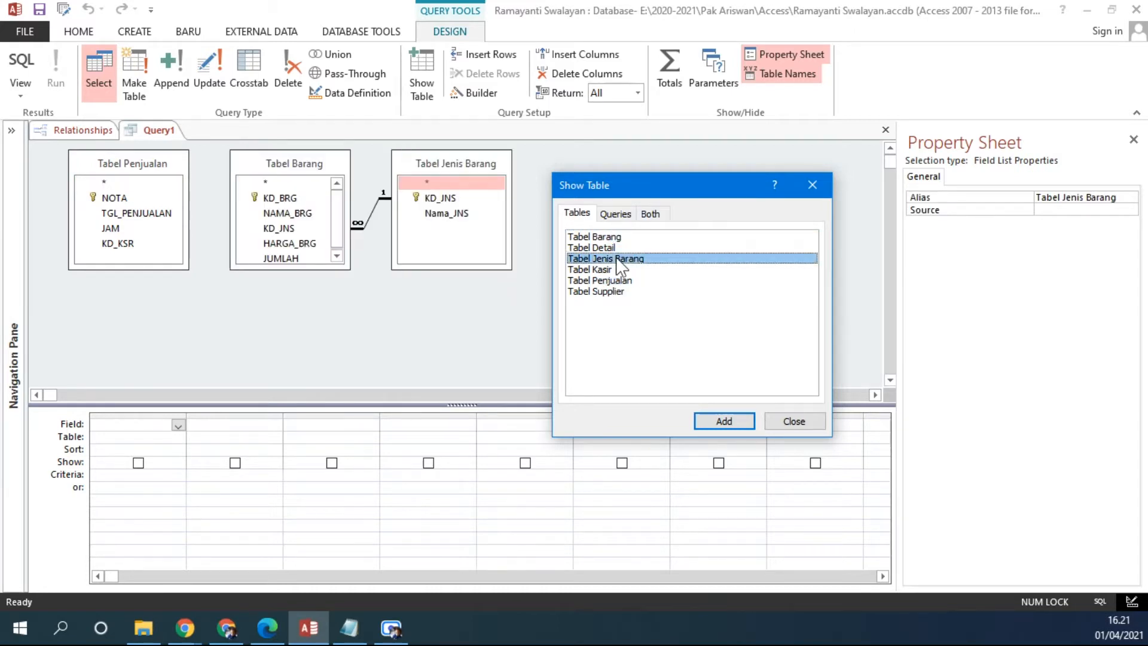
double_click(604, 248)
click(812, 185)
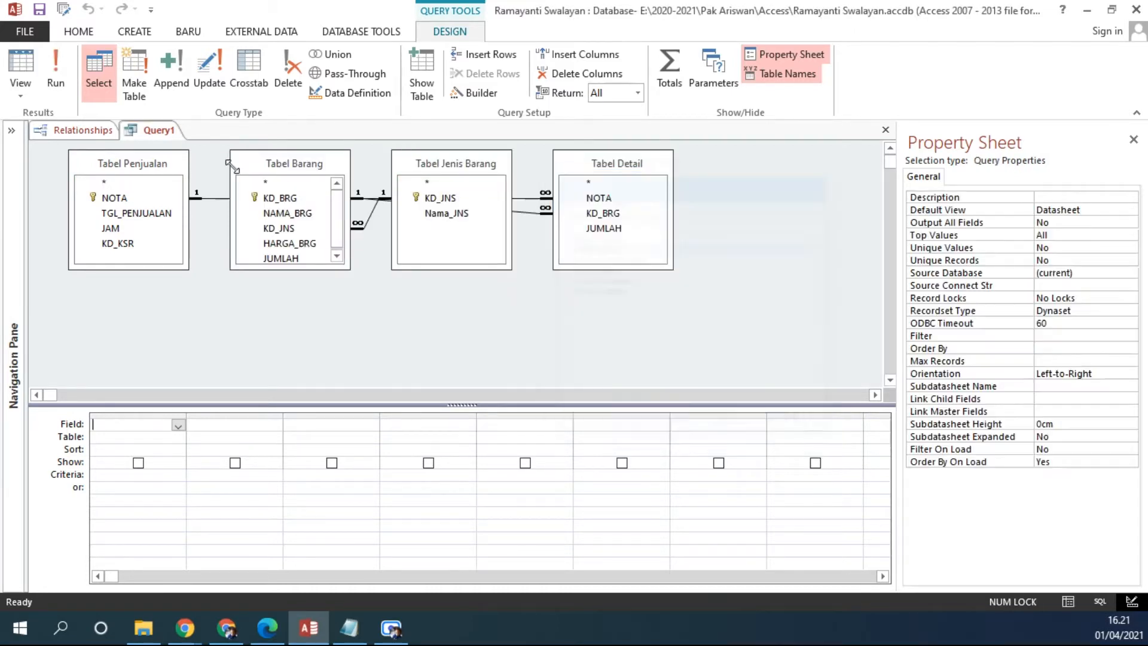
Arrange the query's tables in relationship order: Tabel Penjualan, Tabel Detail, Tabel Barang, Tabel Jenis Barang
drag(293, 164, 735, 245)
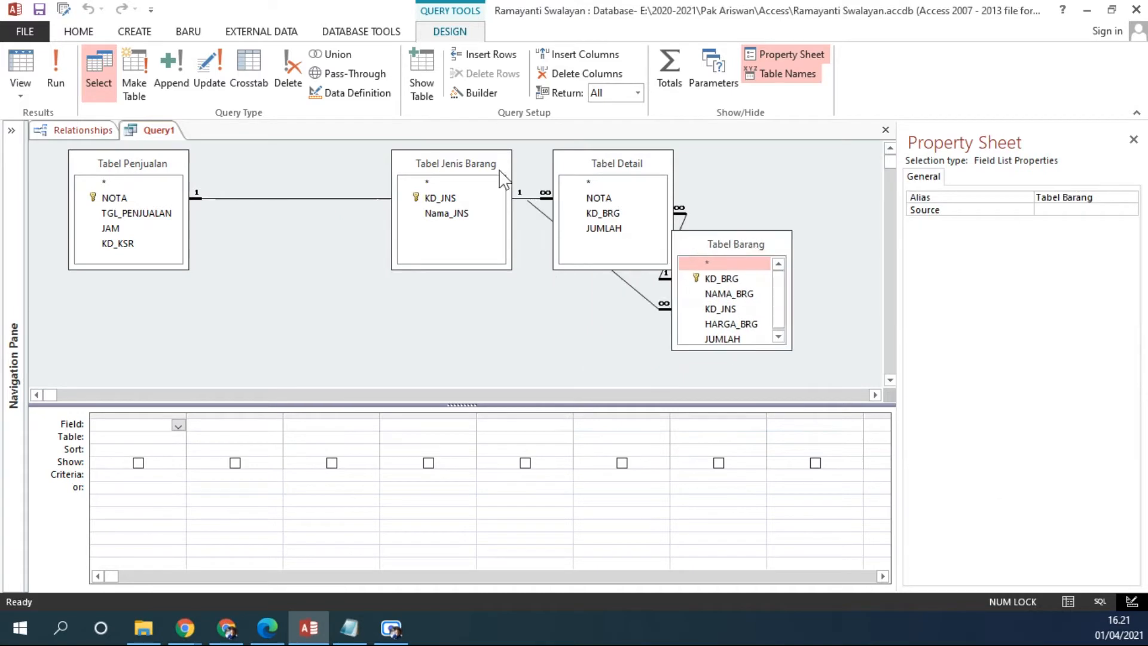
drag(449, 167, 494, 293)
drag(610, 178, 286, 178)
drag(759, 244, 493, 152)
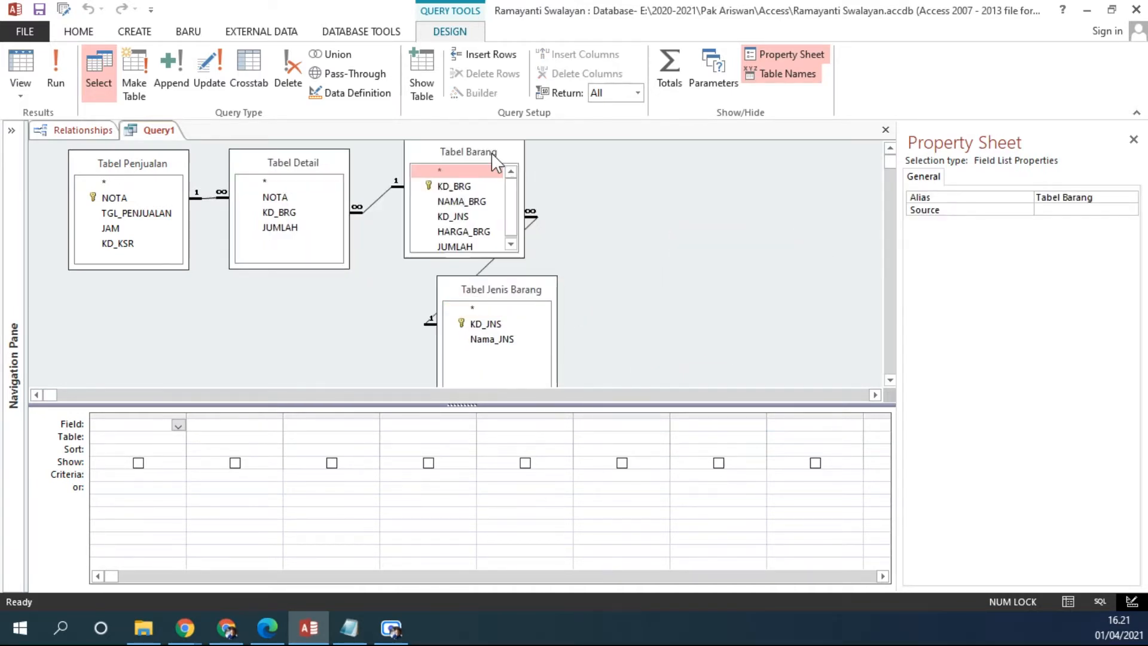
drag(521, 290, 680, 213)
drag(491, 160, 491, 188)
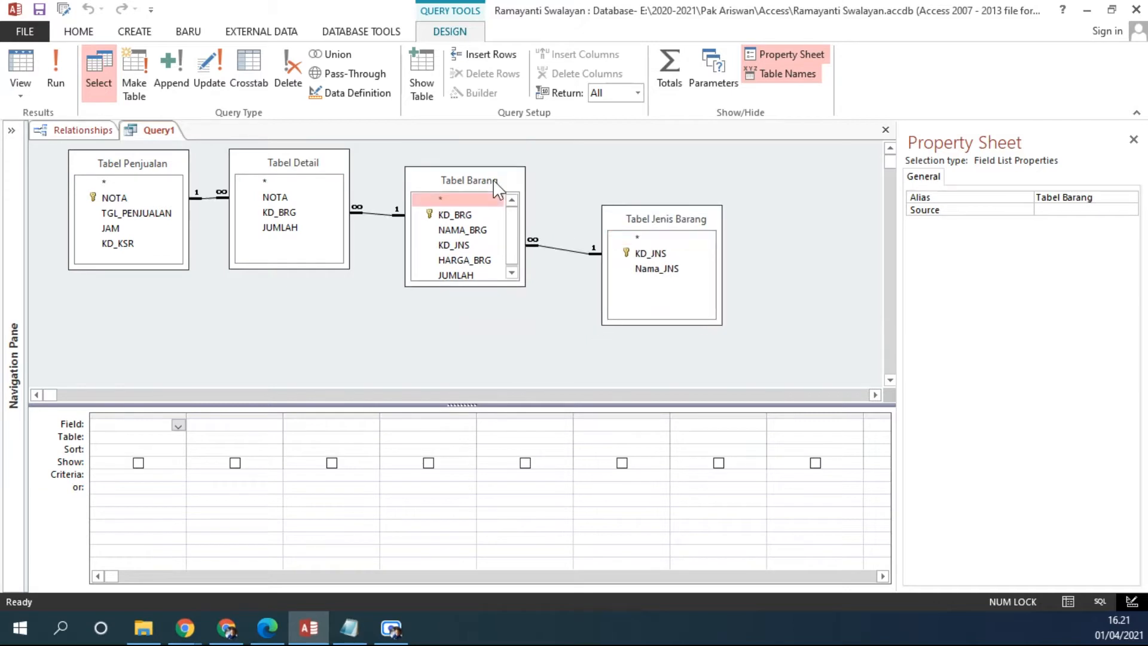
Add NOTA and TGL_PENJUALAN from Tabel Penjualan, KD_JNS, NAMA_BRG and HARGA_BRG from Tabel Barang, and JUMLAH from Tabel Detail to the query
double_click(119, 198)
double_click(126, 213)
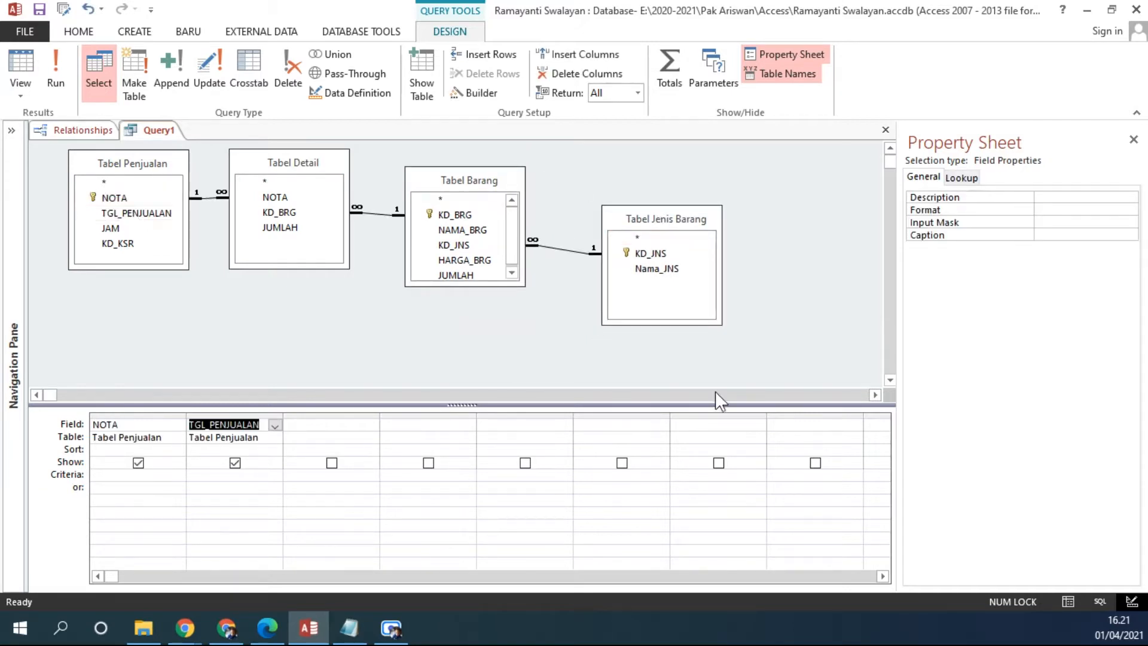
drag(482, 286, 482, 315)
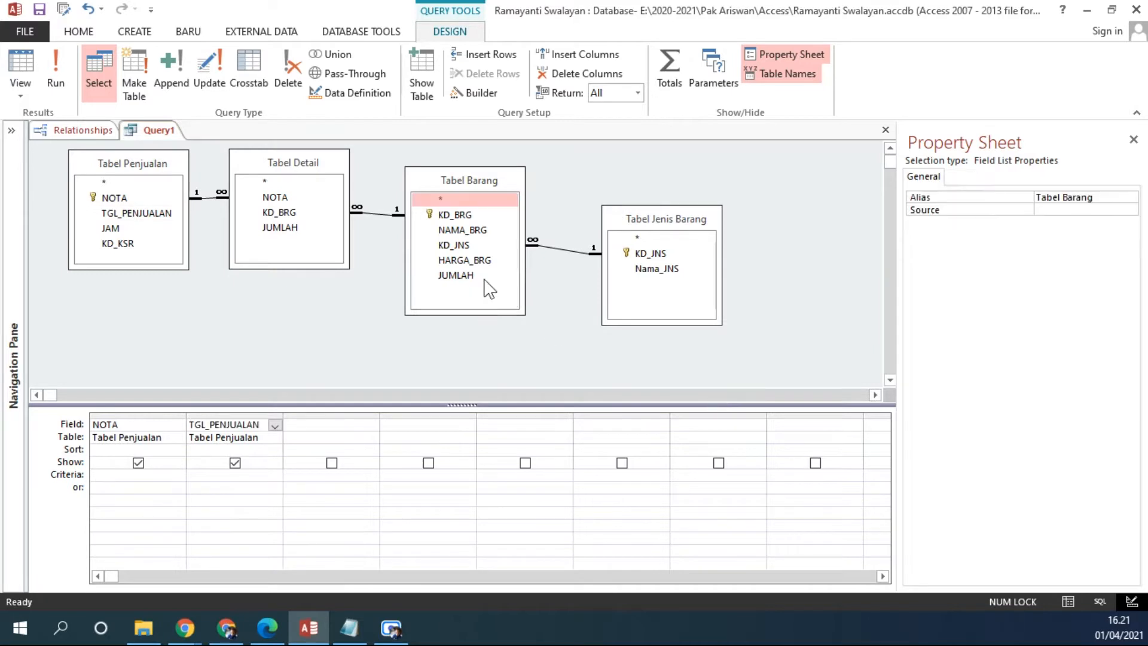
click(471, 245)
click(648, 256)
click(455, 247)
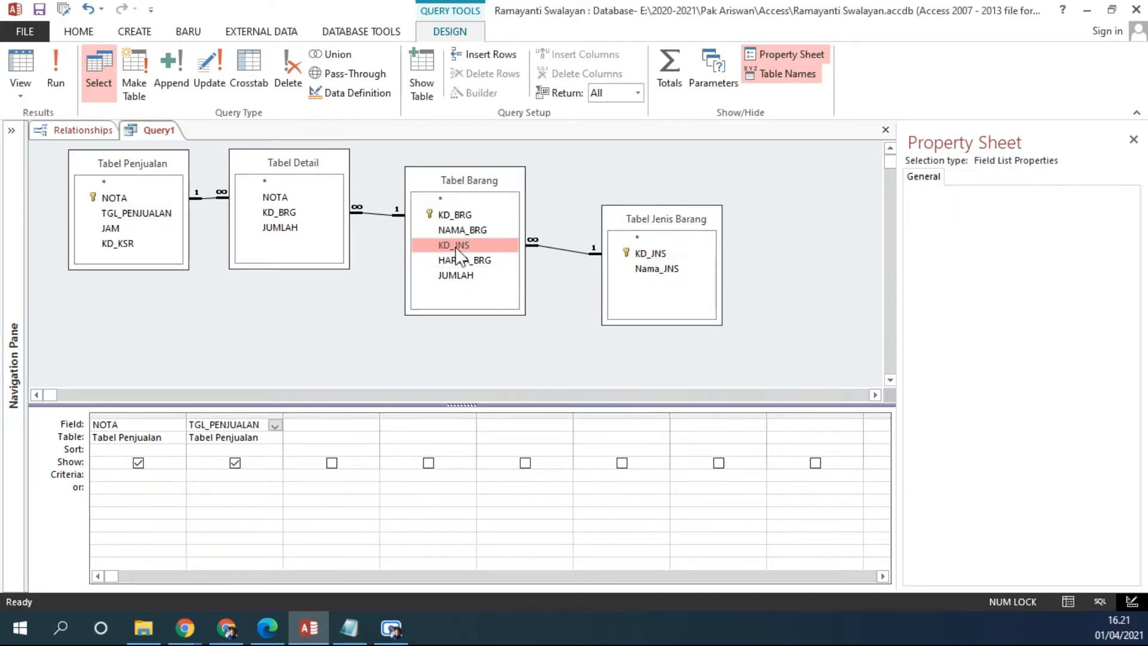
double_click(456, 247)
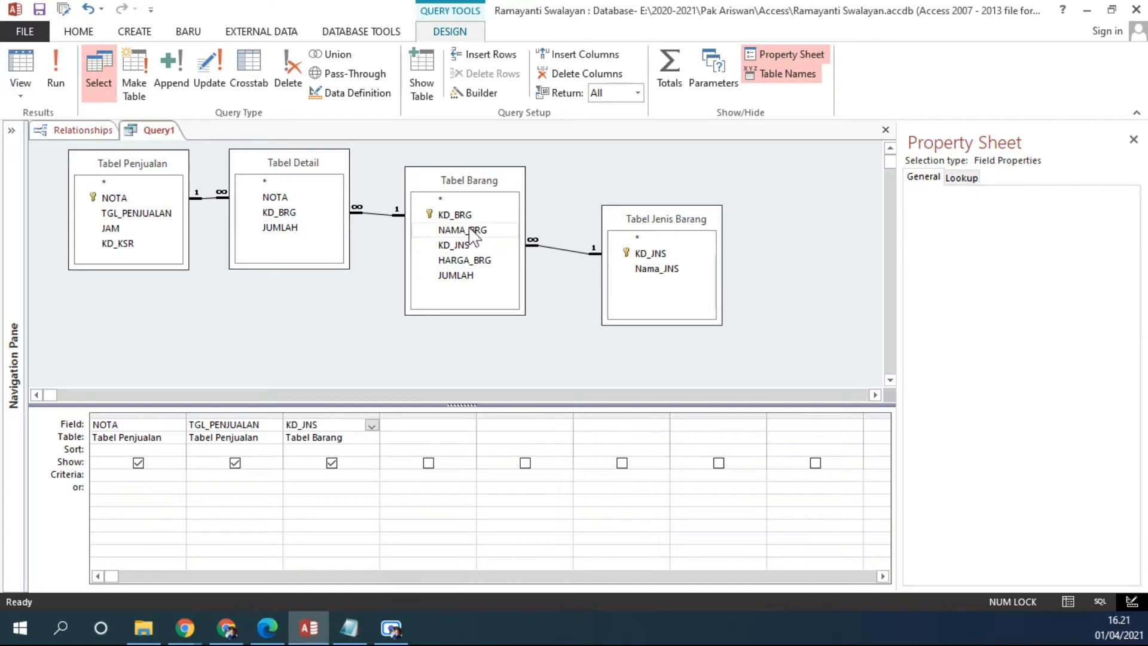
double_click(464, 230)
double_click(470, 261)
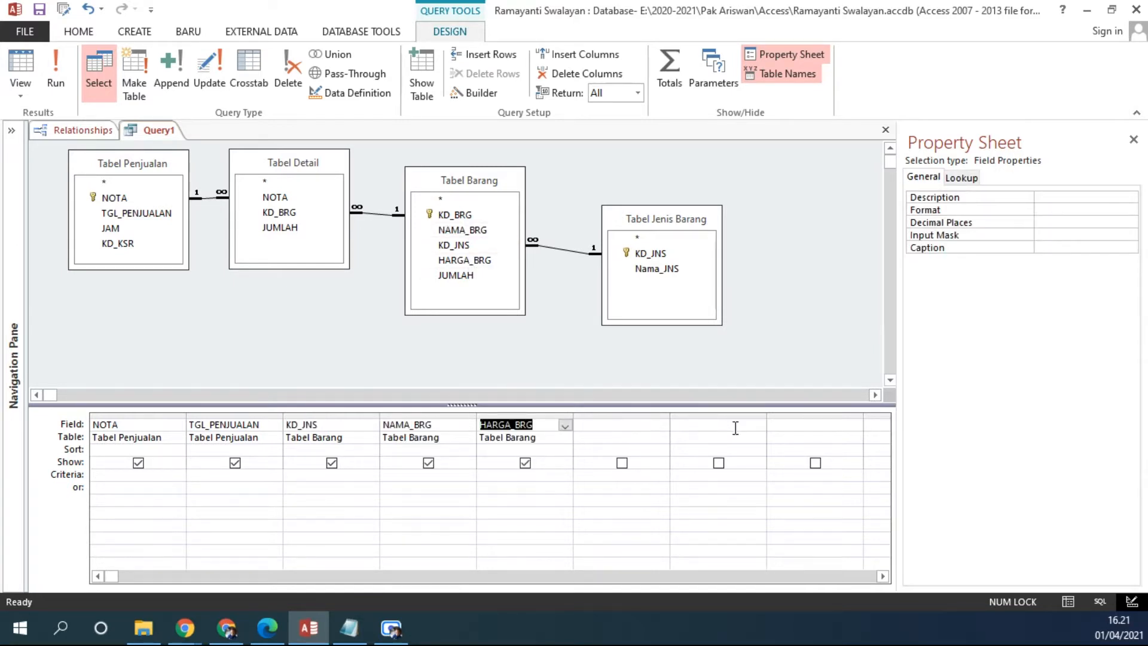
double_click(275, 229)
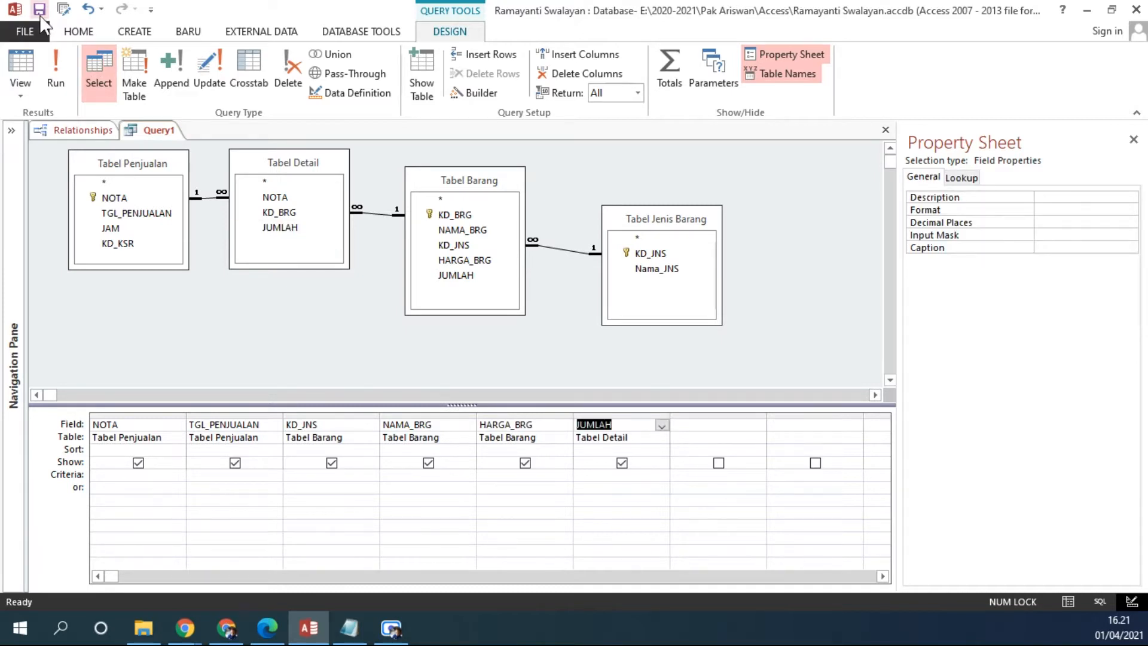
Run the query and compare its columns with the sample table and formula notes in the exercise PDF in Edge
click(51, 61)
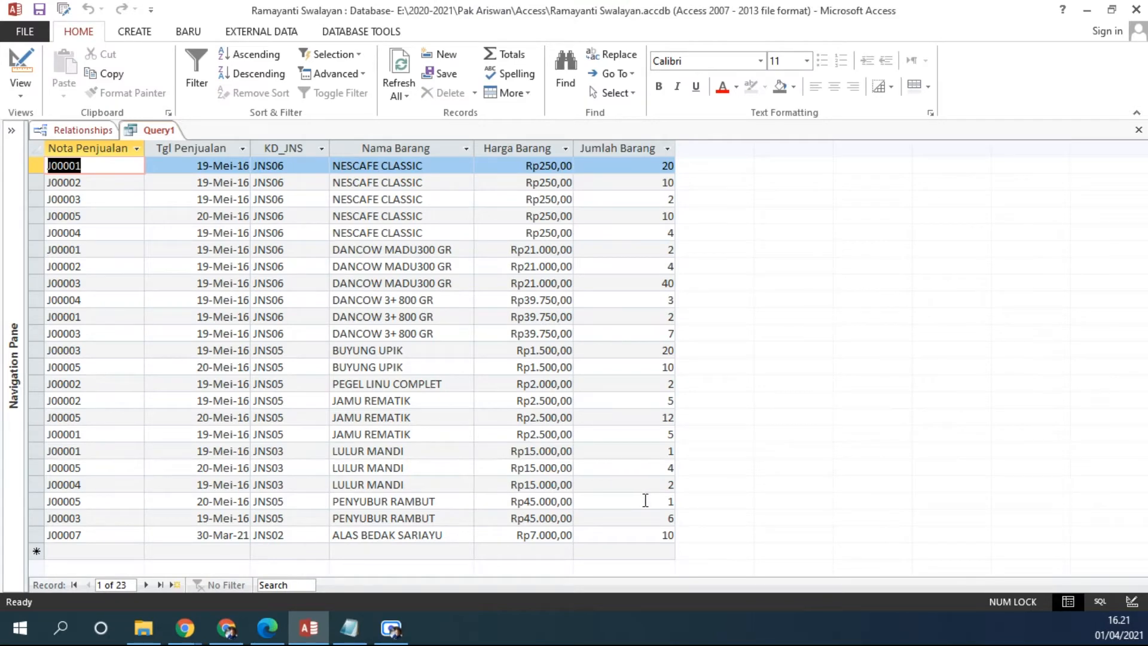
click(267, 628)
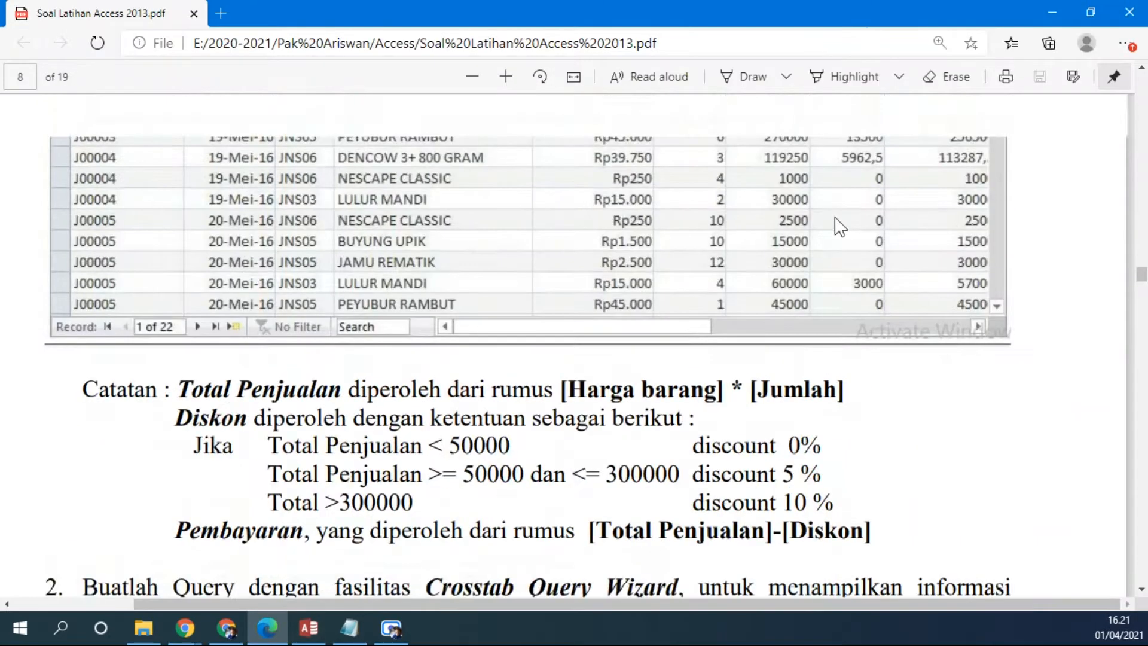
scroll(840, 226, up, 10)
scroll(826, 251, down, 2)
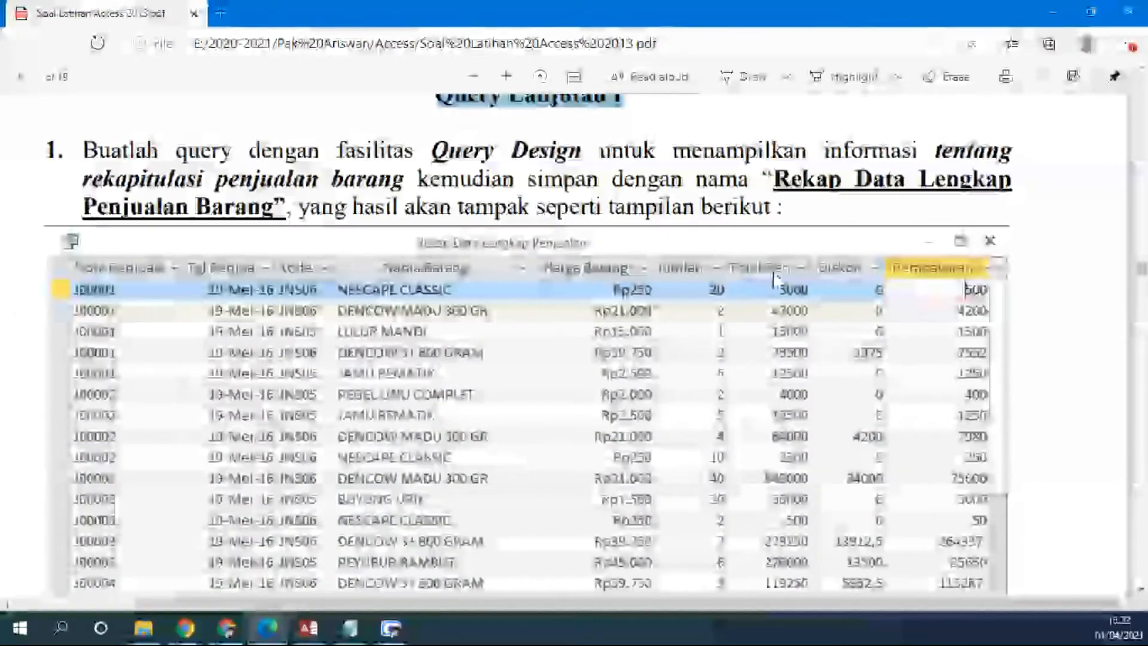
scroll(825, 293, down, 10)
scroll(271, 276, up, 1)
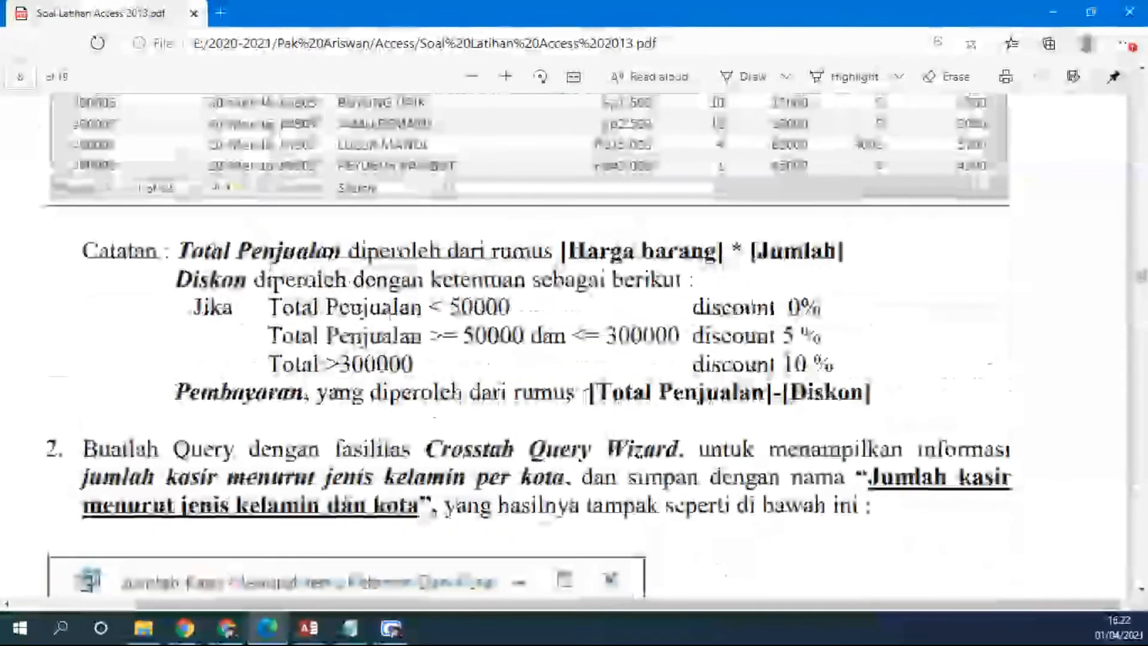
Switch back to Access, return the query to Design view and close the Property Sheet
click(308, 628)
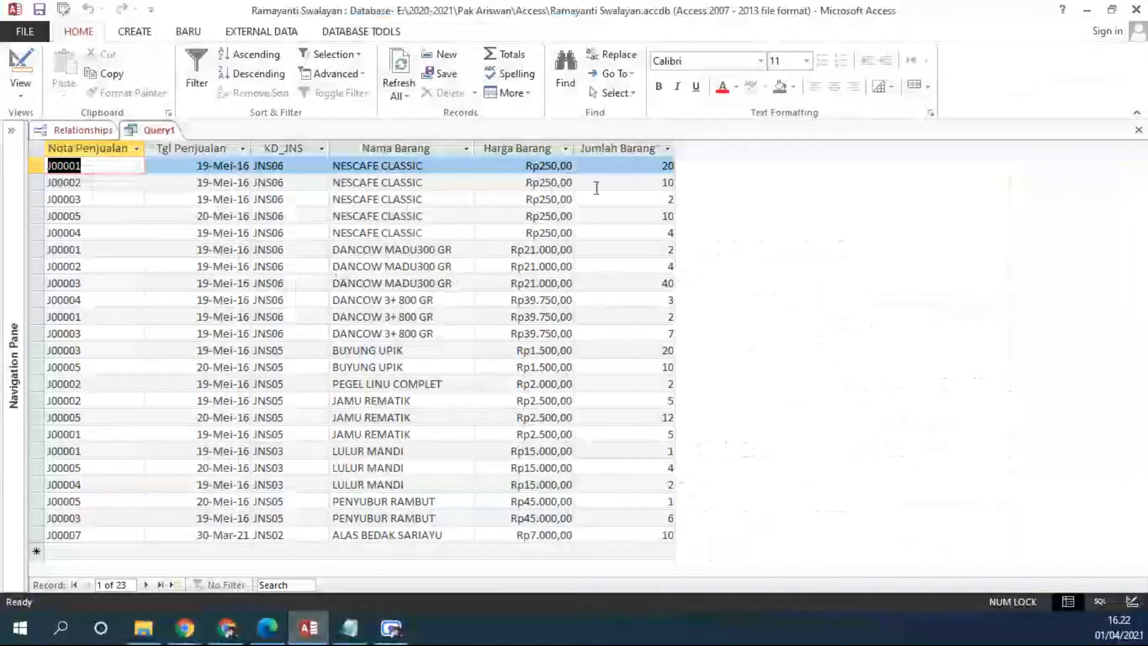
click(20, 62)
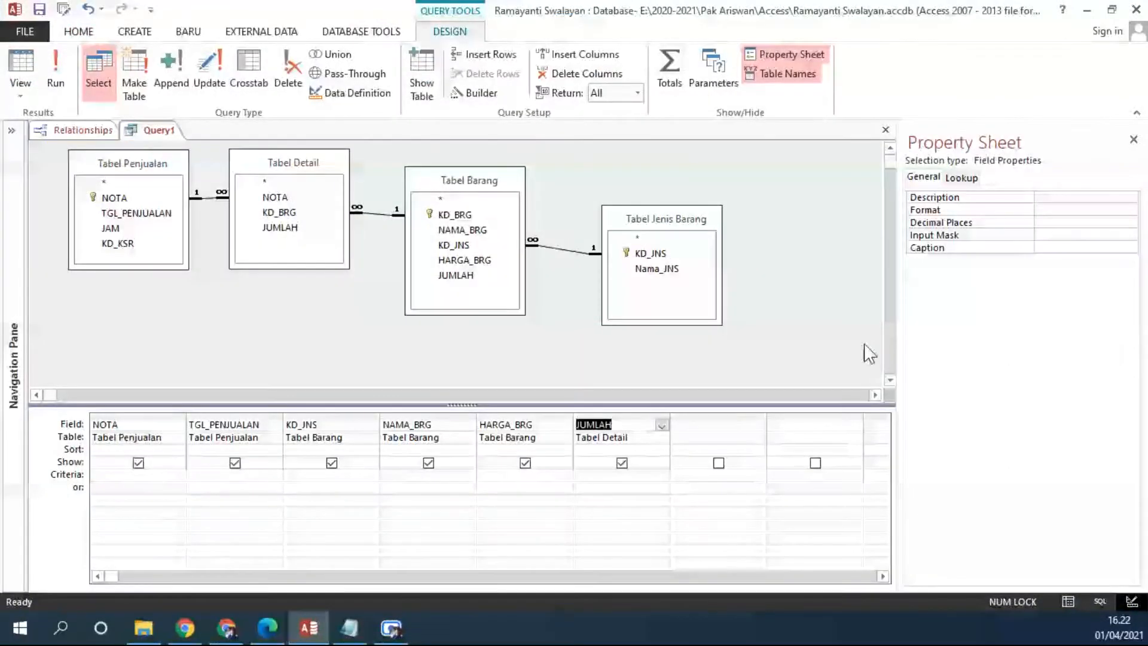
click(1133, 140)
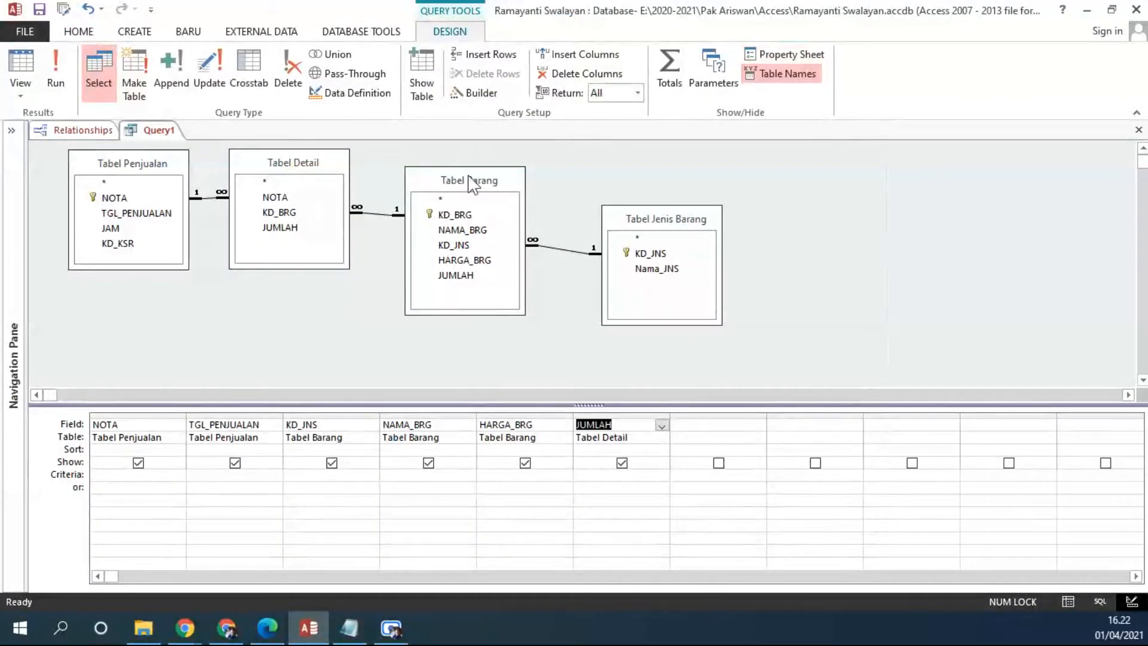
Save the query under the name given in the exercise PDF, Rekap Data Lengkap Penjualan Barang
click(41, 10)
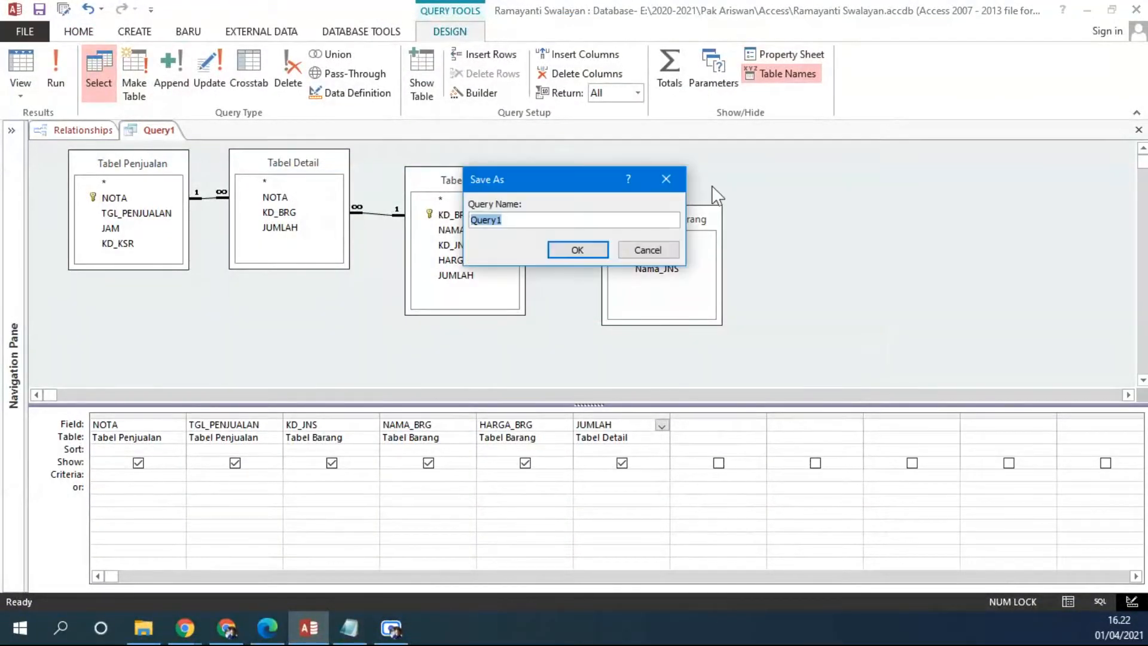
click(267, 628)
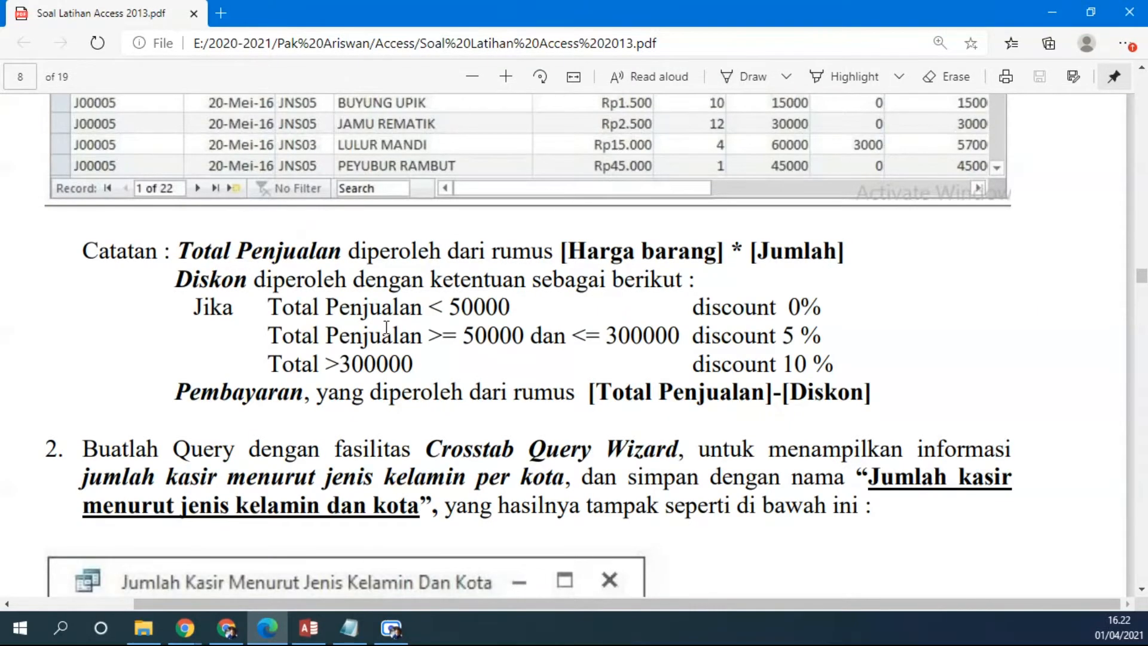
scroll(386, 328, up, 10)
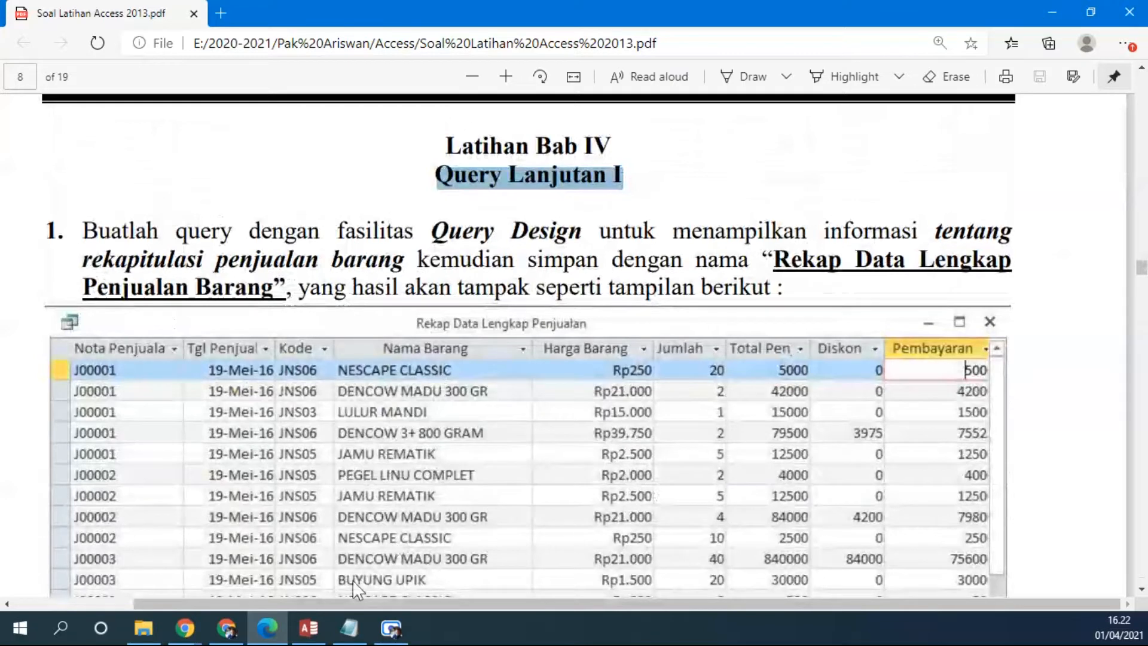
click(308, 628)
text(Reka)
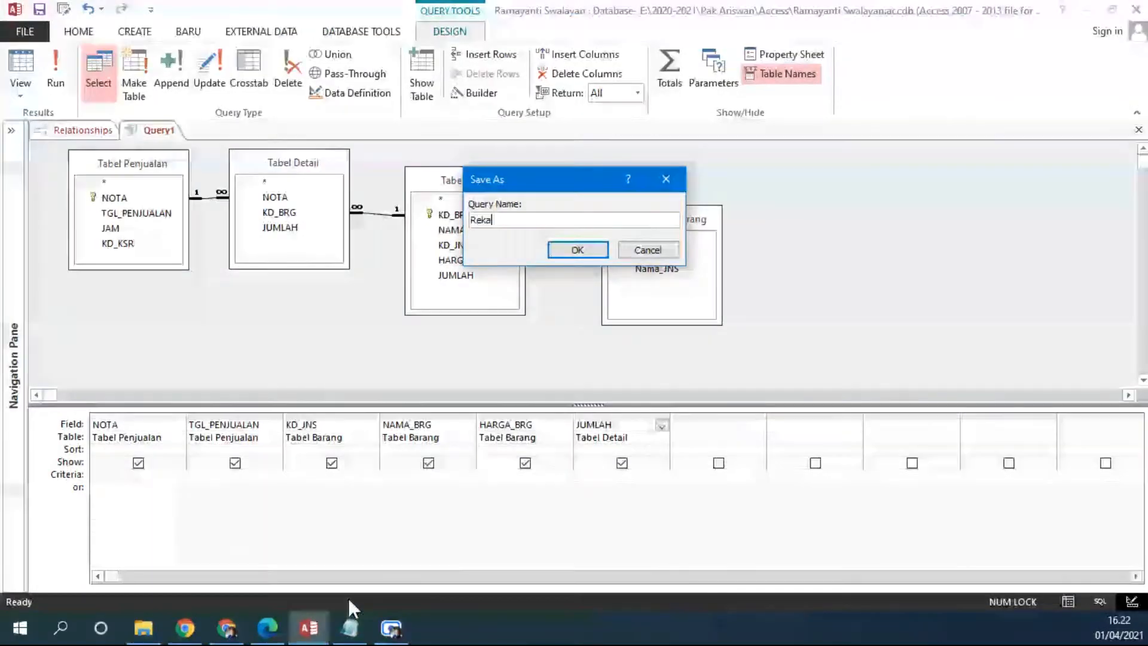
text(p Data LEngka)
key(BackSpace)
key(BackSpace)
key(BackSpace)
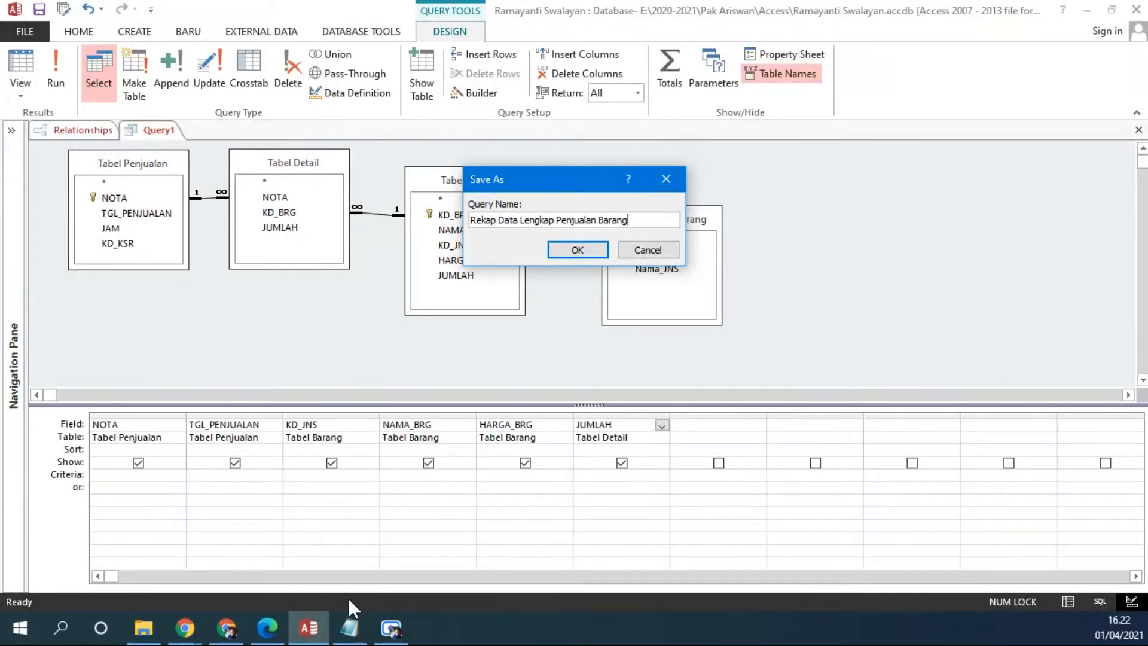
key(Return)
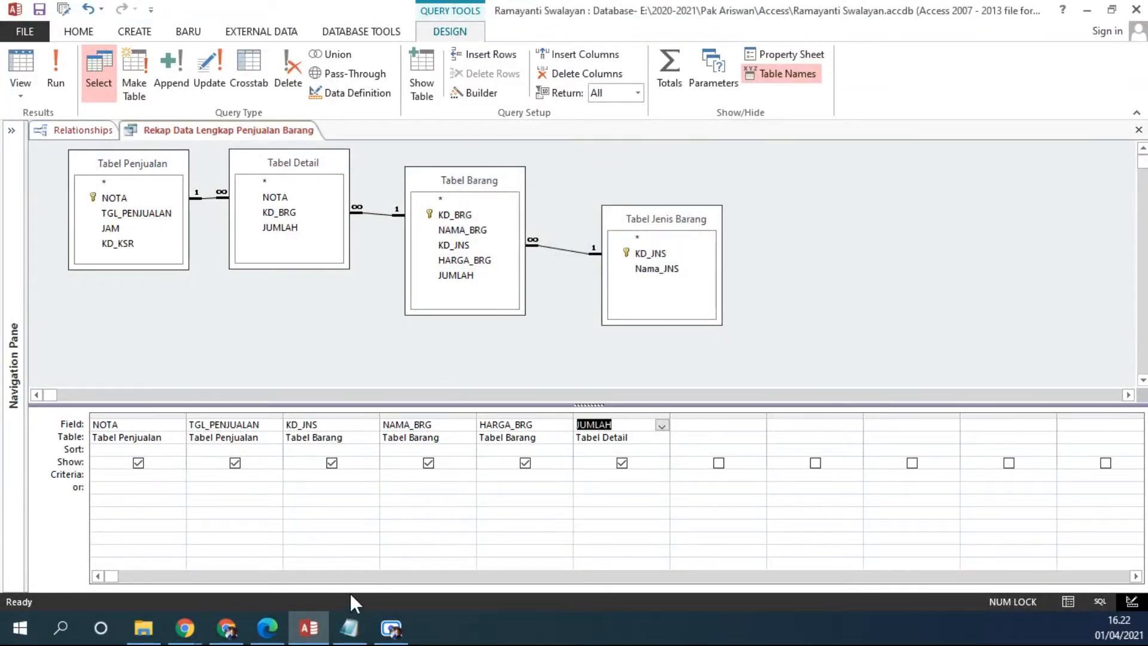
Run the saved query to view its records and return to Design view
click(55, 69)
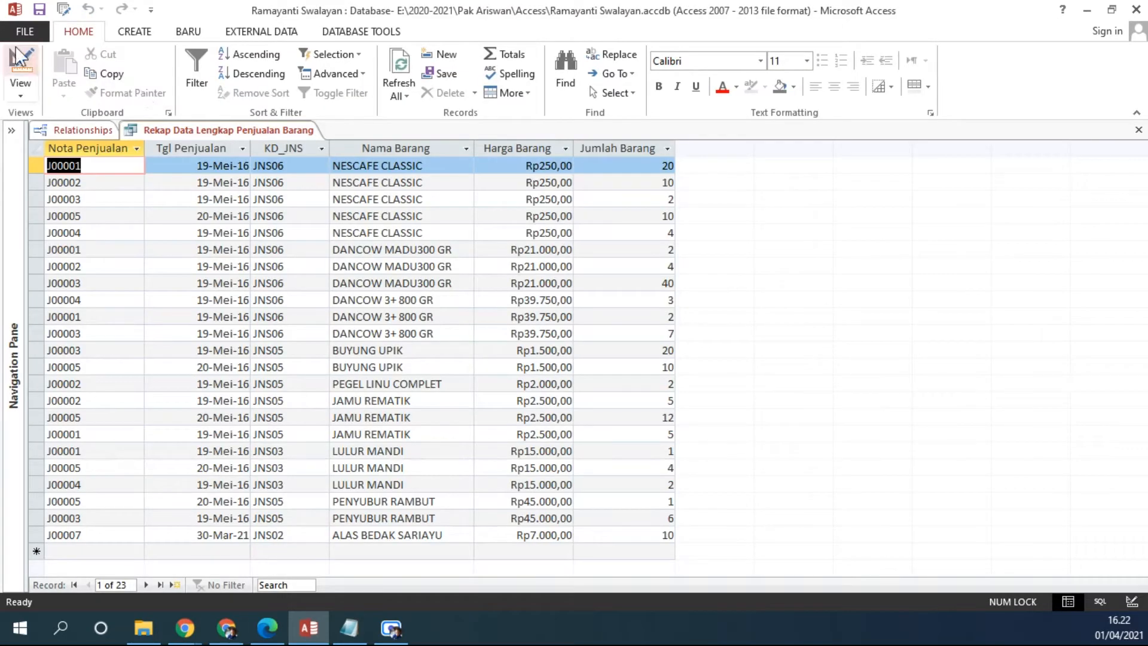
click(18, 57)
Enlarge the query design grid and check its HARGA_BRG and JUMLAH field entries
drag(593, 404, 594, 354)
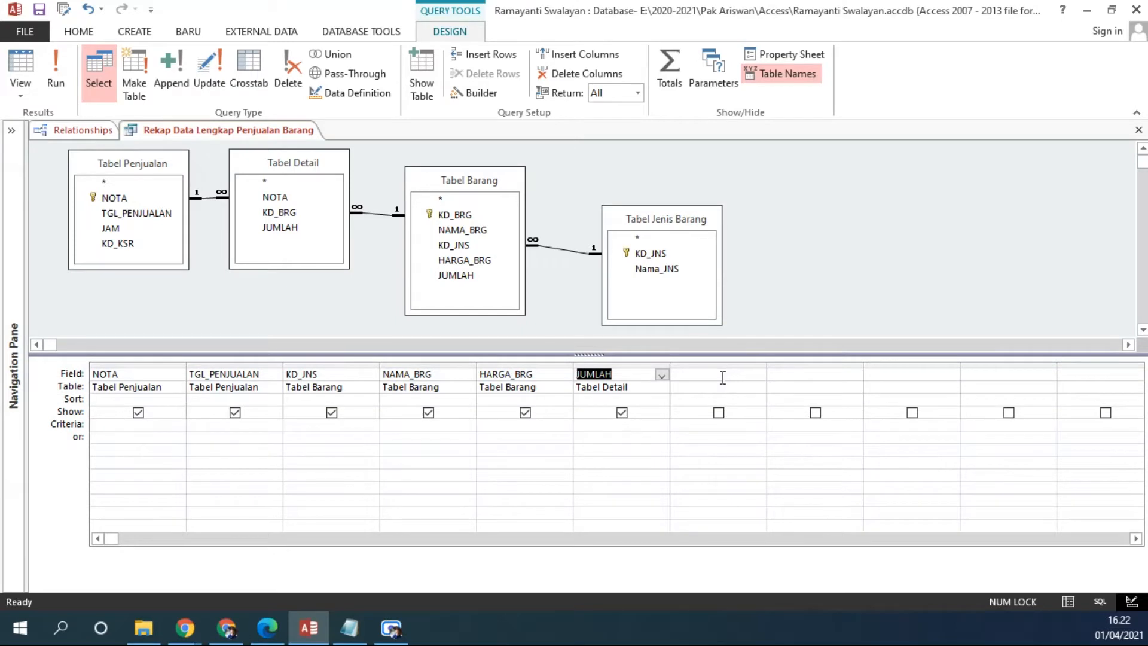
drag(538, 375, 474, 369)
drag(622, 375, 574, 371)
Build a calculated field in the empty column after JUMLAH with the Expression Builder, multiplying [HARGA_BRG] by [JUMLAH]
click(686, 377)
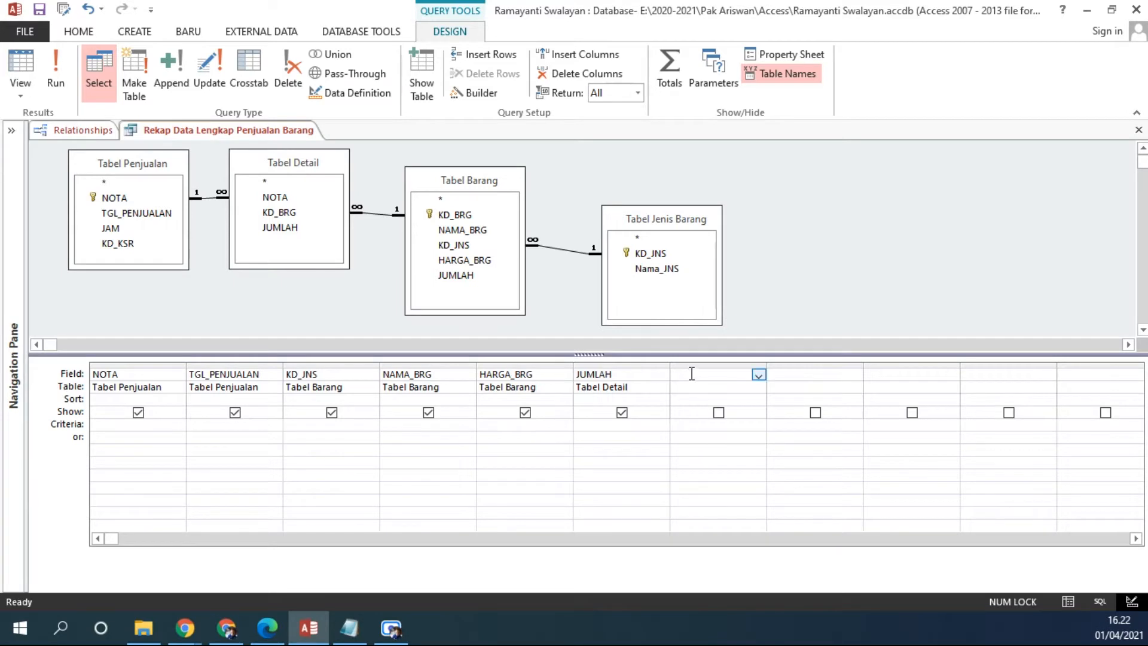
right_click(692, 374)
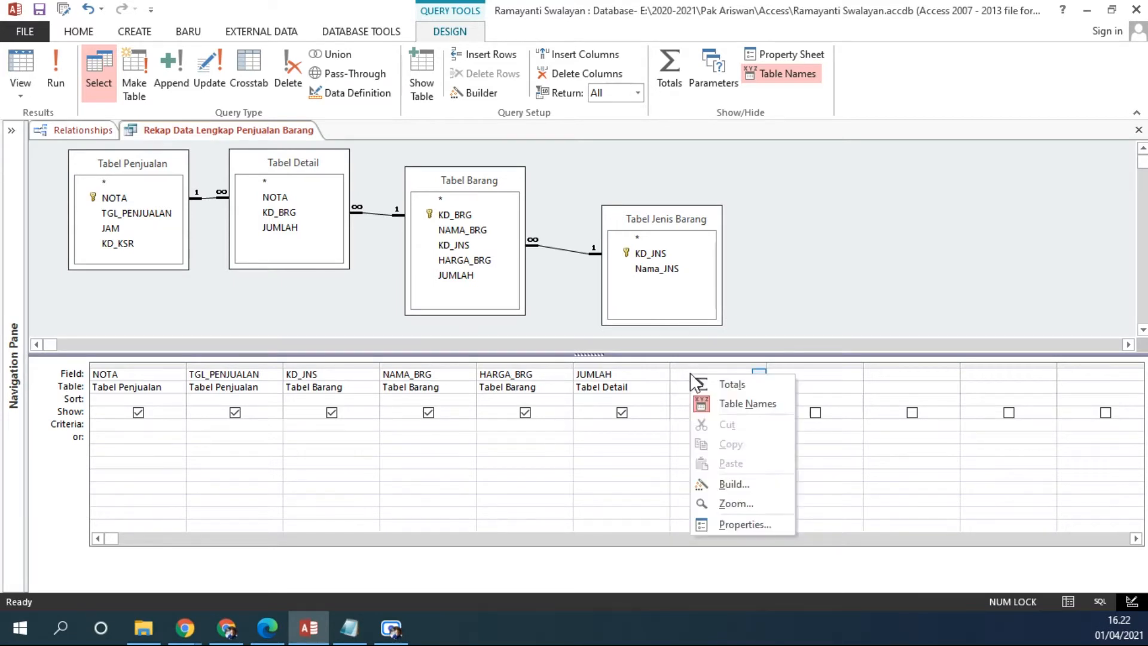
click(723, 483)
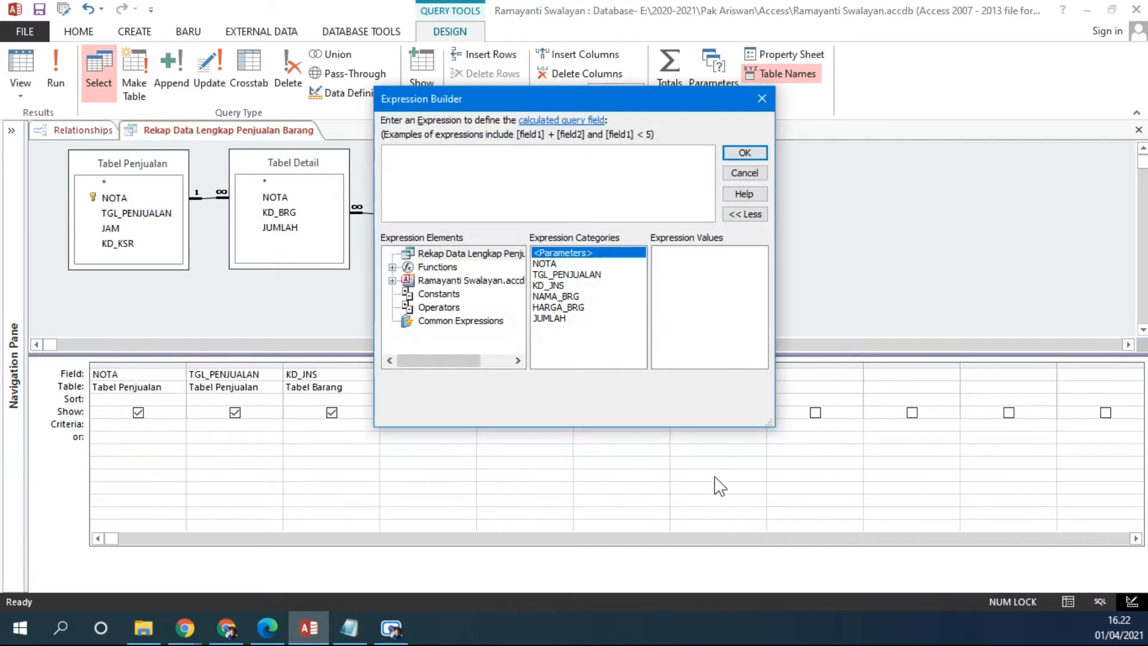
click(546, 317)
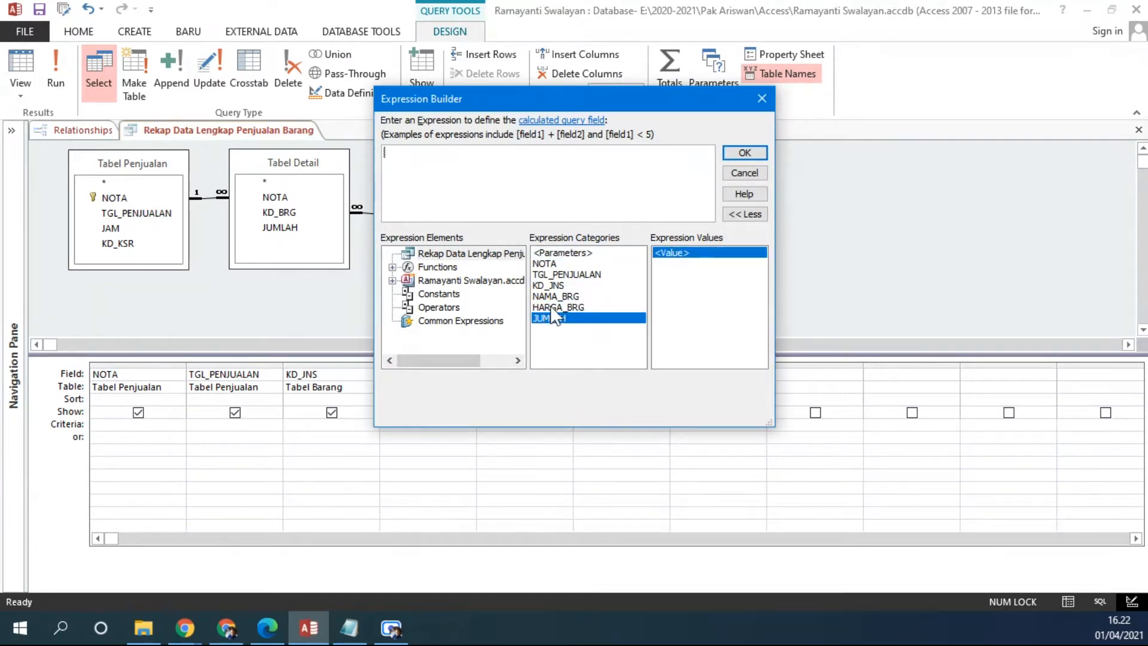
click(552, 307)
click(556, 318)
click(548, 308)
click(544, 317)
click(547, 308)
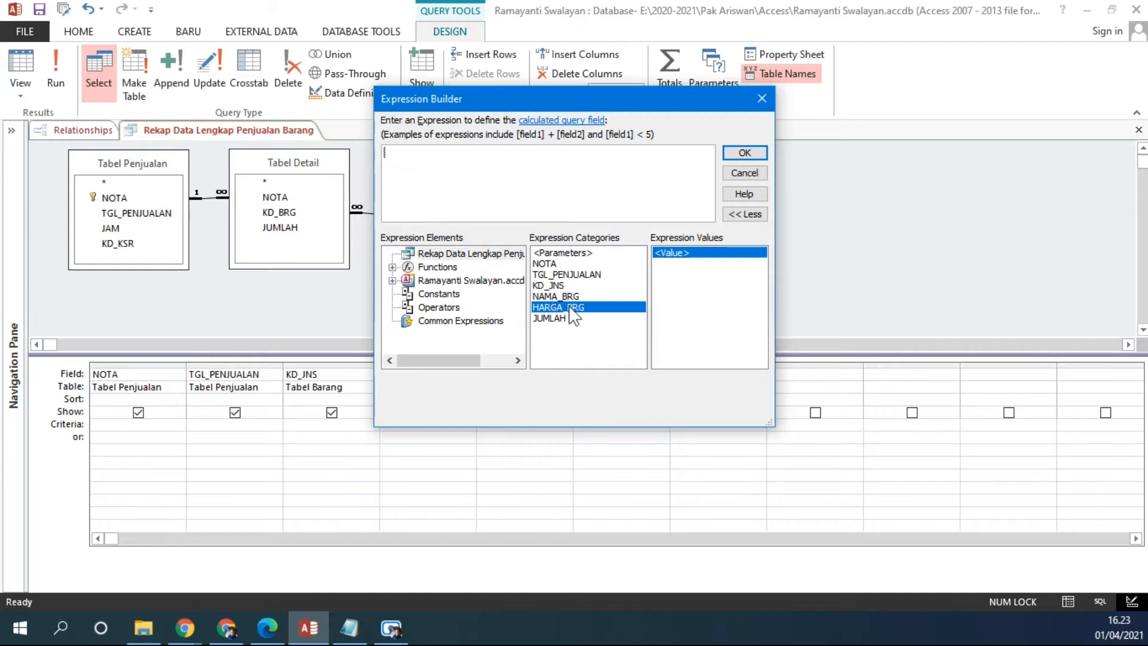
double_click(570, 308)
text(*)
double_click(550, 317)
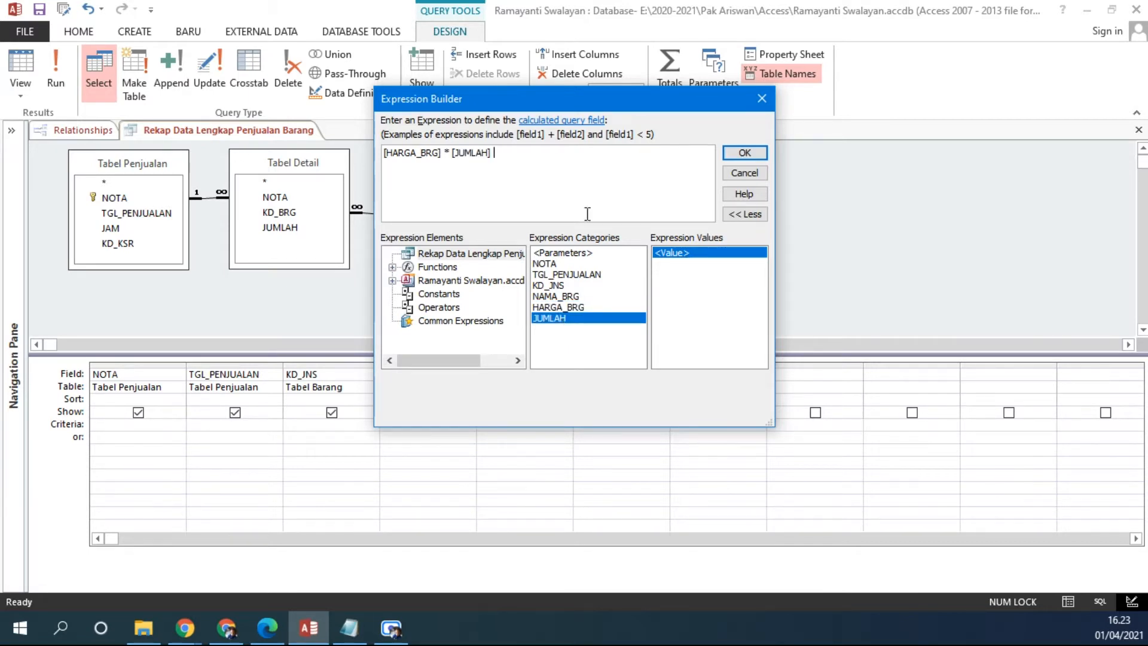
click(755, 153)
Widen the calculated column and copy its expression Expr1: [HARGA_BRG]*[JUMLAH] below the extended query notes in Notepad
drag(769, 366, 915, 366)
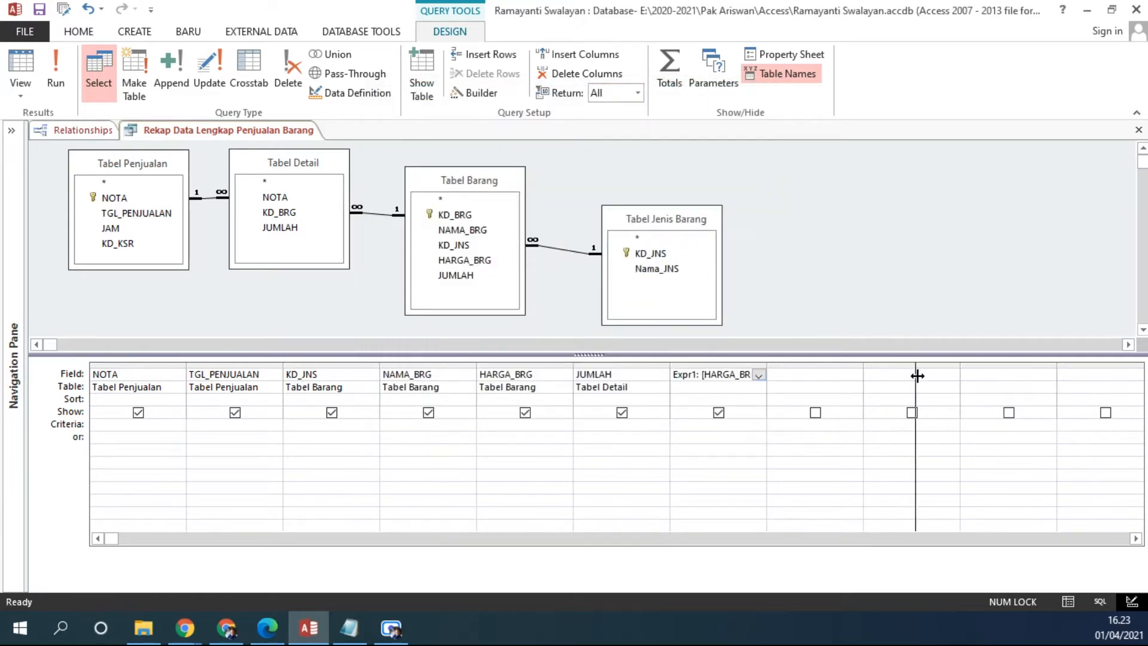
click(814, 376)
drag(825, 371, 716, 374)
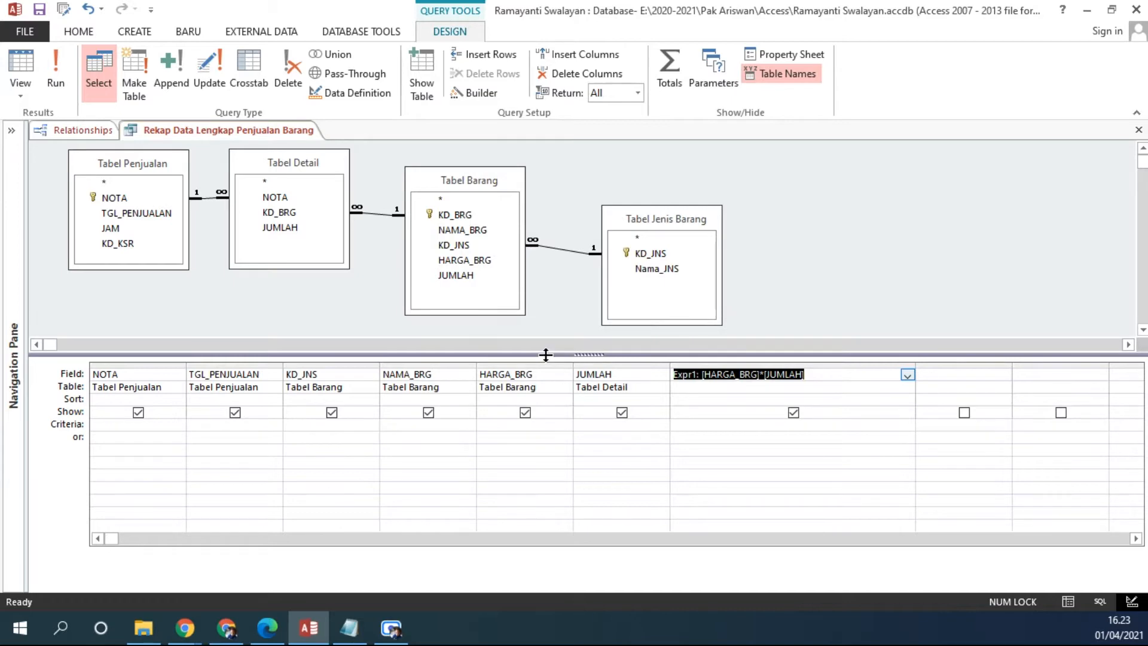
click(349, 628)
click(538, 415)
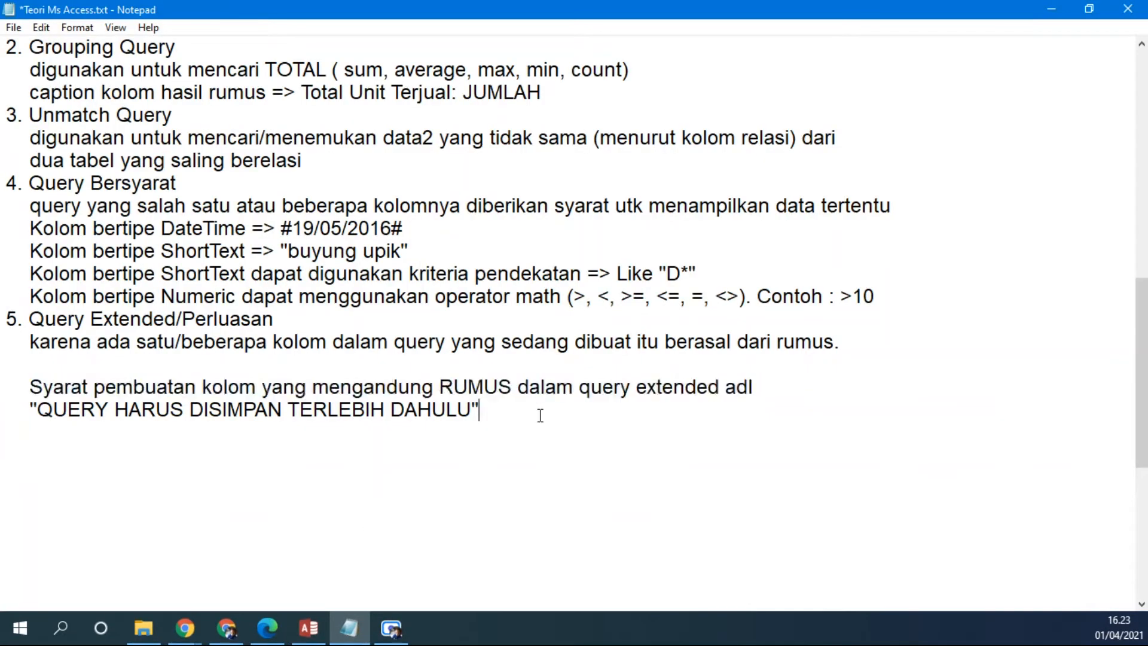
key(Return)
key(Return)
text(Expr1: [HARGA_BRG]*[JUMLAH])
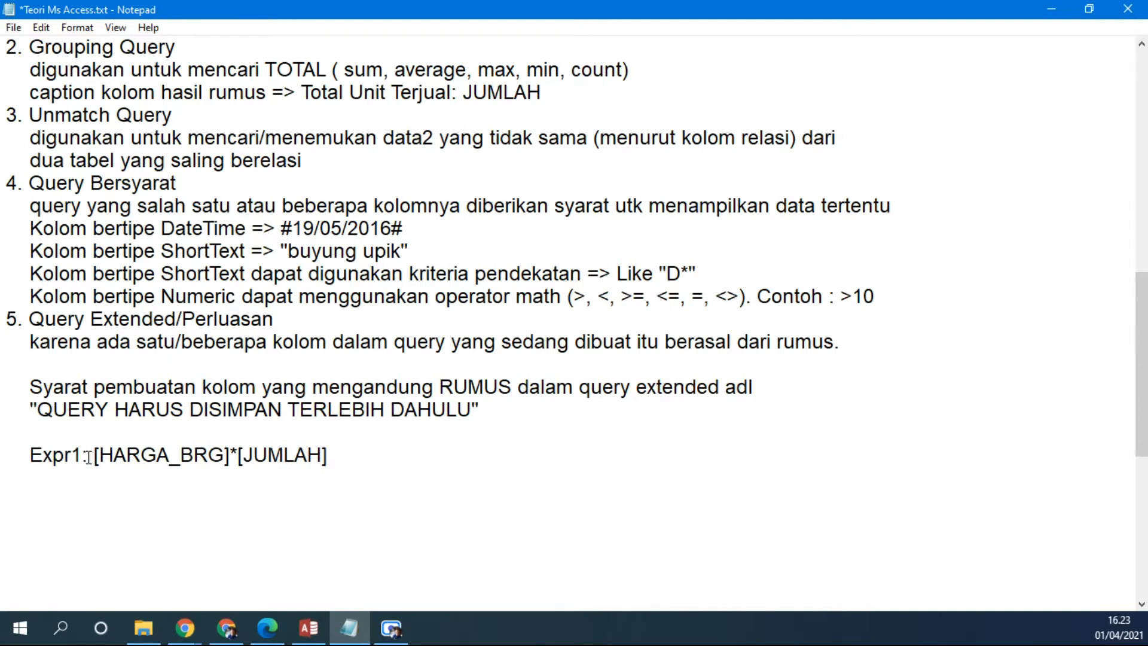
Examine the pasted expression's two parts, the Expr1 caption before the colon and the formula after it
drag(87, 457, 31, 457)
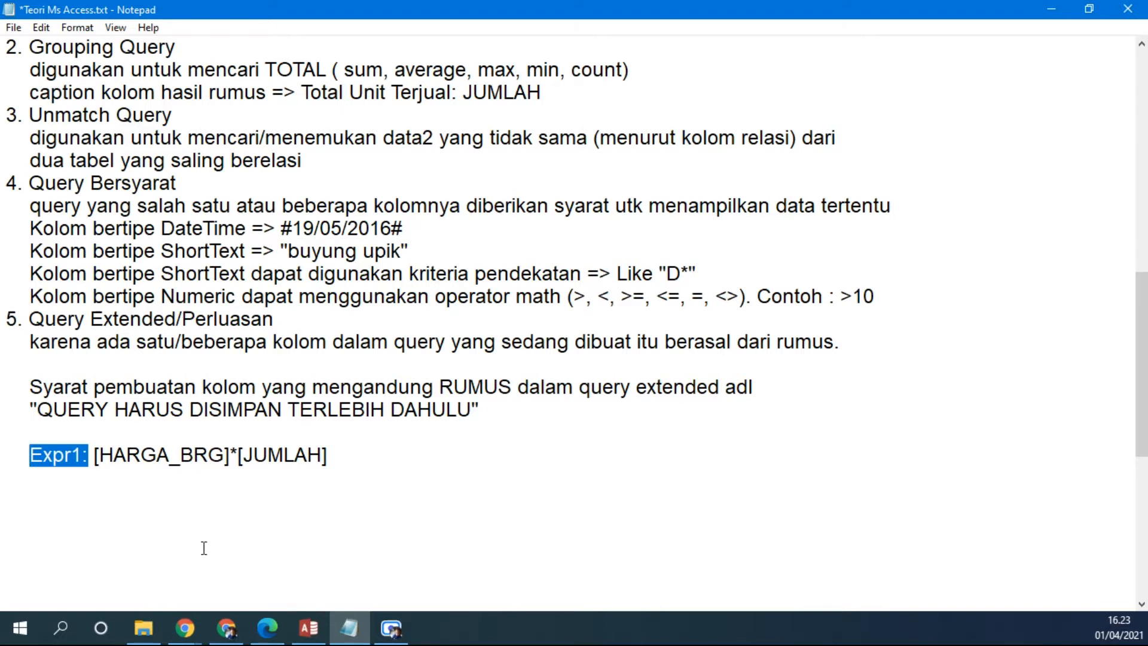
click(118, 466)
drag(91, 458, 390, 459)
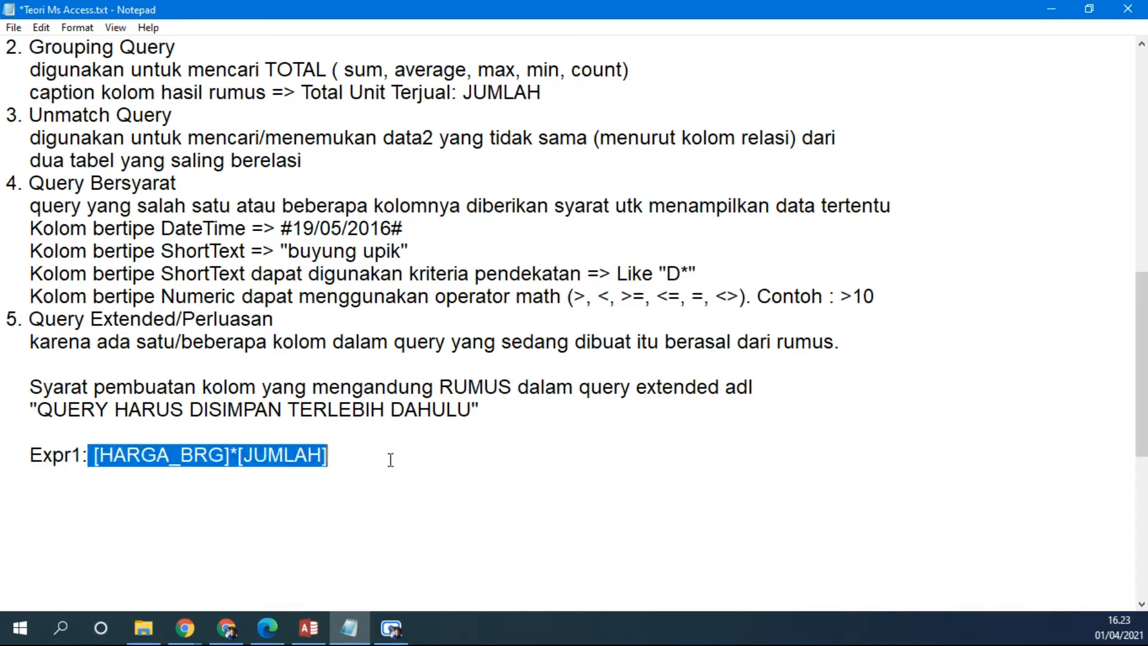
drag(84, 458, 33, 456)
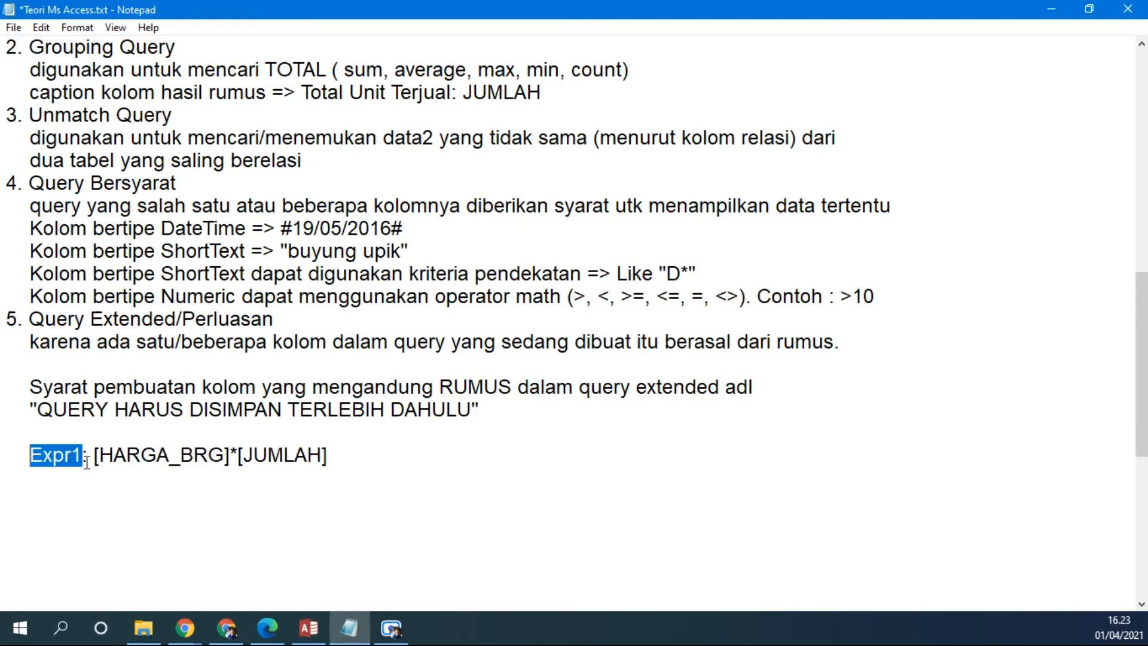
Switch back to Access and try to run the query with the new calculated field
click(309, 628)
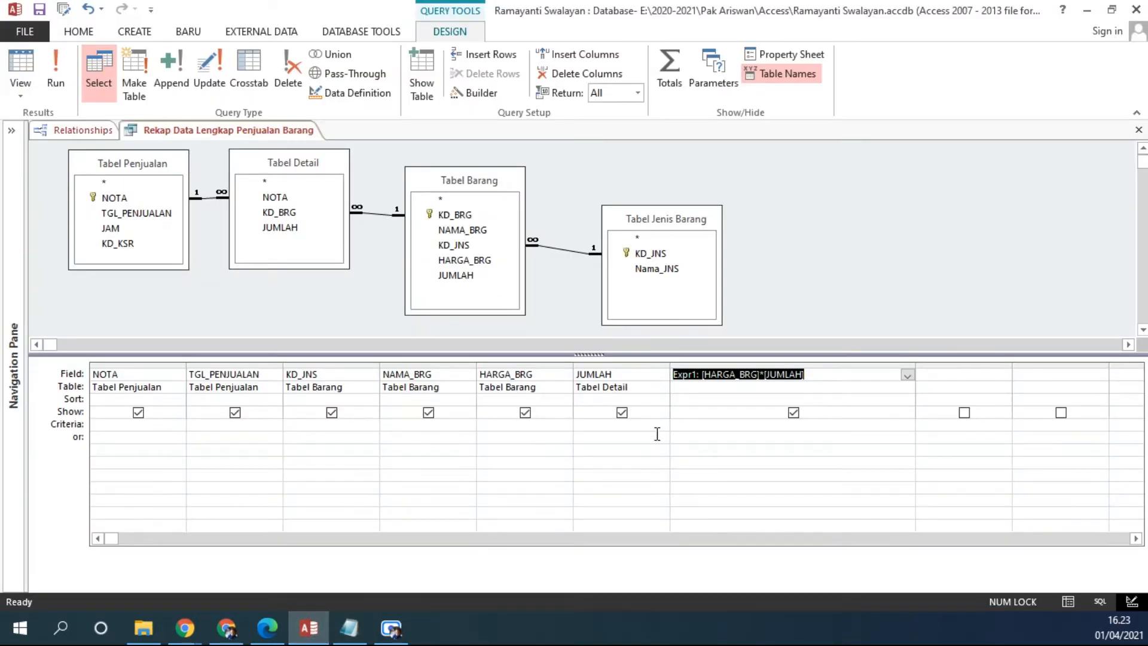
click(56, 71)
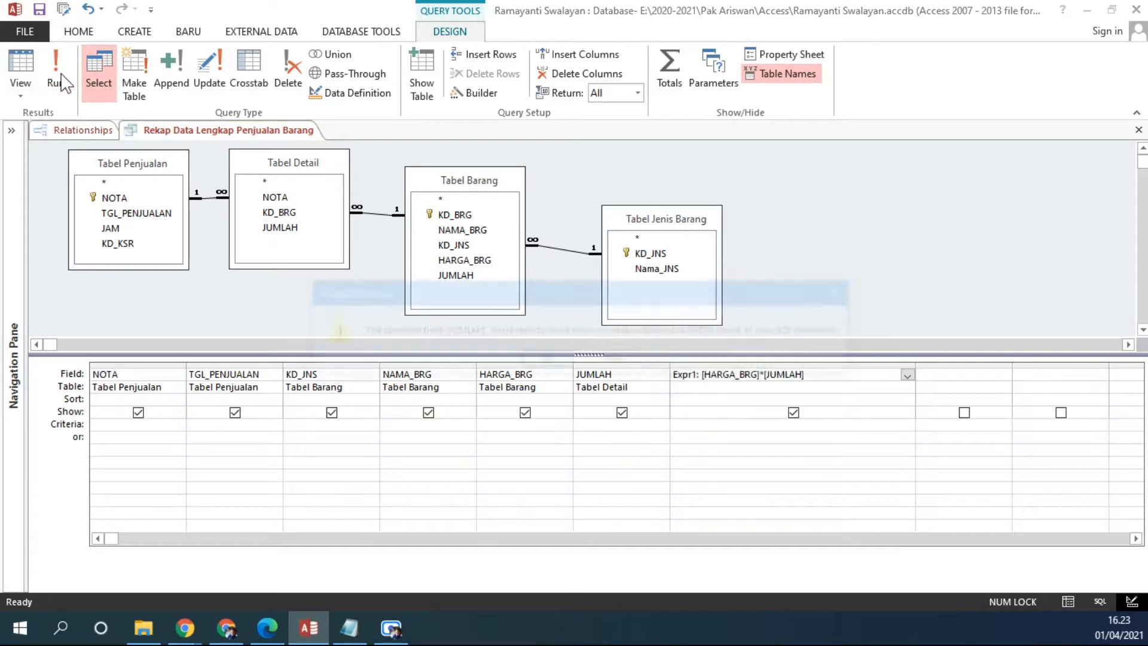
click(546, 362)
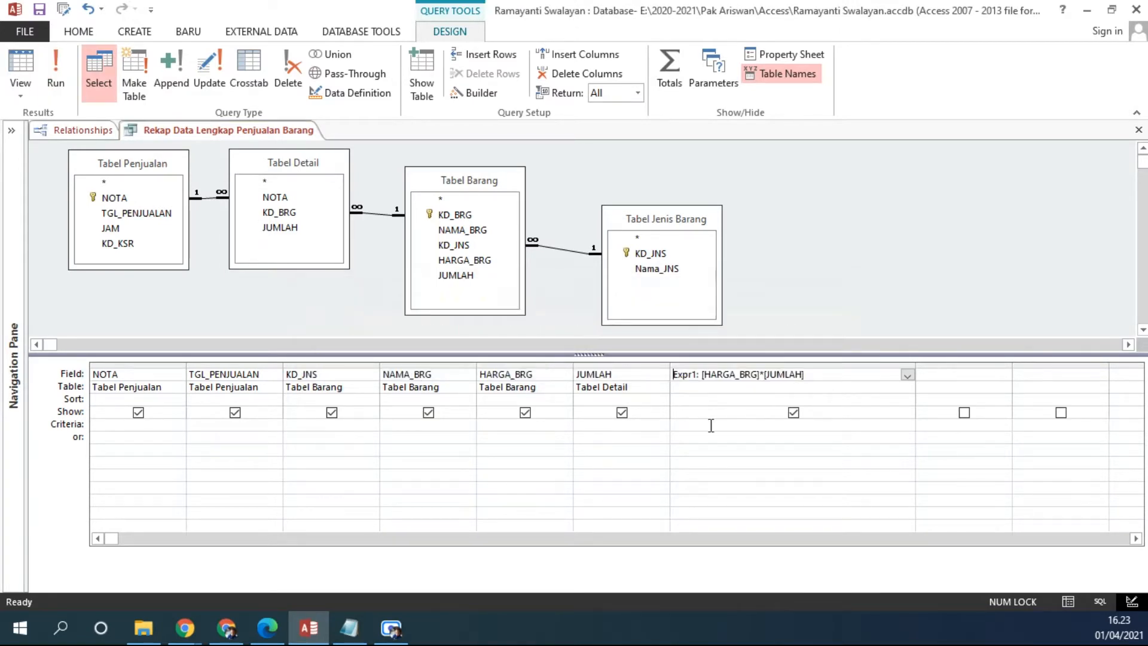
click(55, 73)
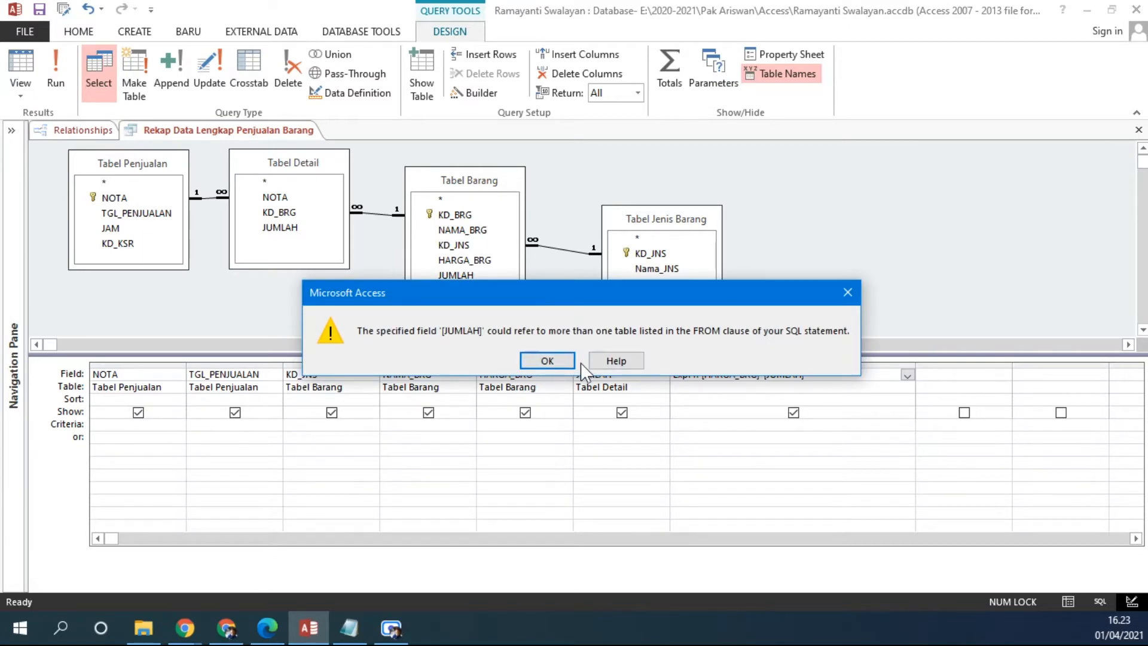
click(548, 360)
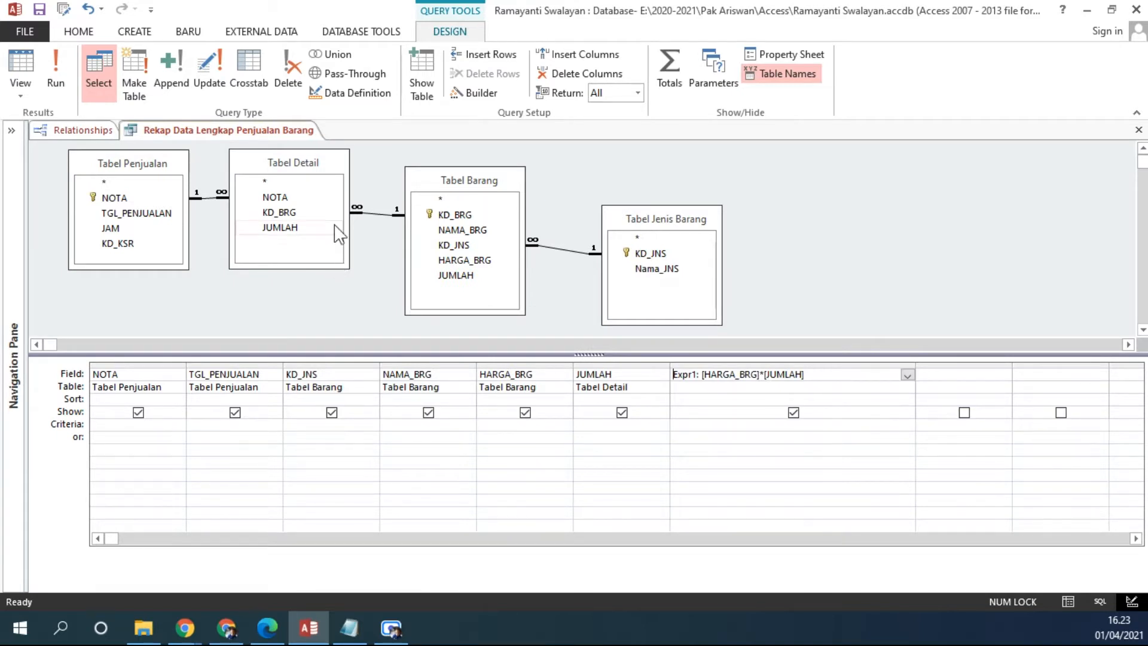
Compare the JUMLAH fields in Tabel Detail and Tabel Barang, and try running the query again
click(293, 230)
click(457, 276)
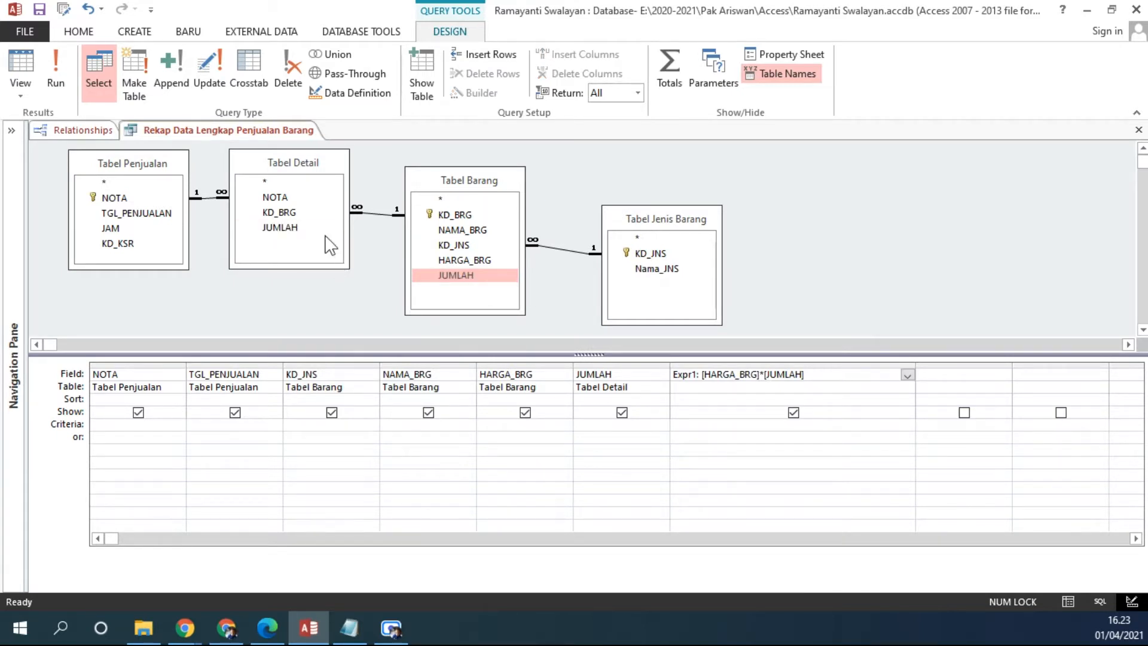
click(328, 242)
click(444, 276)
click(300, 229)
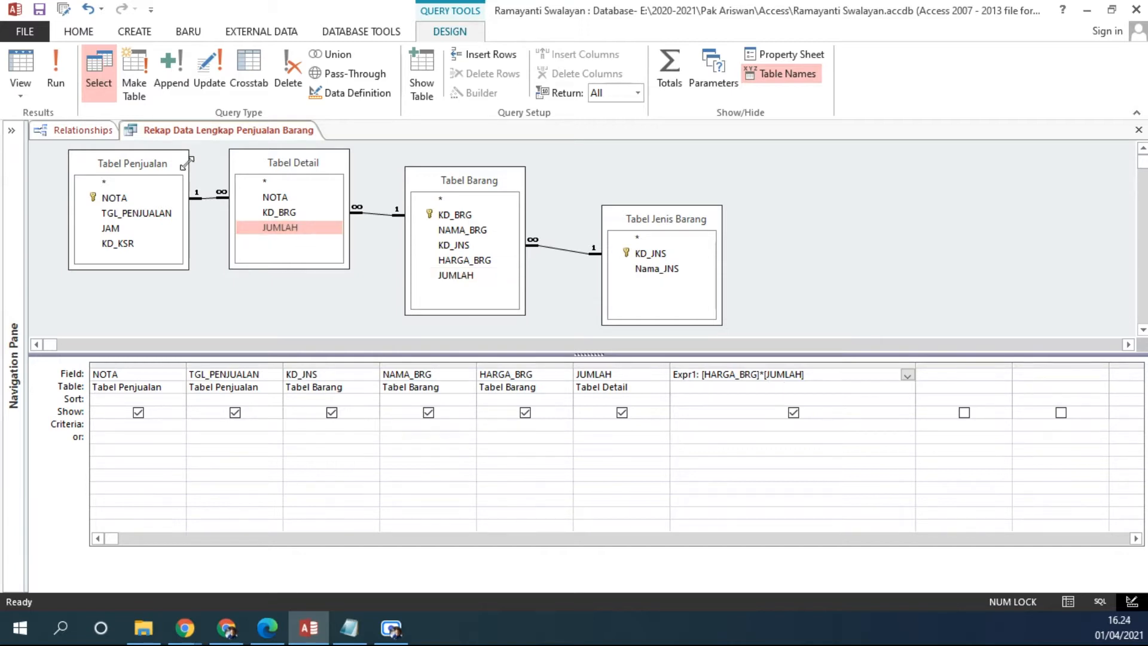
click(55, 74)
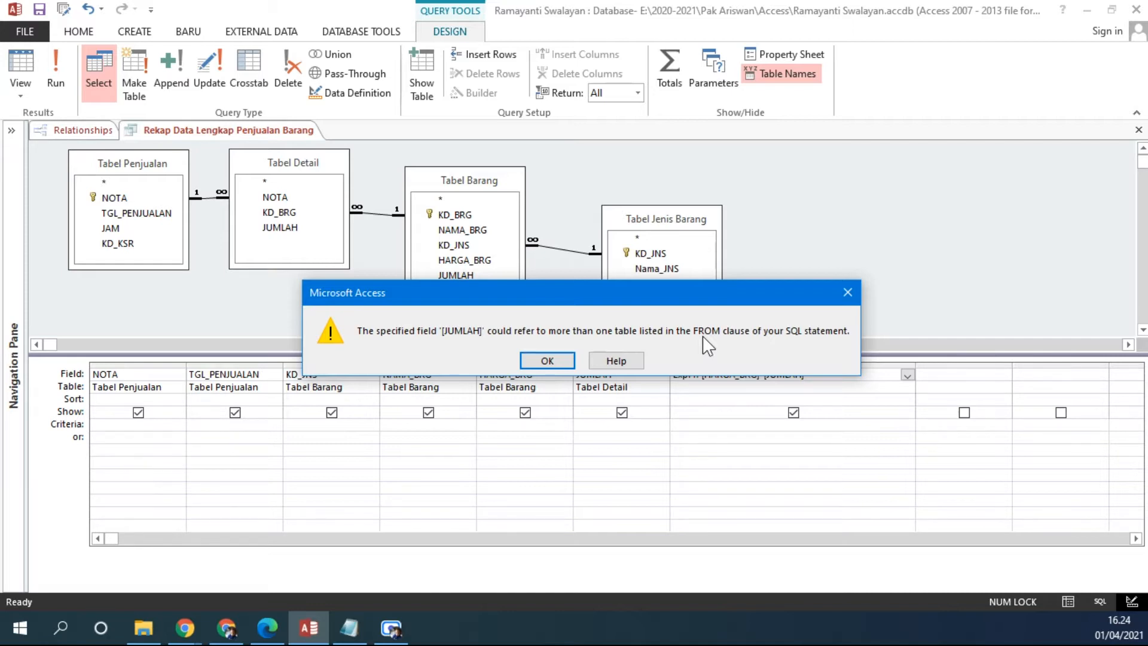
click(848, 294)
Replace [JUMLAH] in the Expr1 formula with the JUMLAH field of Tabel Detail, using the Expression Builder
drag(765, 372, 813, 372)
right_click(816, 372)
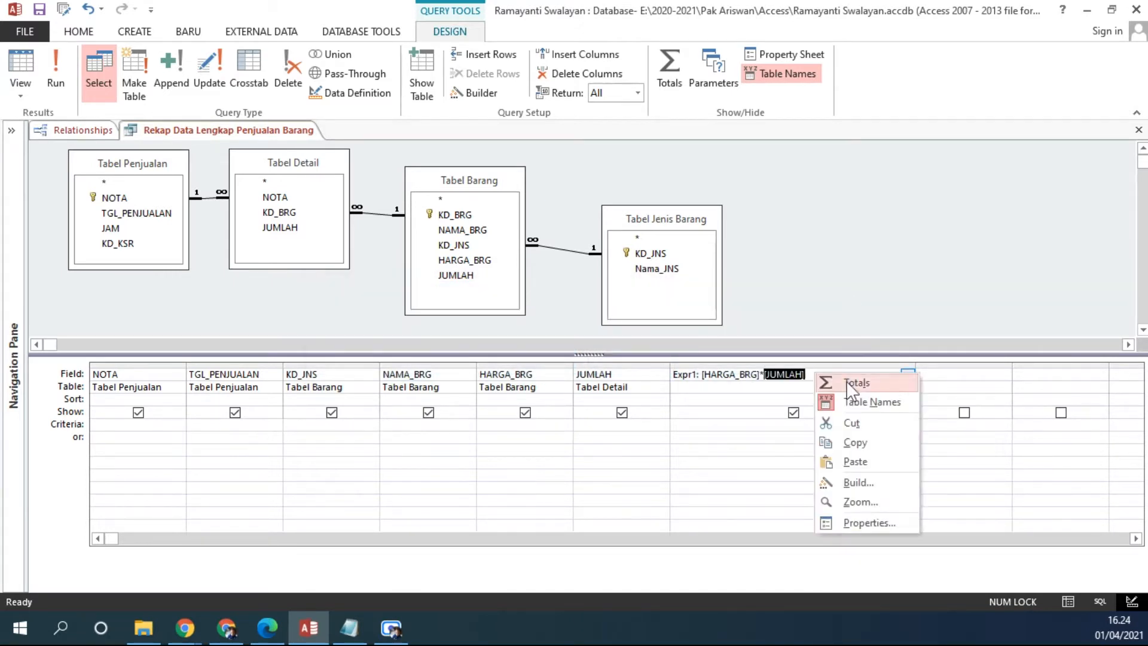
click(862, 483)
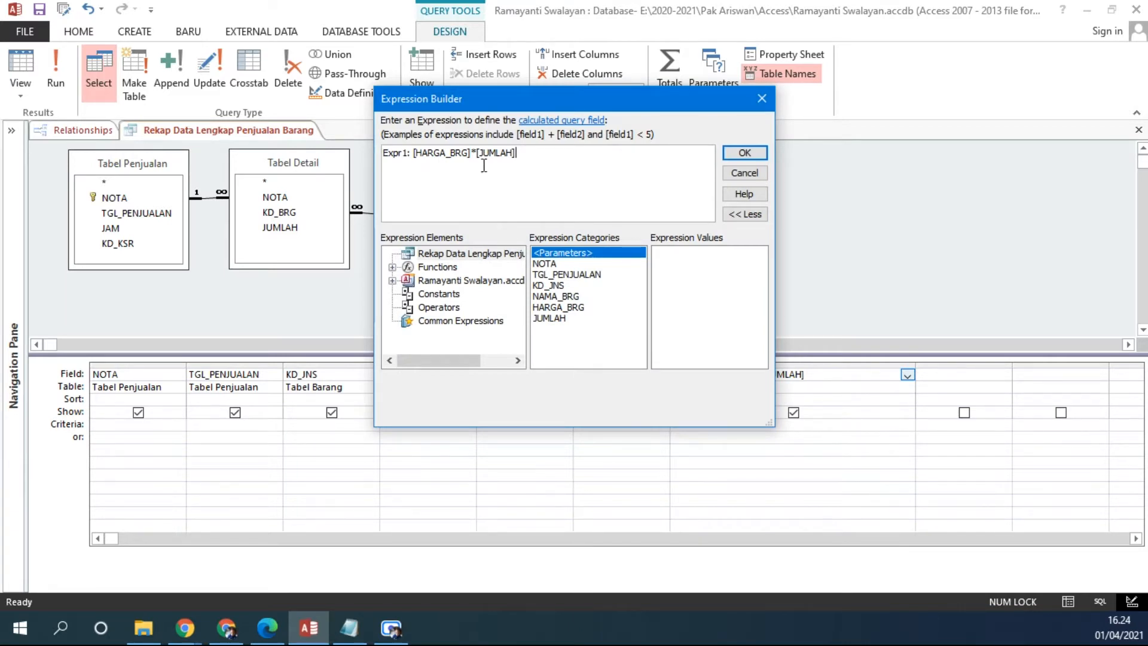
drag(477, 154, 571, 155)
key(BackSpace)
click(392, 280)
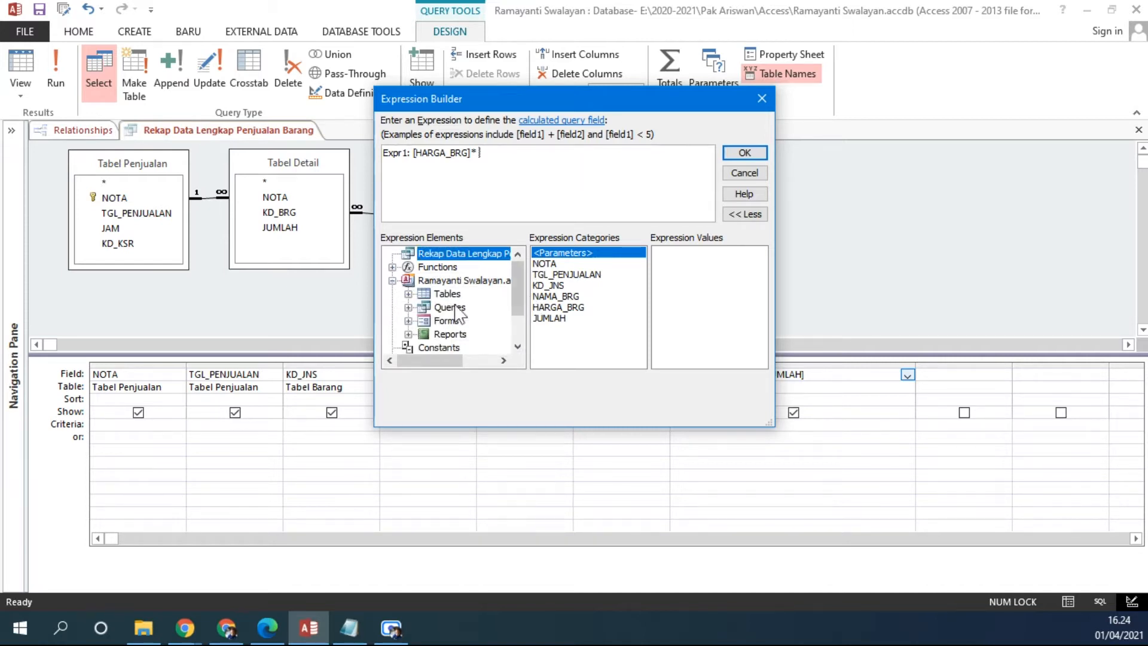
click(408, 293)
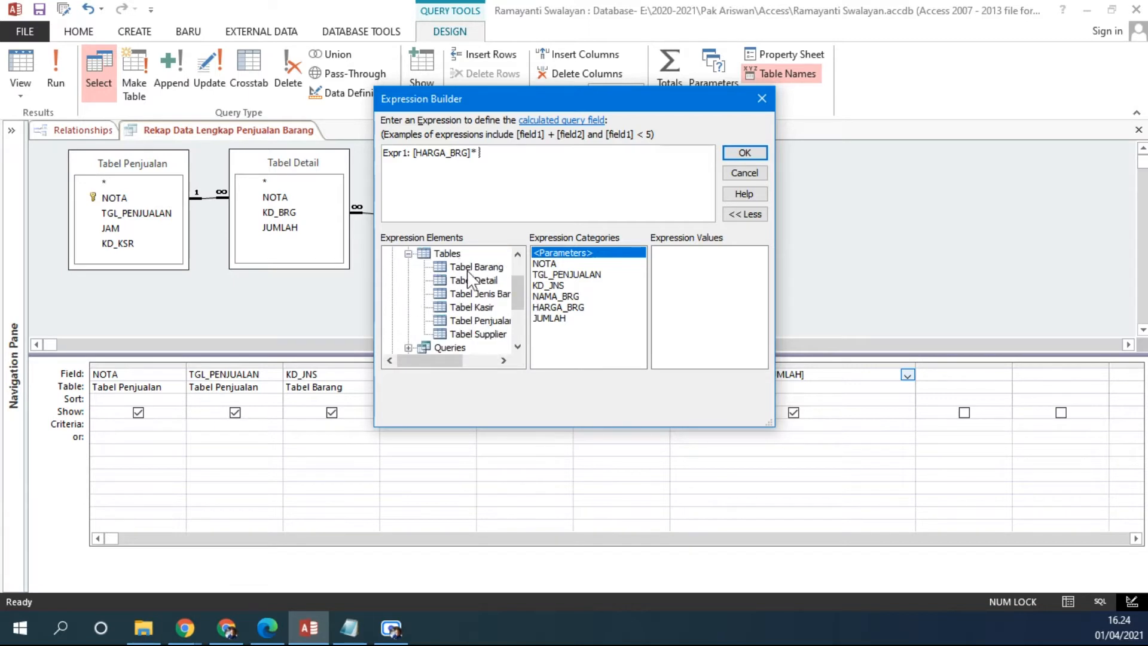
drag(519, 298, 519, 278)
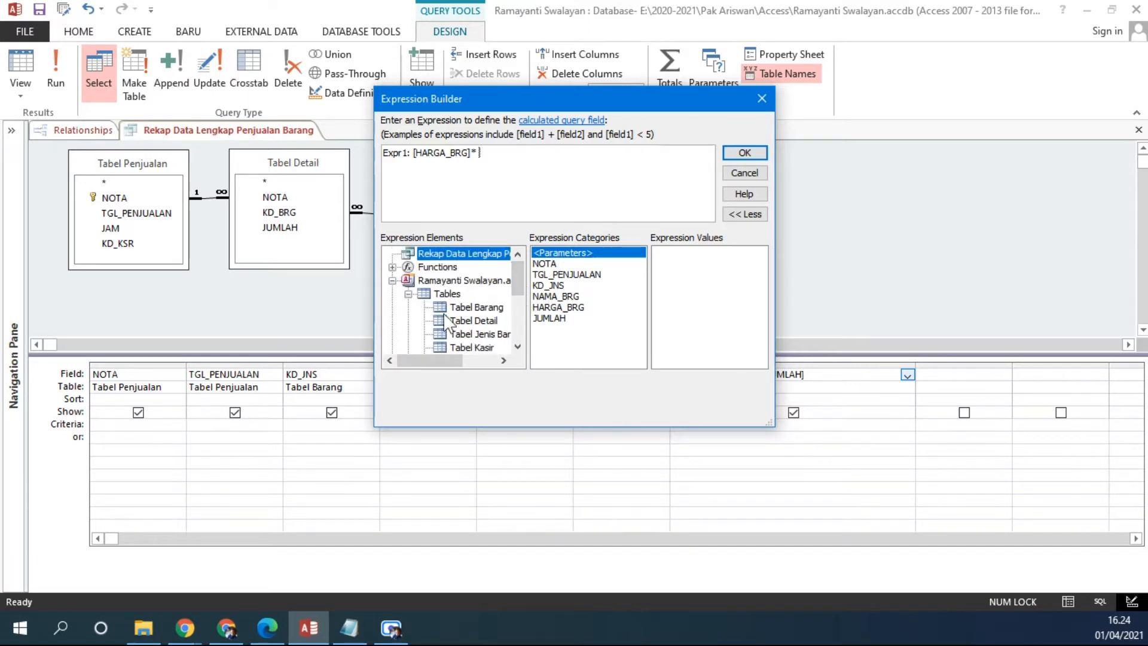
scroll(509, 326, down, 1)
click(469, 269)
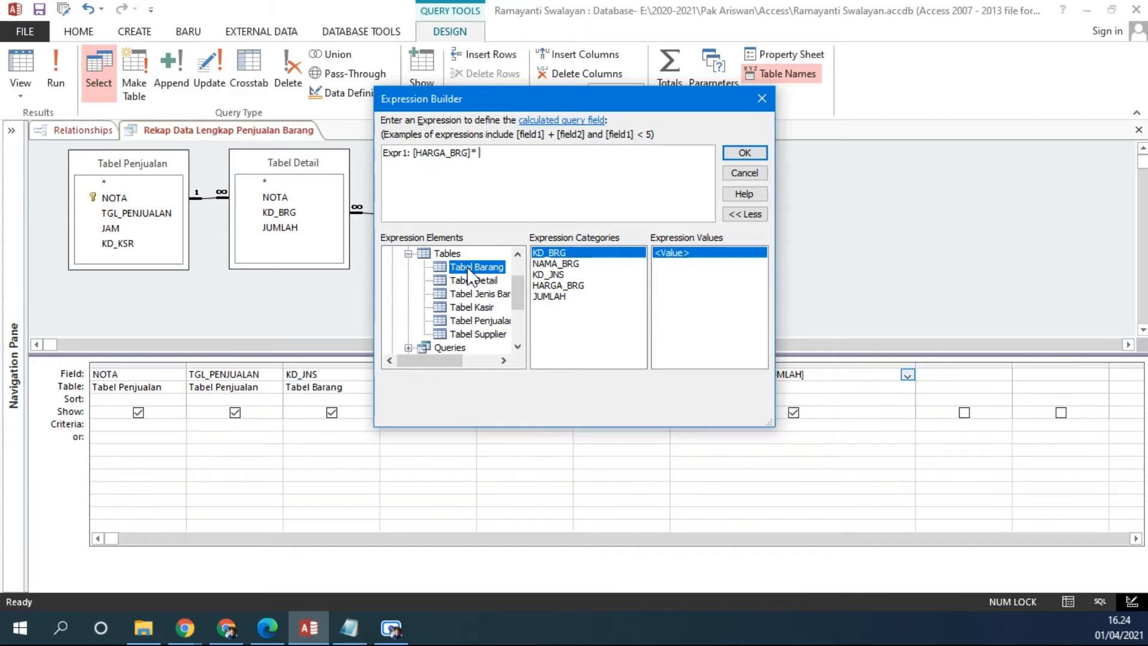
click(473, 281)
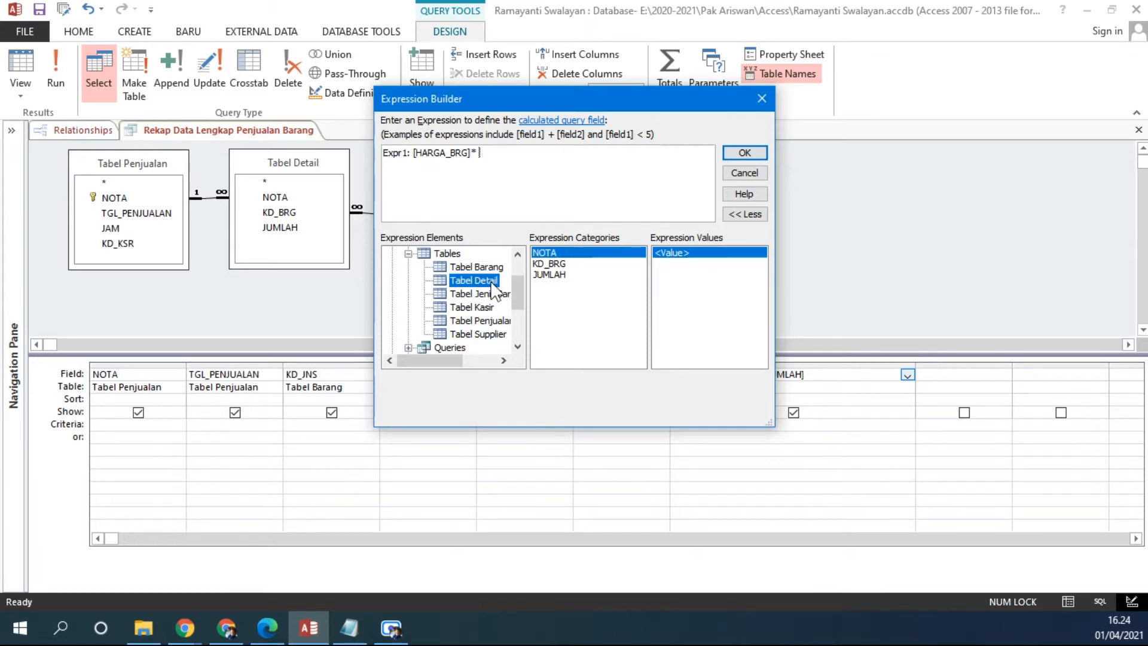
double_click(550, 275)
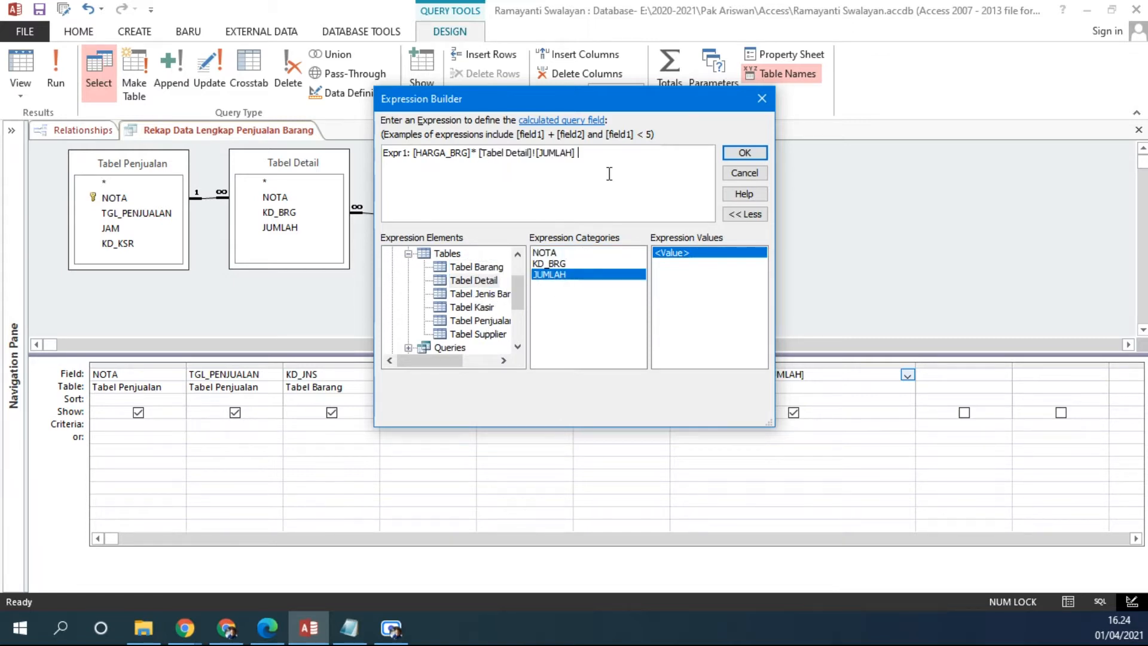
Copy the expression Expr1: [HARGA_BRG]* [Tabel Detail]![JUMLAH] onto a new line under the first formula in Notepad
drag(603, 157, 377, 161)
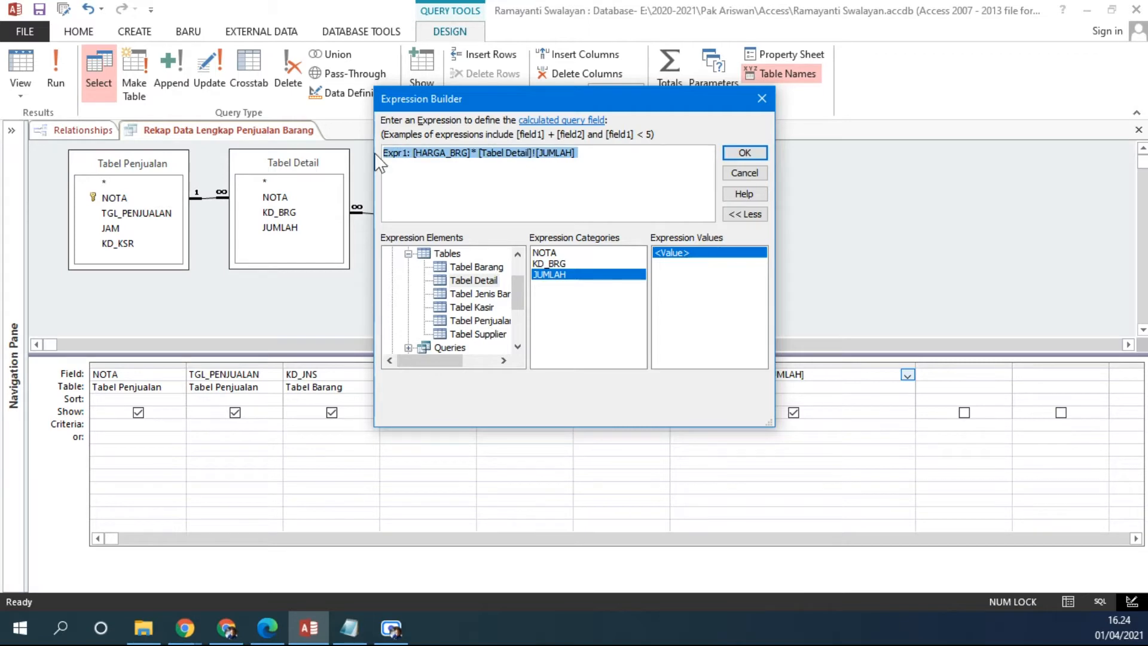
click(349, 628)
click(421, 467)
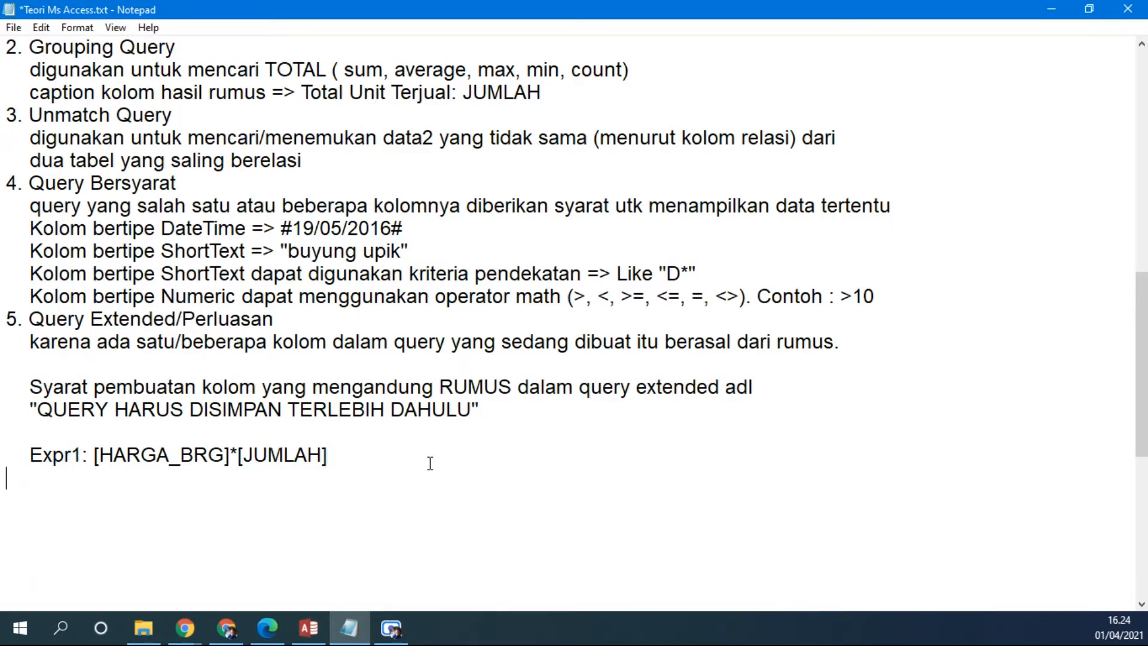
key(Return)
key(ctrl+v)
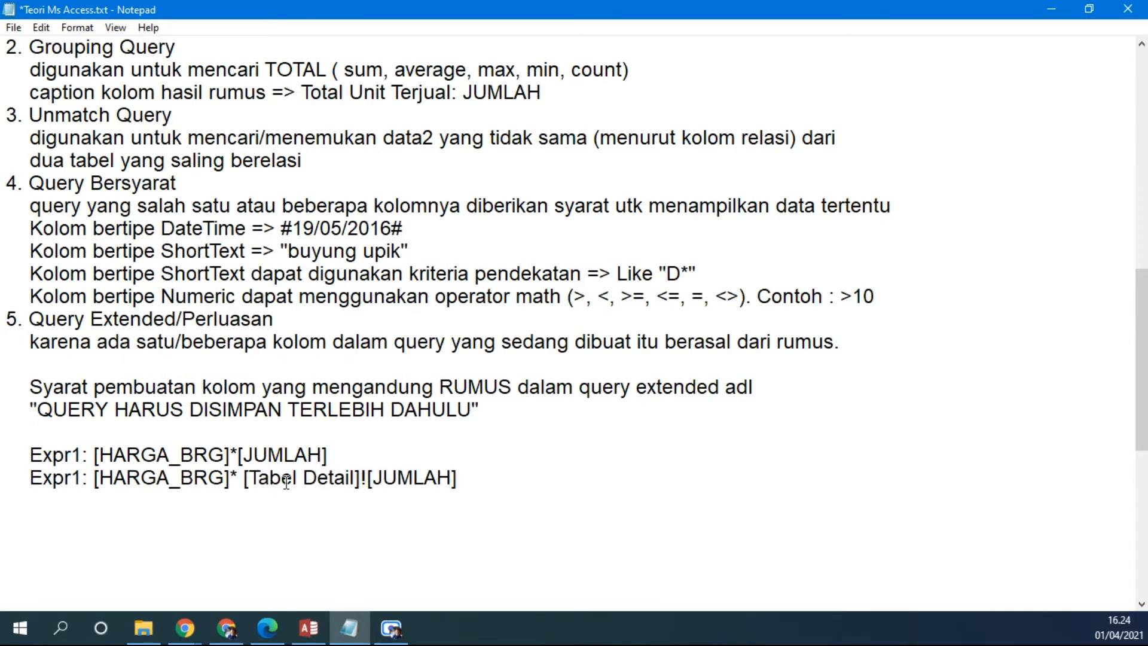
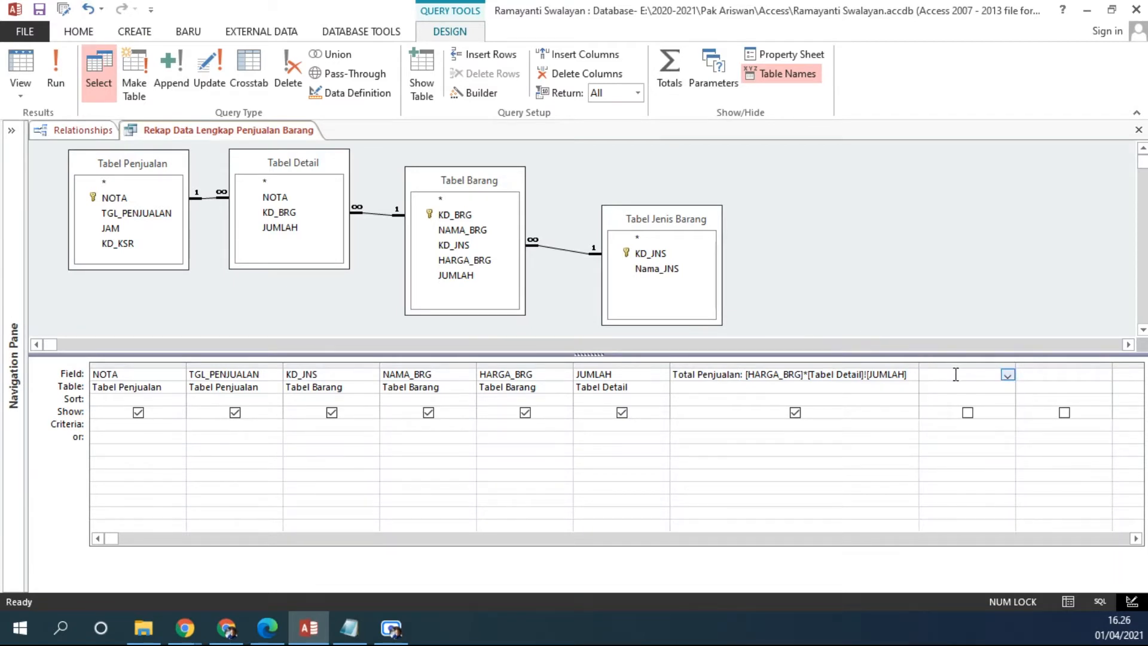
Switch to Notepad and highlight the note "QUERY HARUS DISIMPAN TERLEBIH DAHULU"
click(349, 628)
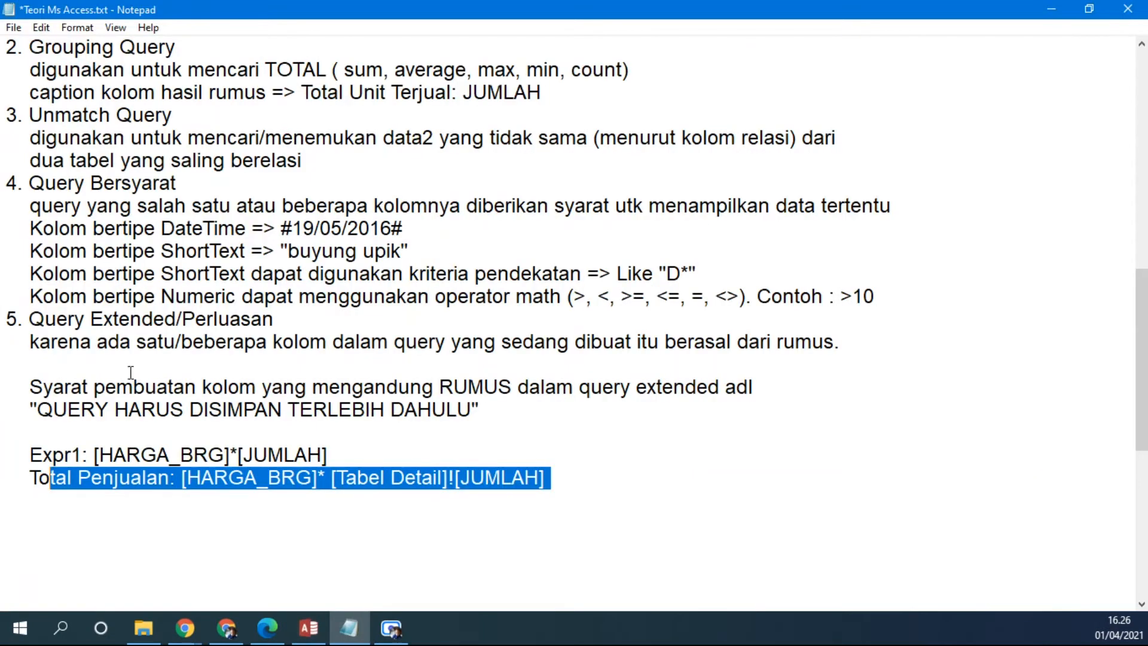
drag(34, 411, 524, 412)
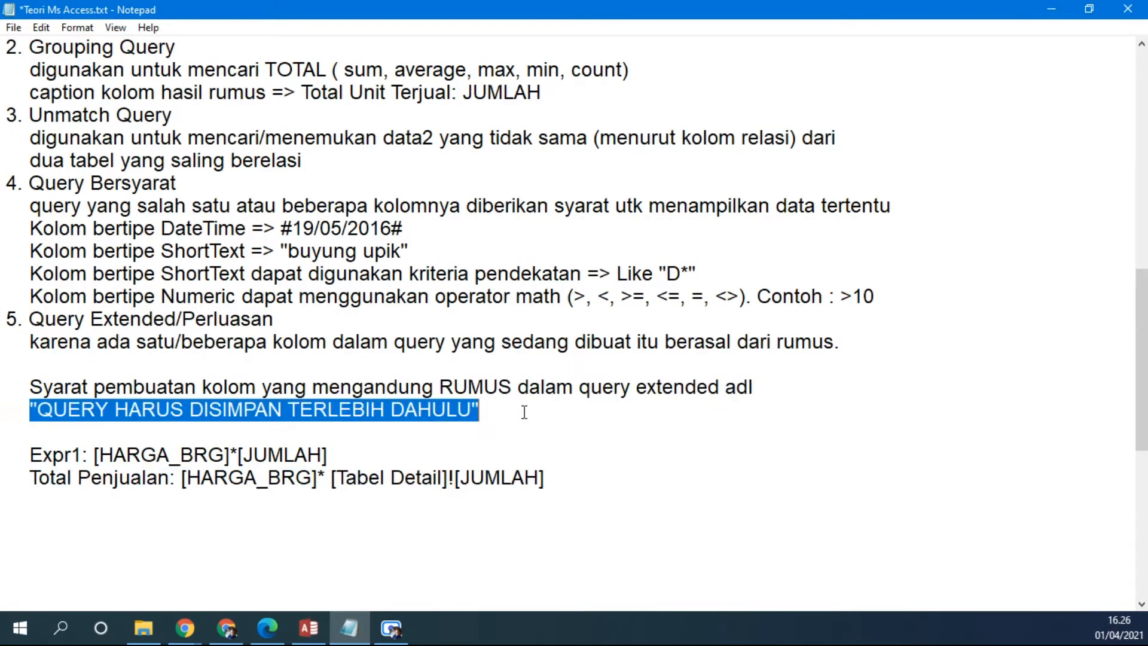
Switch back to Access, narrow the Total Penjualan column in the query design grid and widen the empty column beside it
click(309, 628)
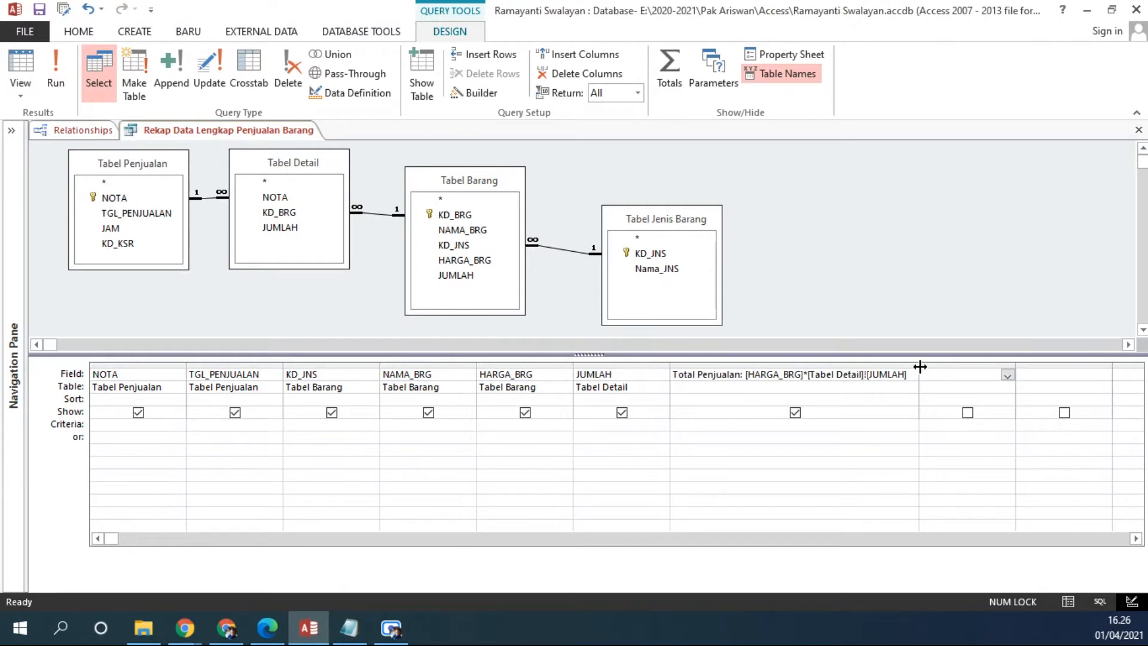
drag(804, 366, 787, 366)
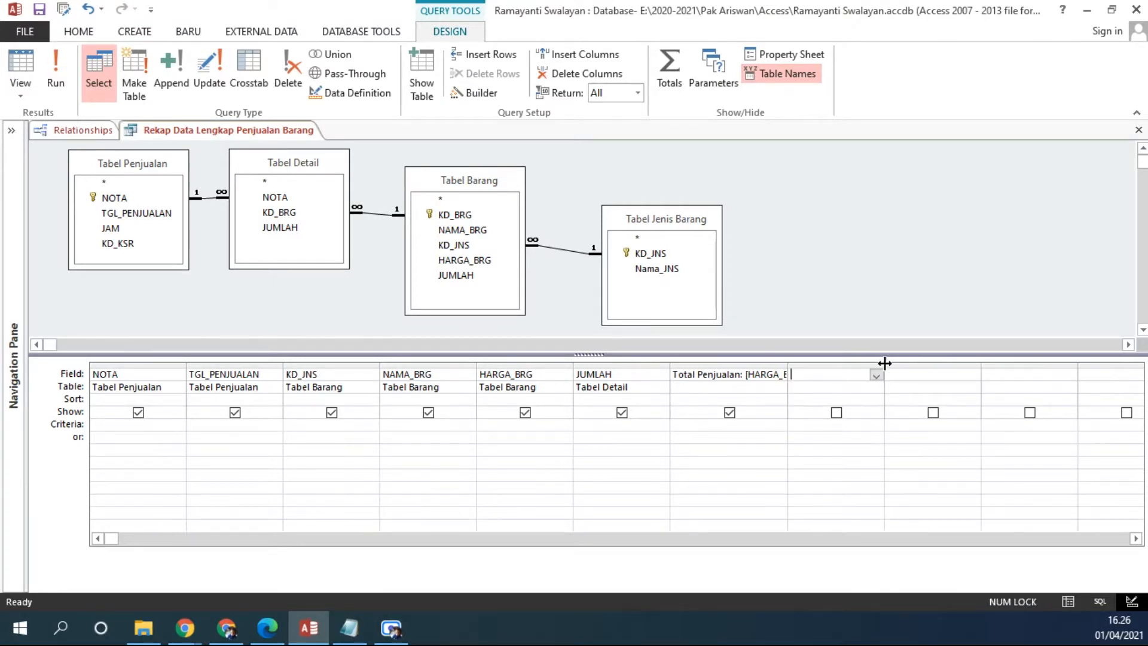
drag(930, 363, 939, 363)
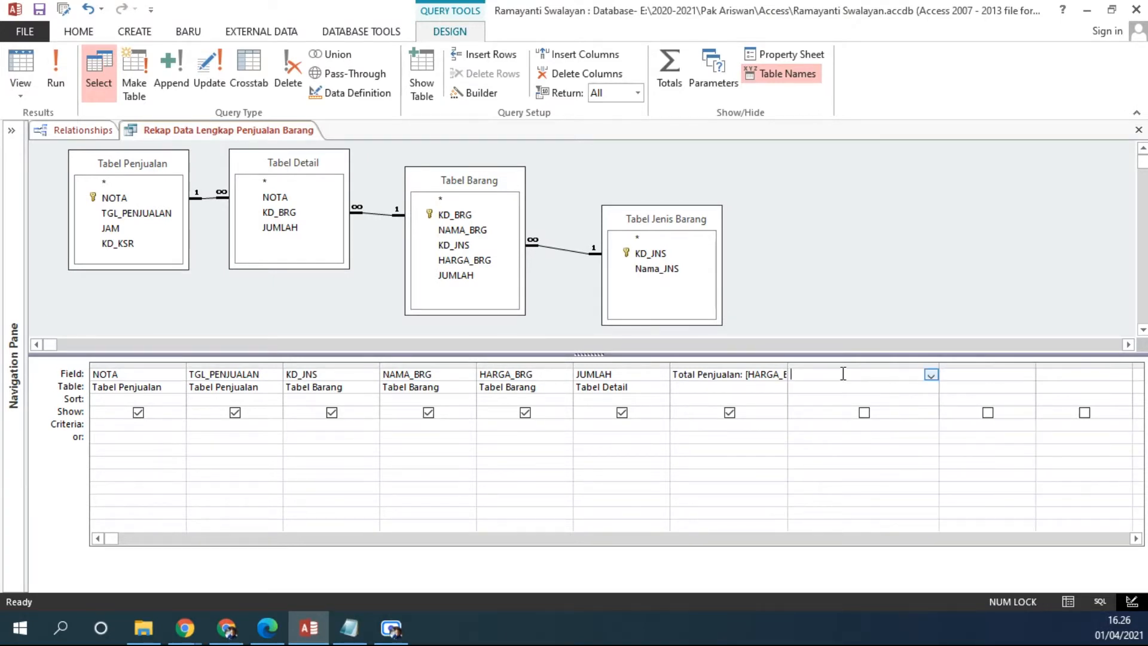
Switch to Soal Latihan Access 2013.pdf in the browser and examine the Diskon conditions and their discount percentages based on Total Penjualan
click(268, 628)
scroll(469, 256, down, 15)
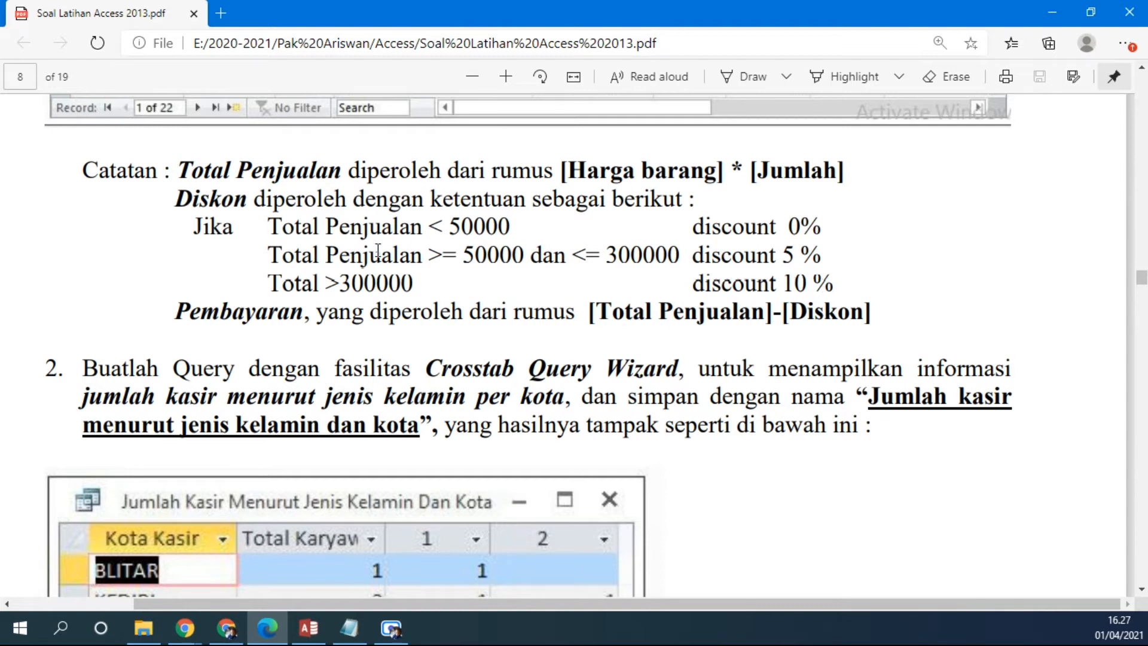
drag(428, 228, 679, 256)
drag(303, 284, 409, 284)
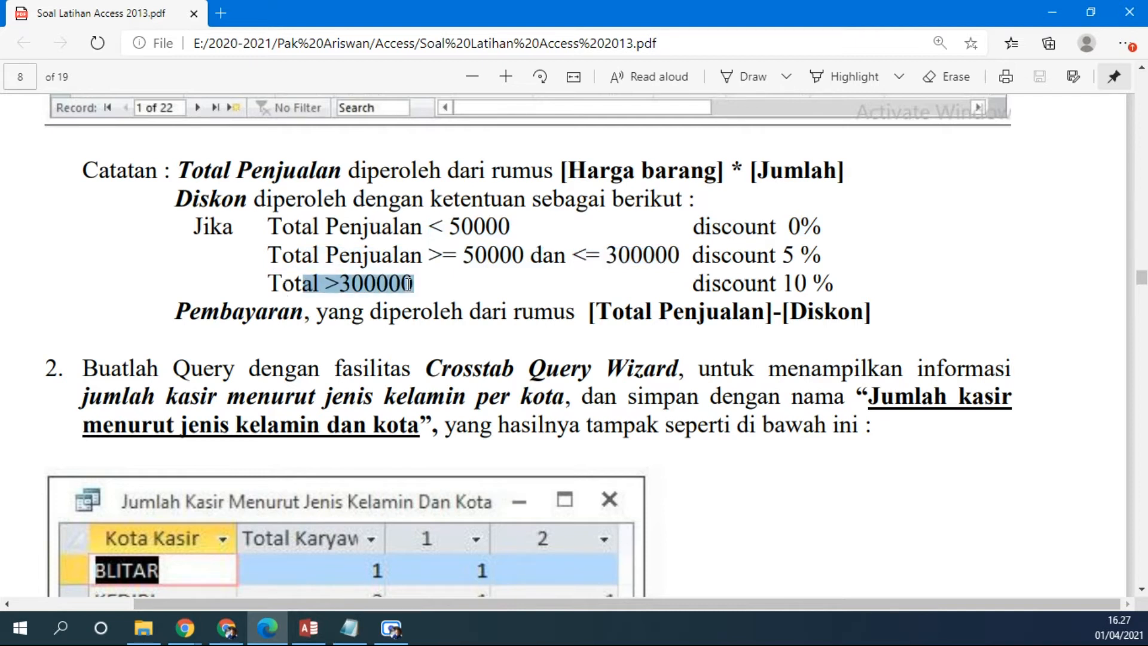
click(409, 284)
drag(325, 283, 410, 284)
click(422, 286)
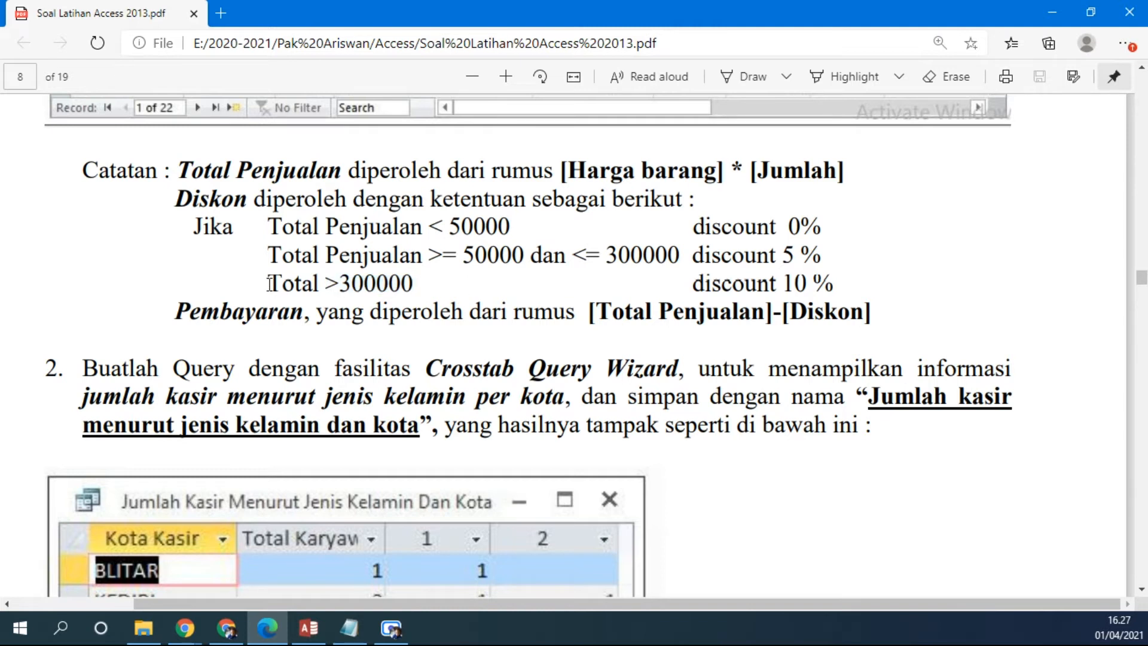
drag(267, 285, 427, 284)
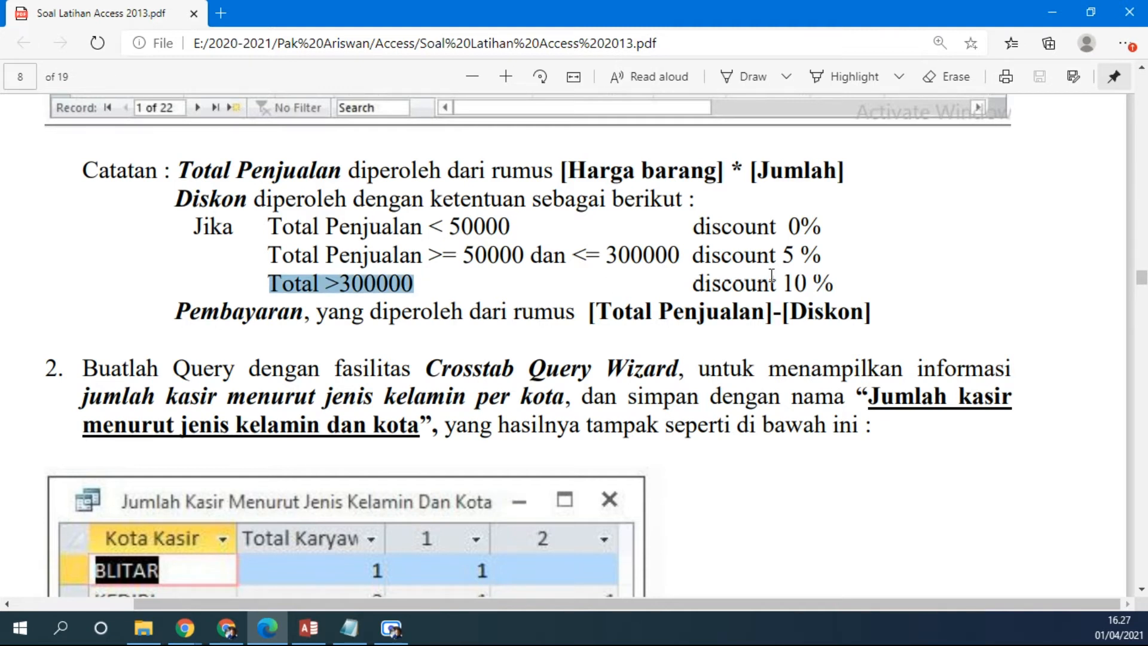
drag(771, 282, 861, 281)
drag(413, 256, 524, 252)
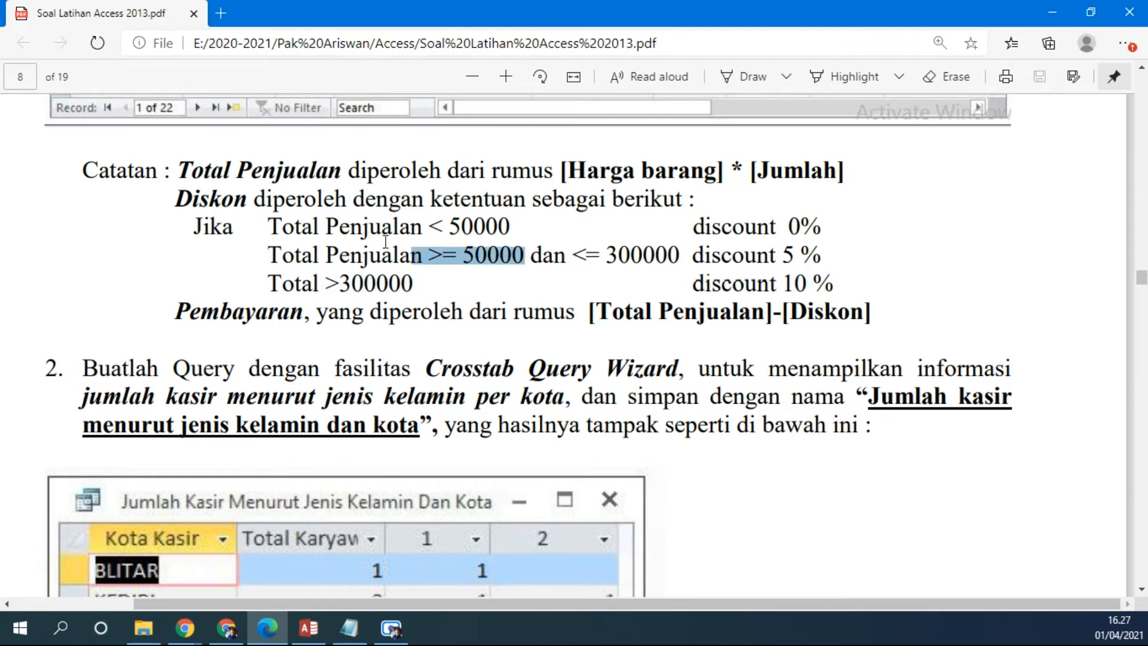
drag(269, 227, 512, 226)
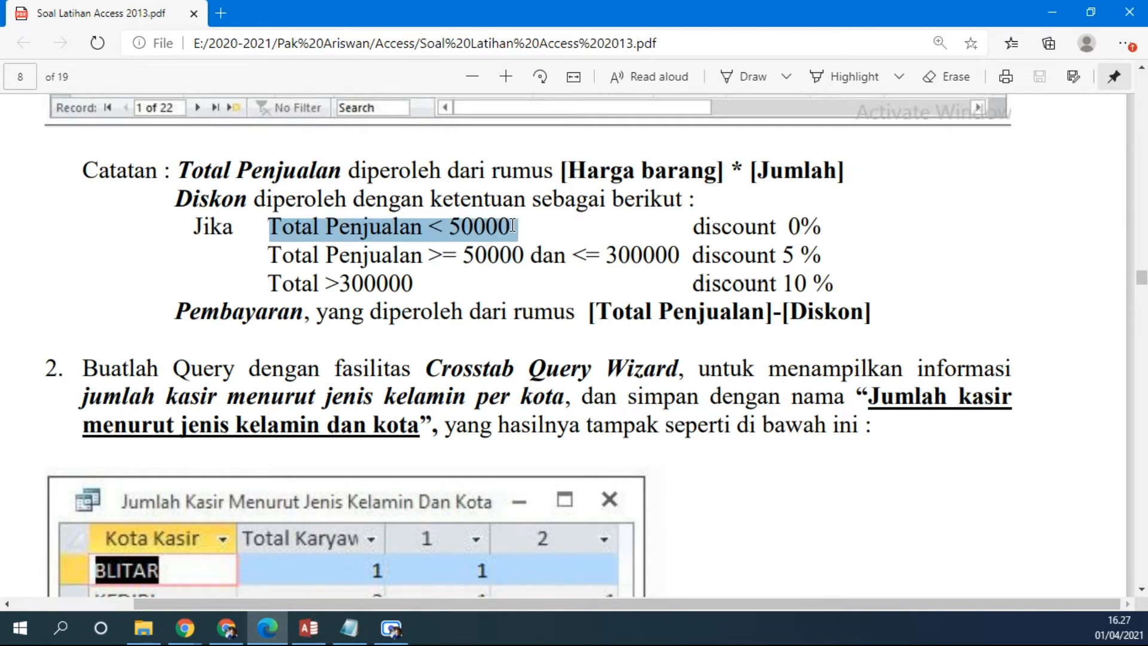
drag(269, 284, 415, 283)
drag(266, 255, 535, 254)
drag(269, 226, 518, 226)
drag(326, 284, 343, 287)
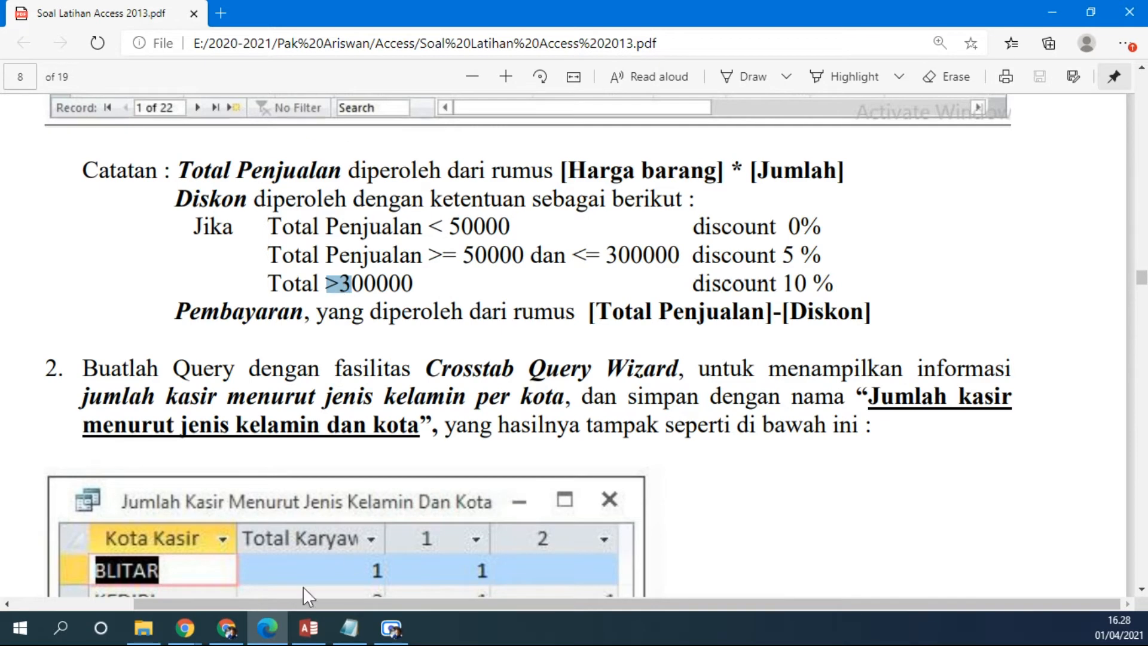
Return to Access, open the Expression Builder for the empty field beside Total Penjualan, and move the dialog clear of that column
click(309, 628)
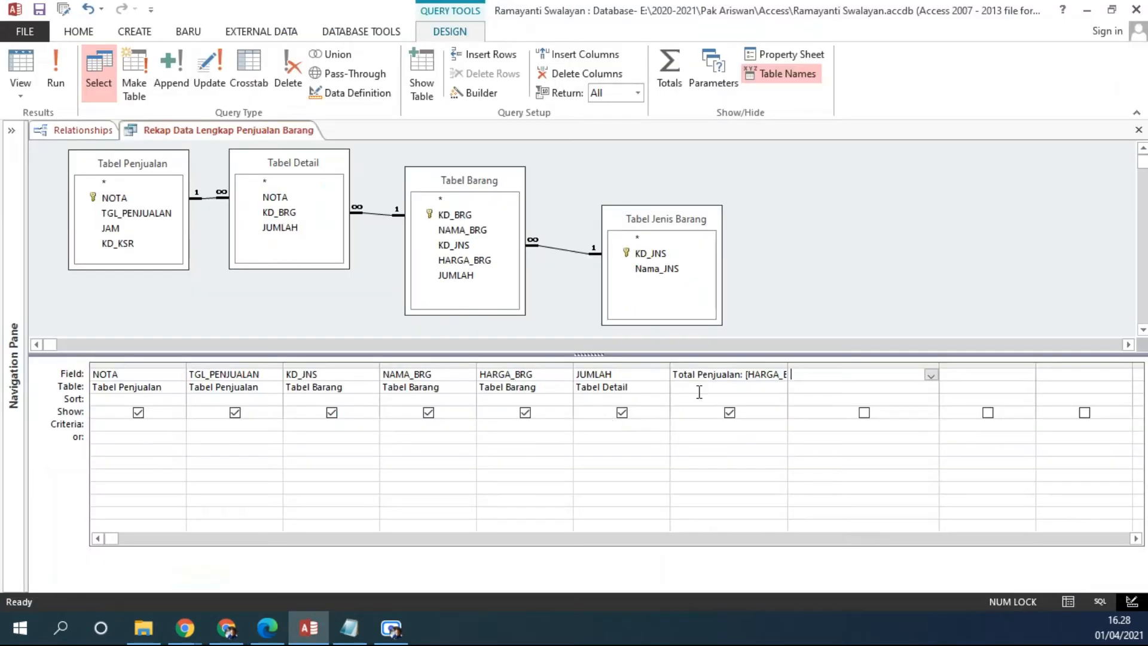
right_click(802, 377)
click(843, 486)
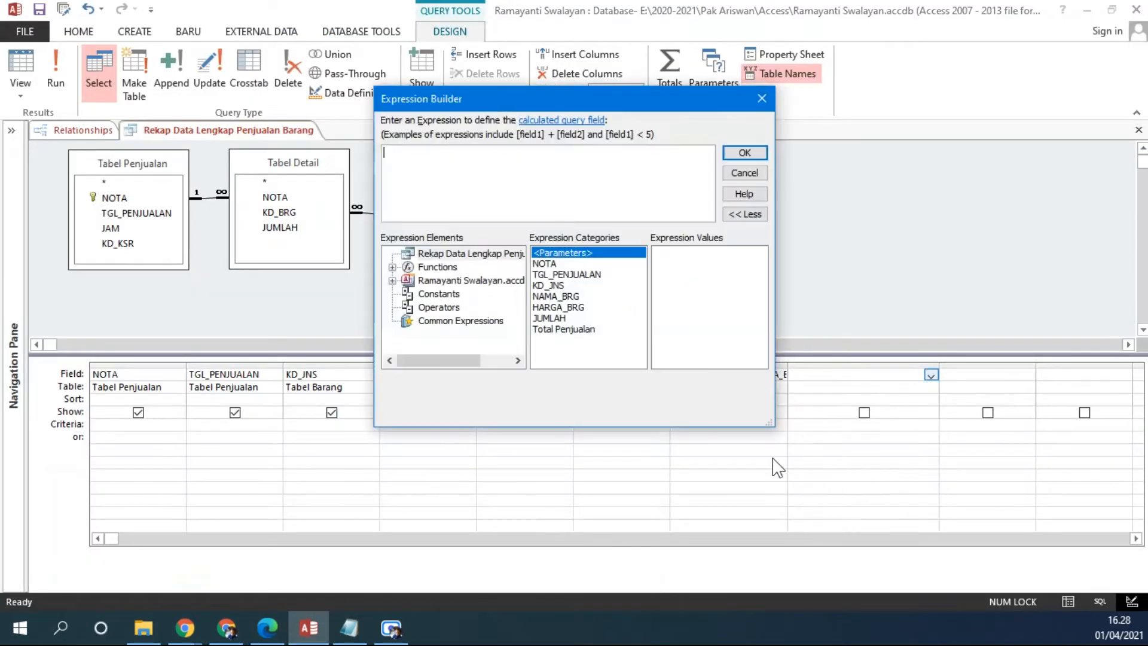
drag(436, 97, 253, 95)
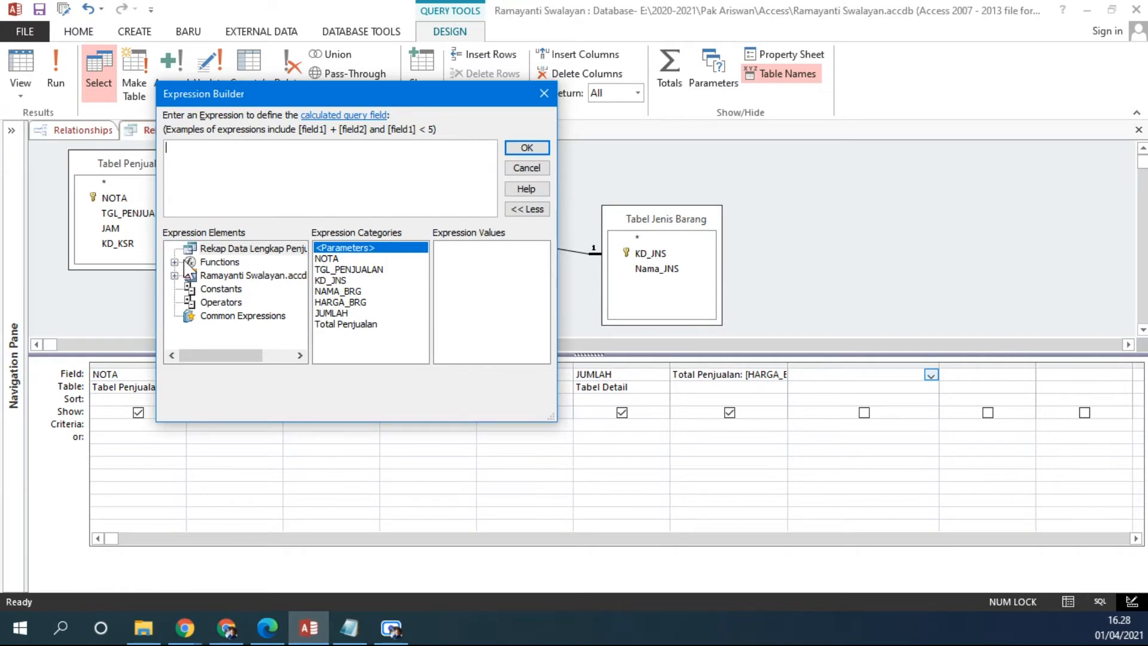
Insert the built-in IIf function template into the expression
click(213, 264)
click(174, 264)
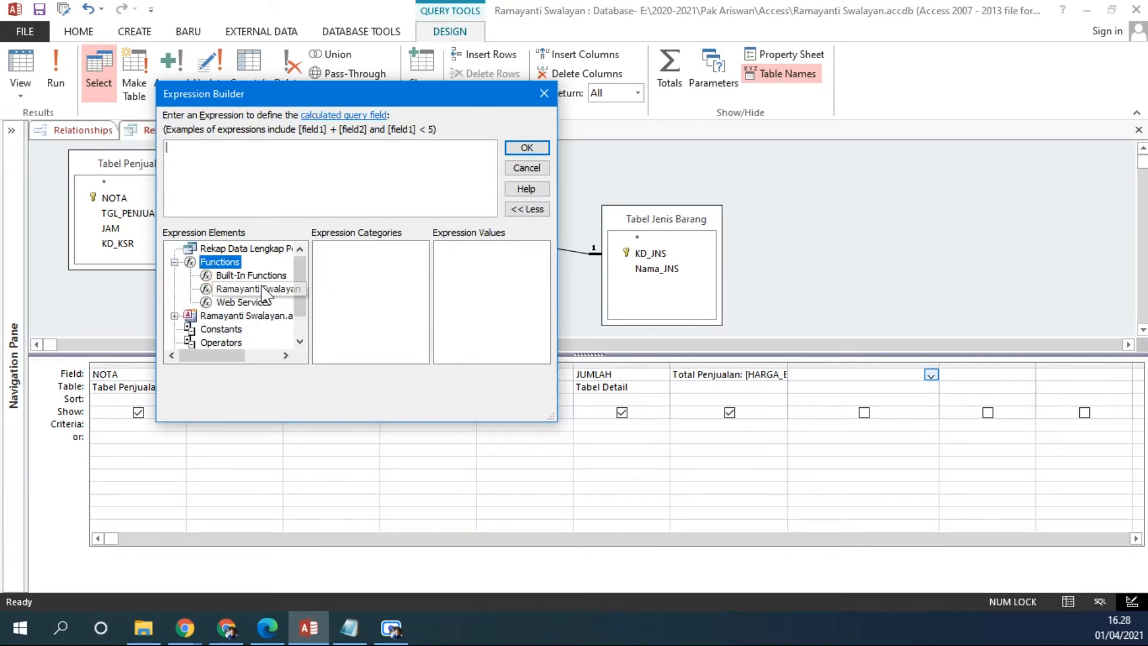
click(245, 277)
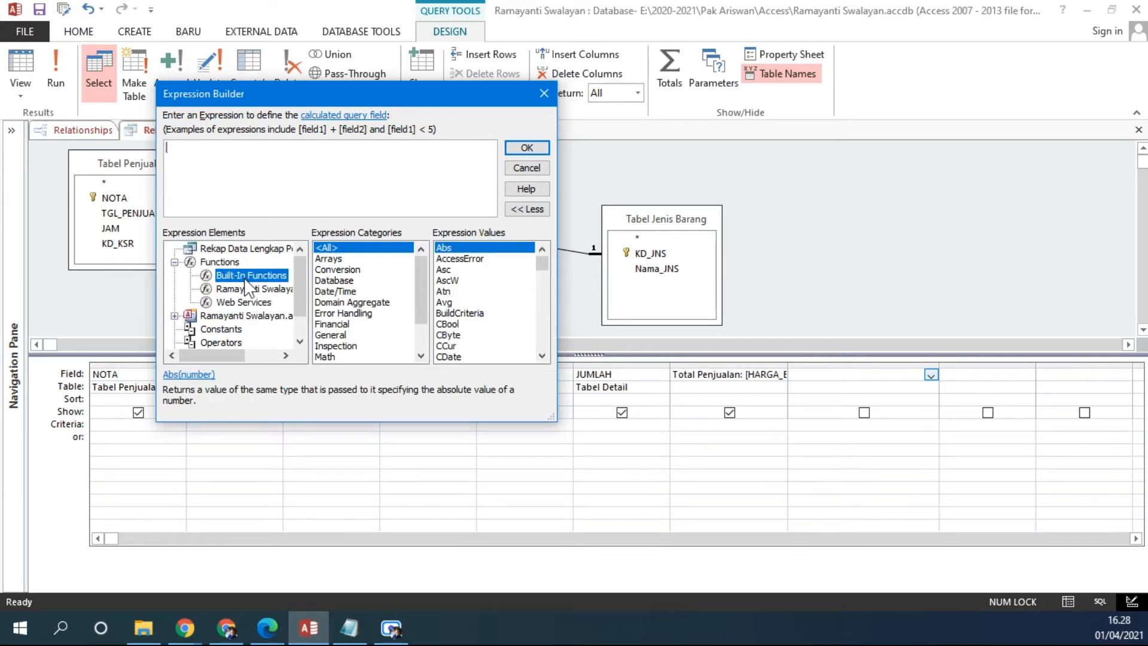
mouse_move(420, 279)
mouse_down()
mouse_move(421, 300)
mouse_move(422, 282)
mouse_up()
click(447, 280)
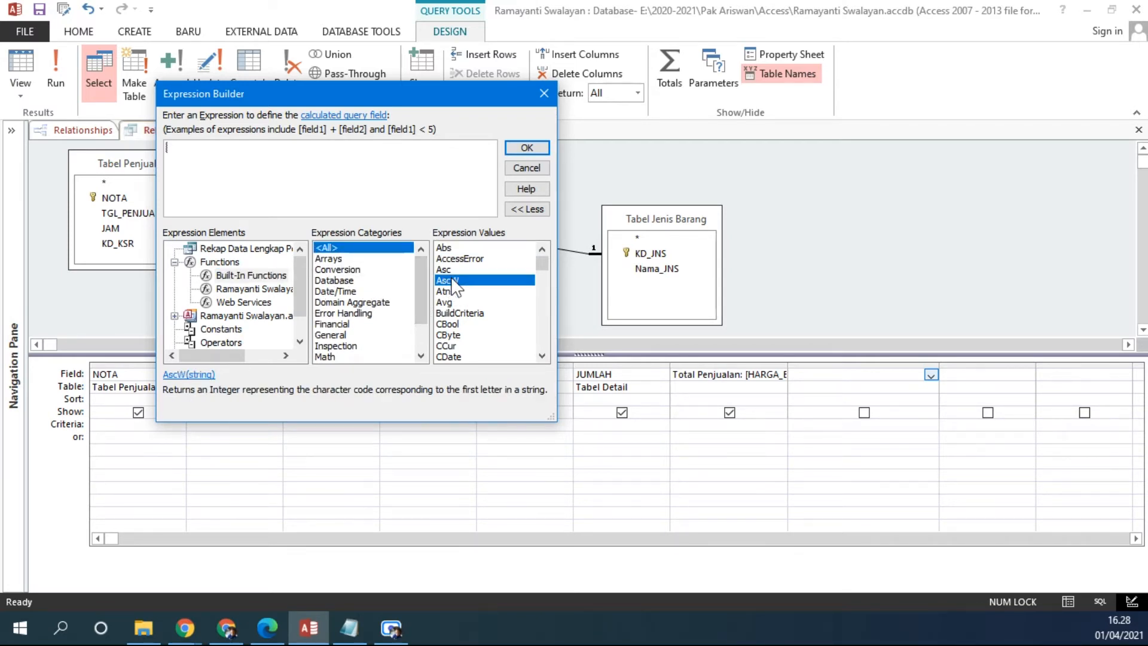
click(435, 250)
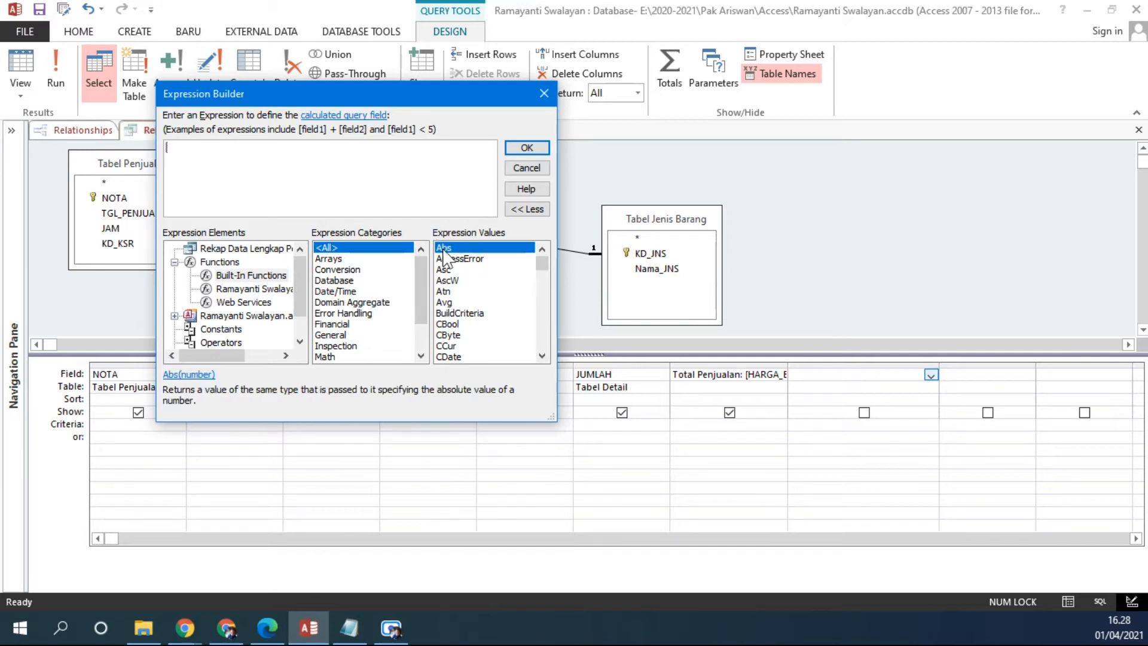
key(i)
click(542, 357)
click(542, 358)
click(542, 358)
click(541, 357)
click(542, 358)
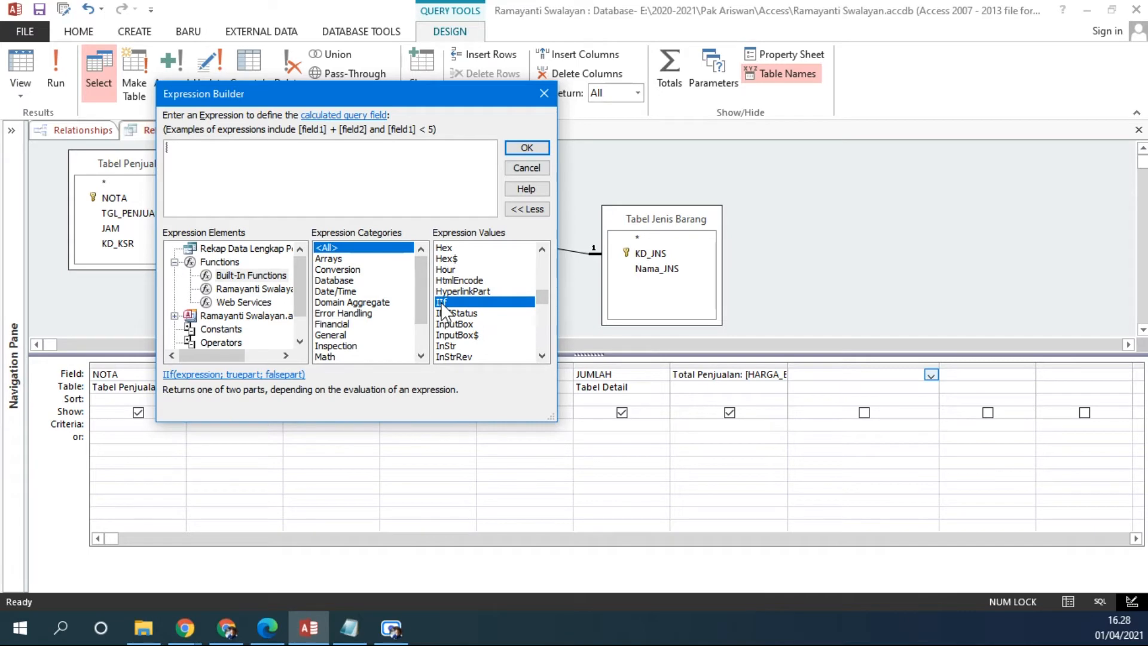
double_click(443, 304)
Copy the IIf(«expression»; «truepart»; «falsepart») template into Notepad, leaving a blank line below the Total Penjualan formula
drag(340, 148, 150, 149)
key(ctrl+c)
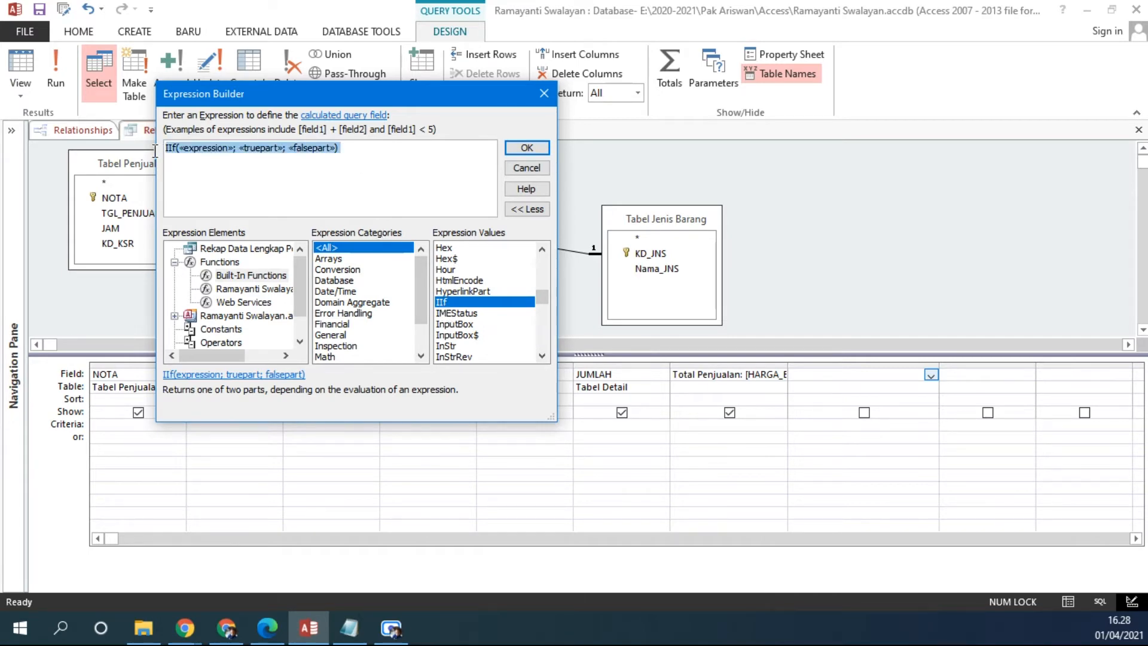
click(349, 628)
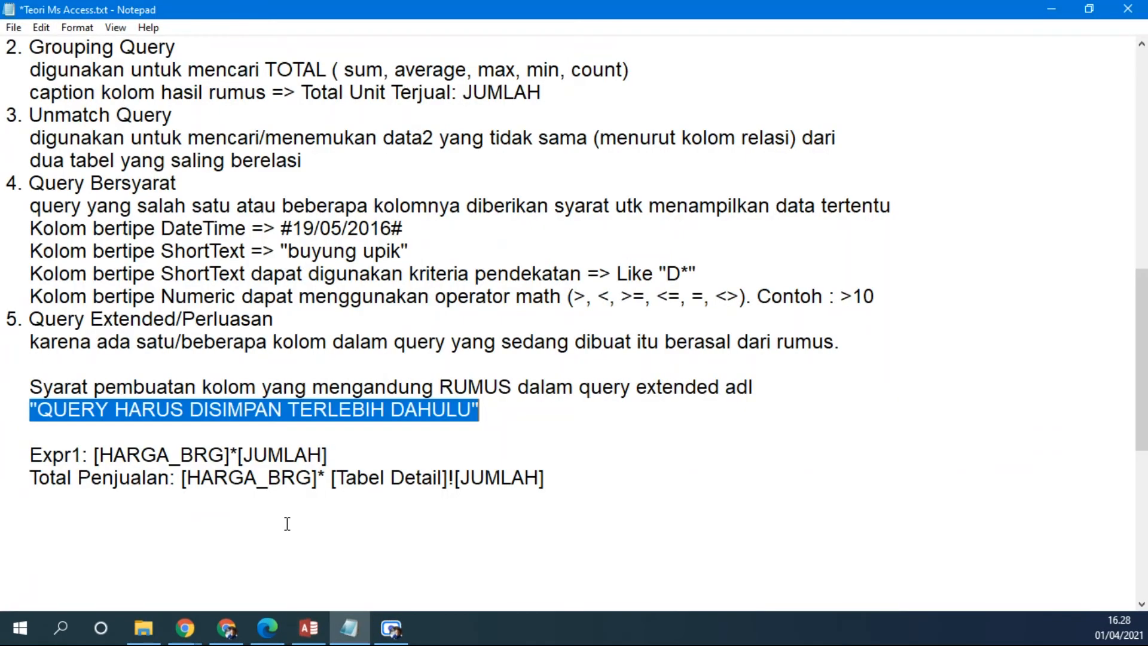
click(576, 483)
key(Return)
key(Return)
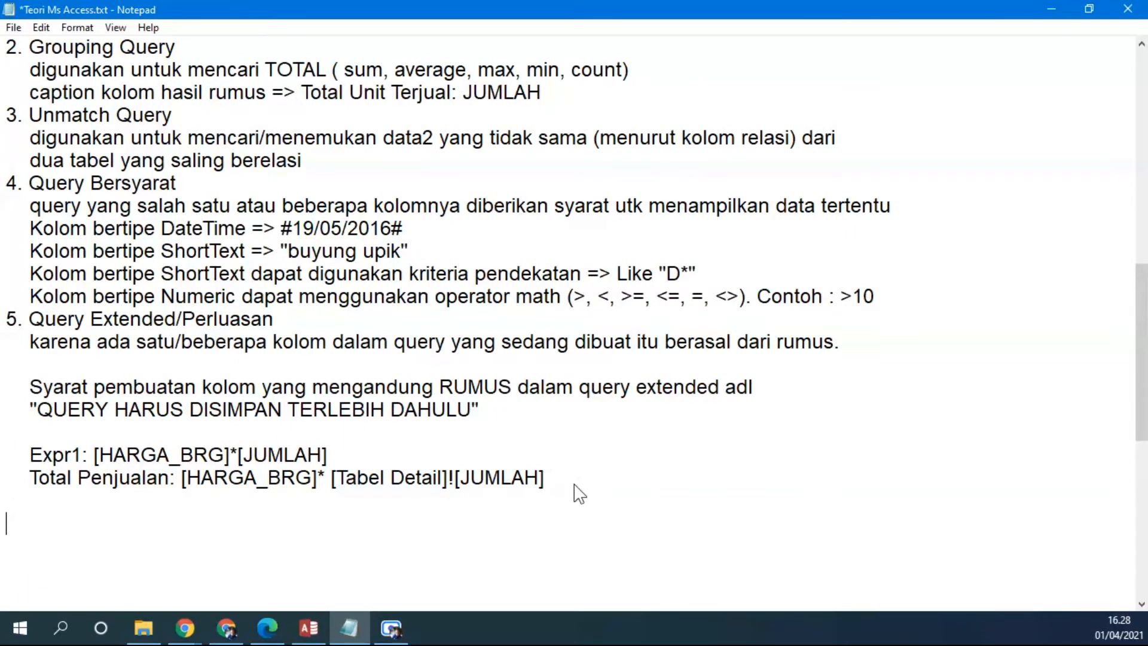
key(ctrl+v)
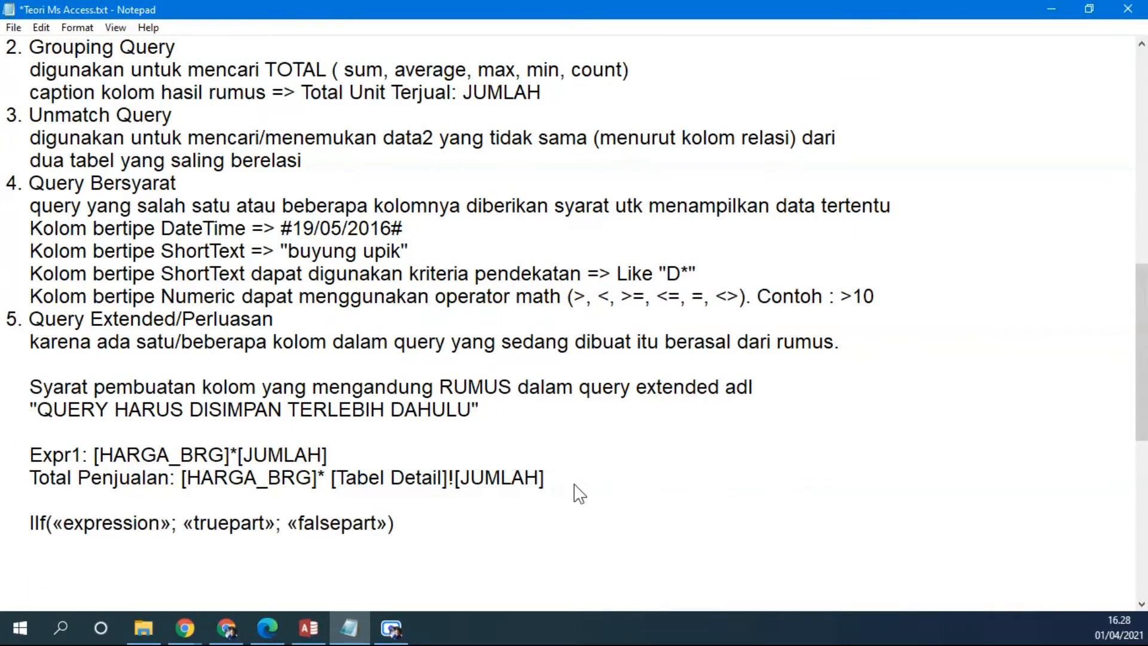
Enlarge the Notepad text and examine the expression, truepart and falsepart arguments of the IIf syntax
scroll(302, 523, down, 3)
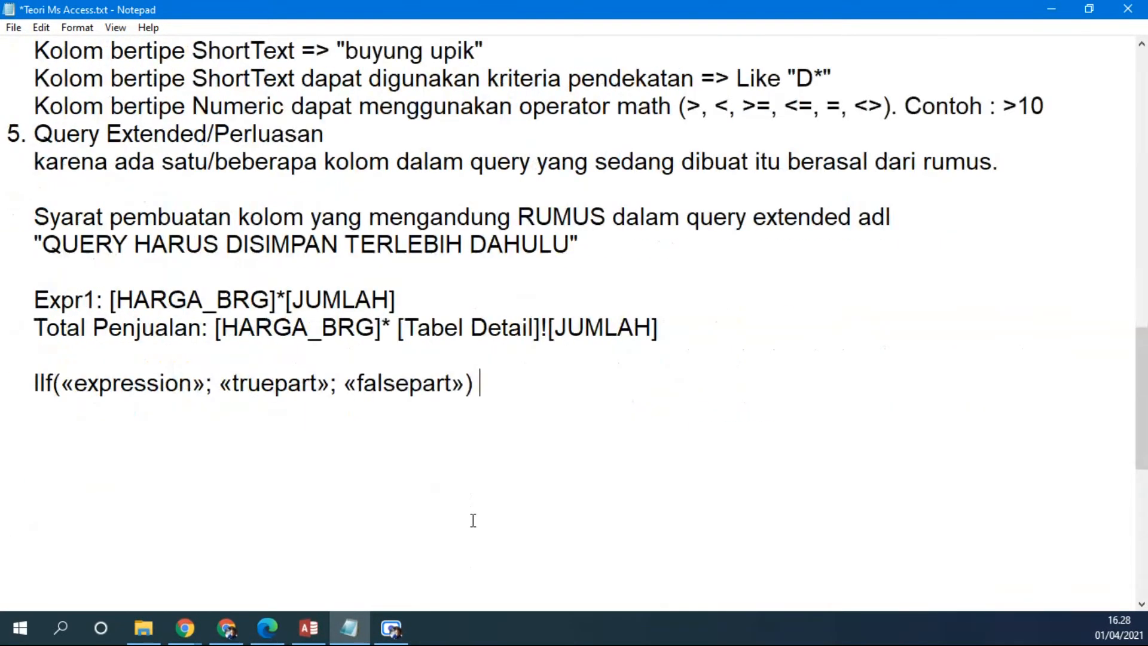
ctrl+scroll(244, 487, up, 2)
double_click(39, 300)
drag(62, 300, 327, 308)
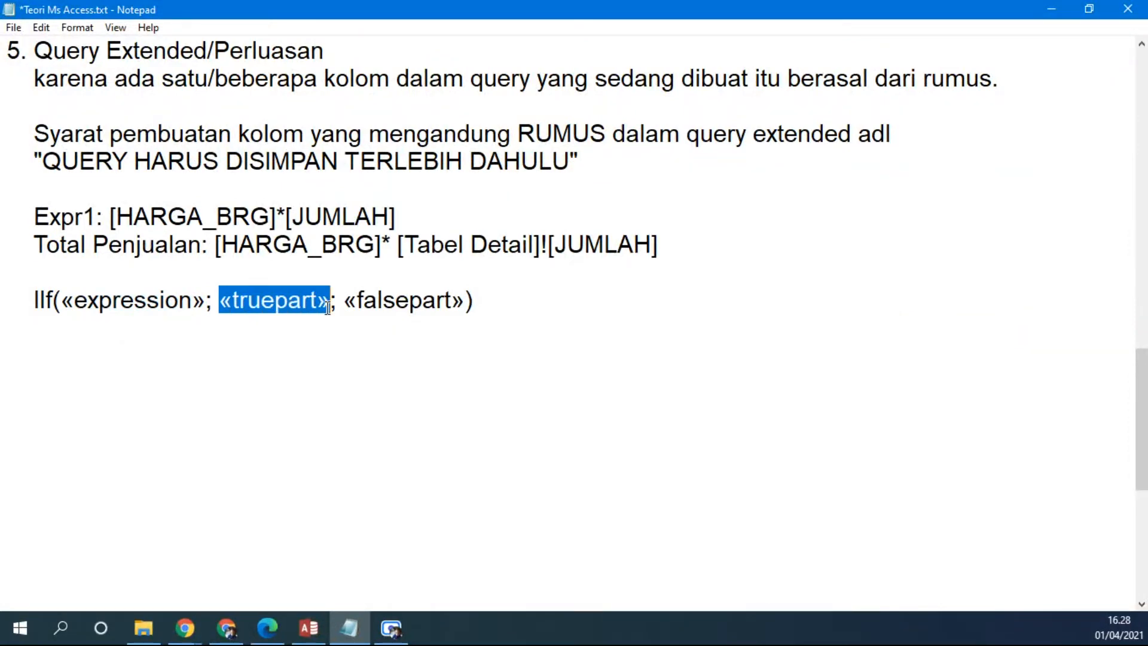
drag(345, 301, 464, 301)
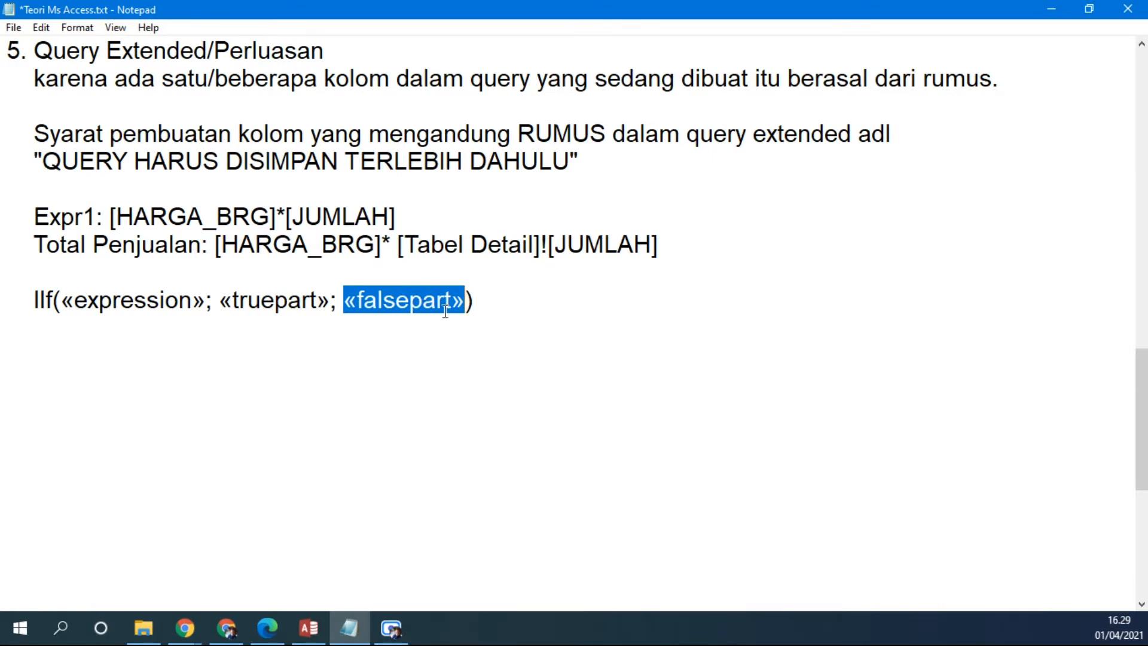
drag(34, 300, 55, 299)
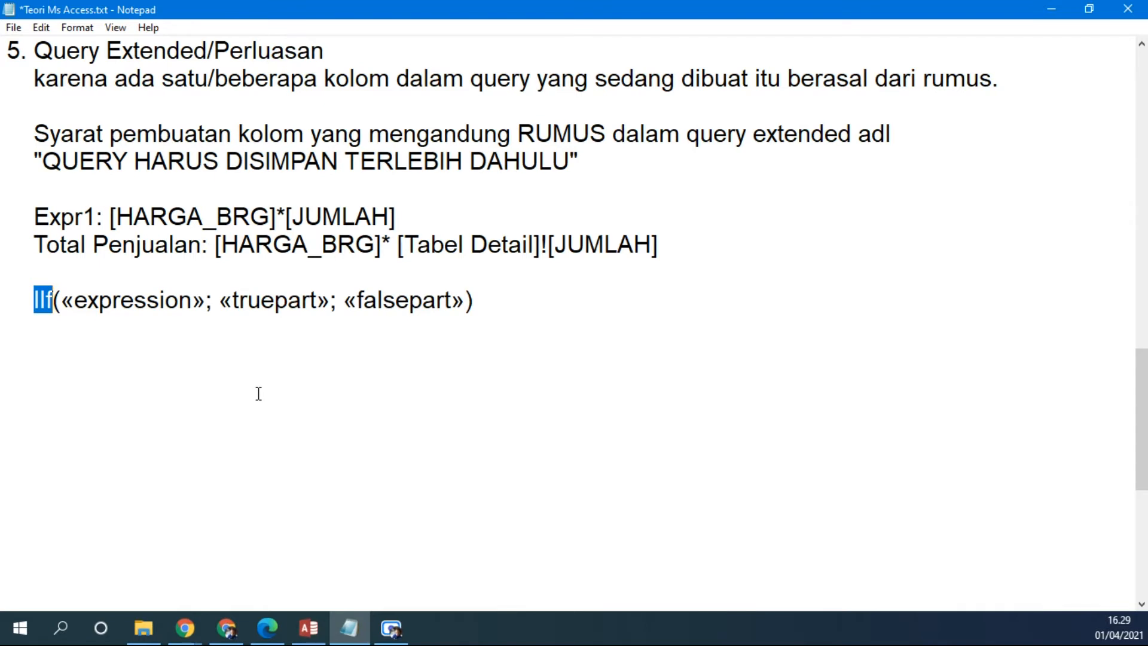
drag(60, 301, 484, 332)
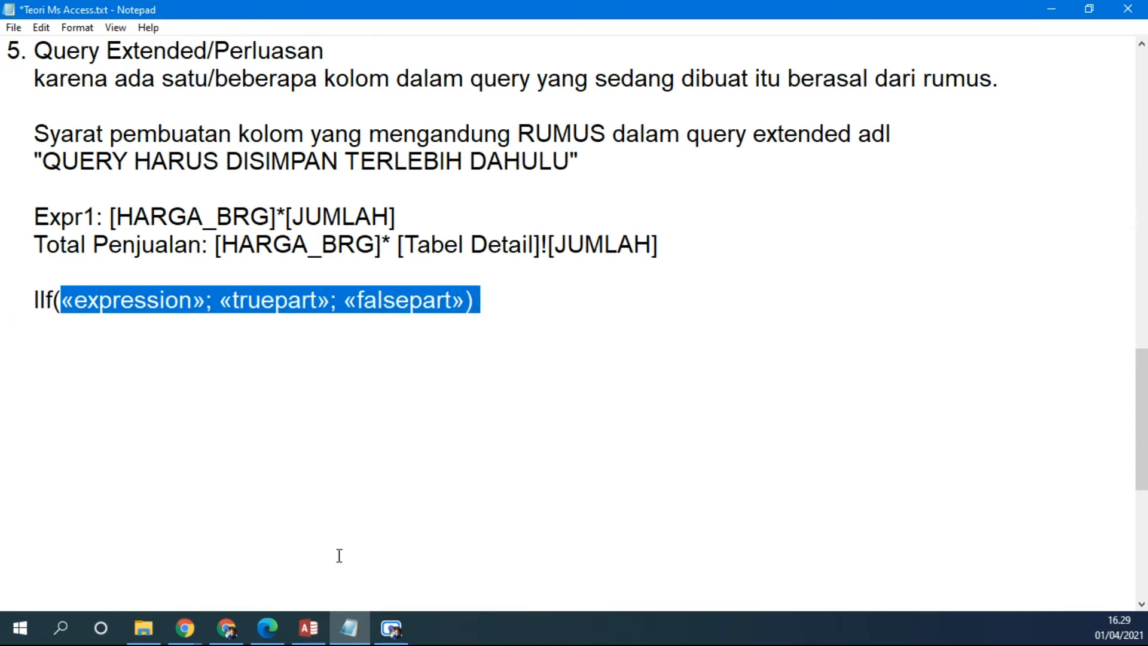
Return to Access, consult the discount rules in the PDF, and insert the query's Total Penjualan field as the IIf expression argument
click(309, 628)
click(192, 151)
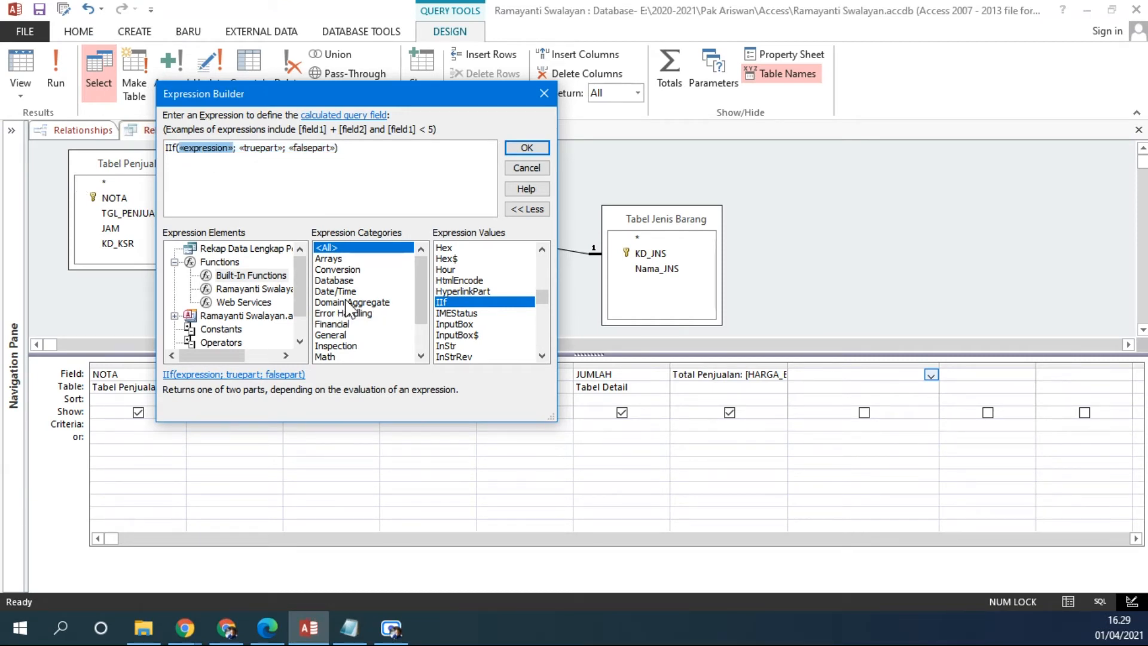
key(alt+Tab)
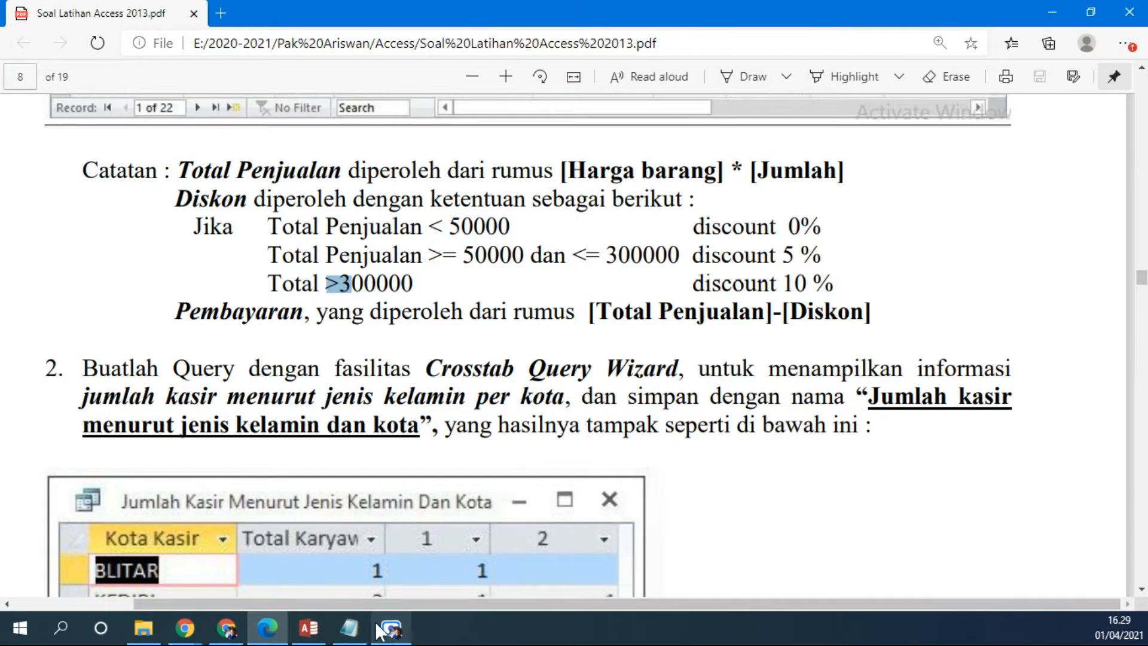
click(312, 634)
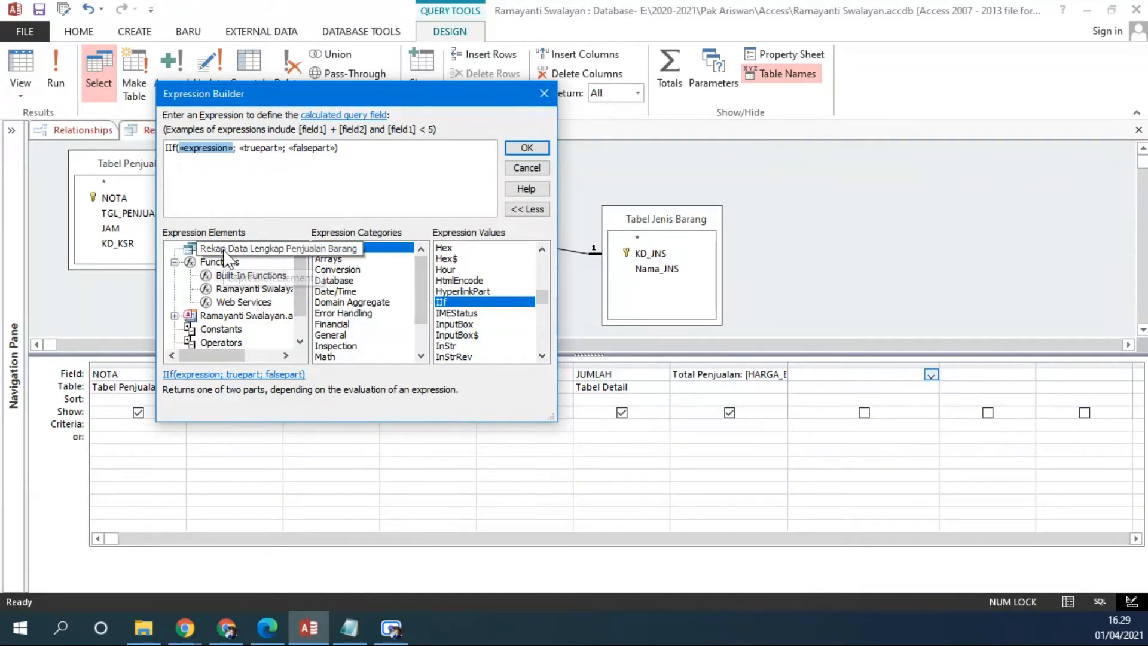
click(248, 248)
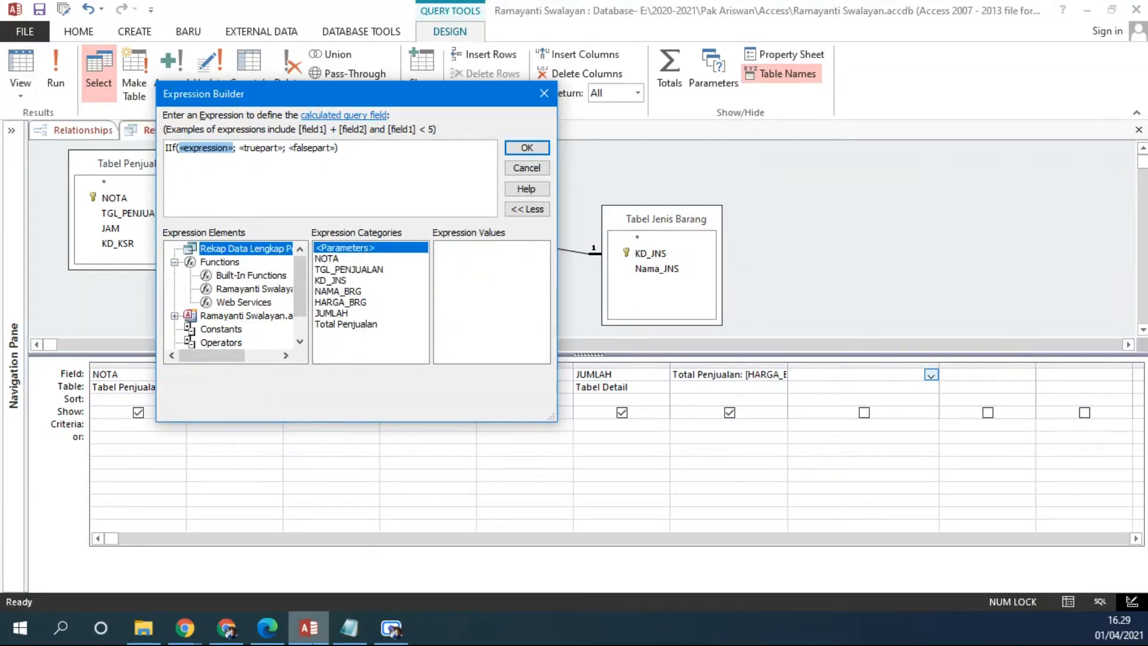
click(269, 629)
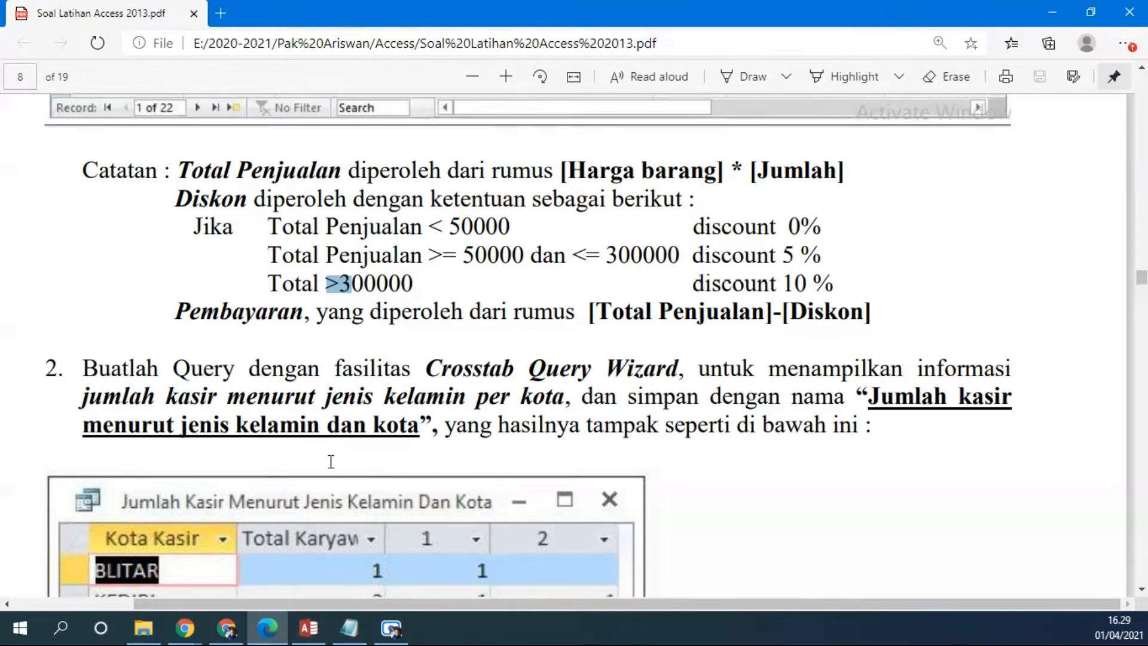
click(308, 628)
click(347, 325)
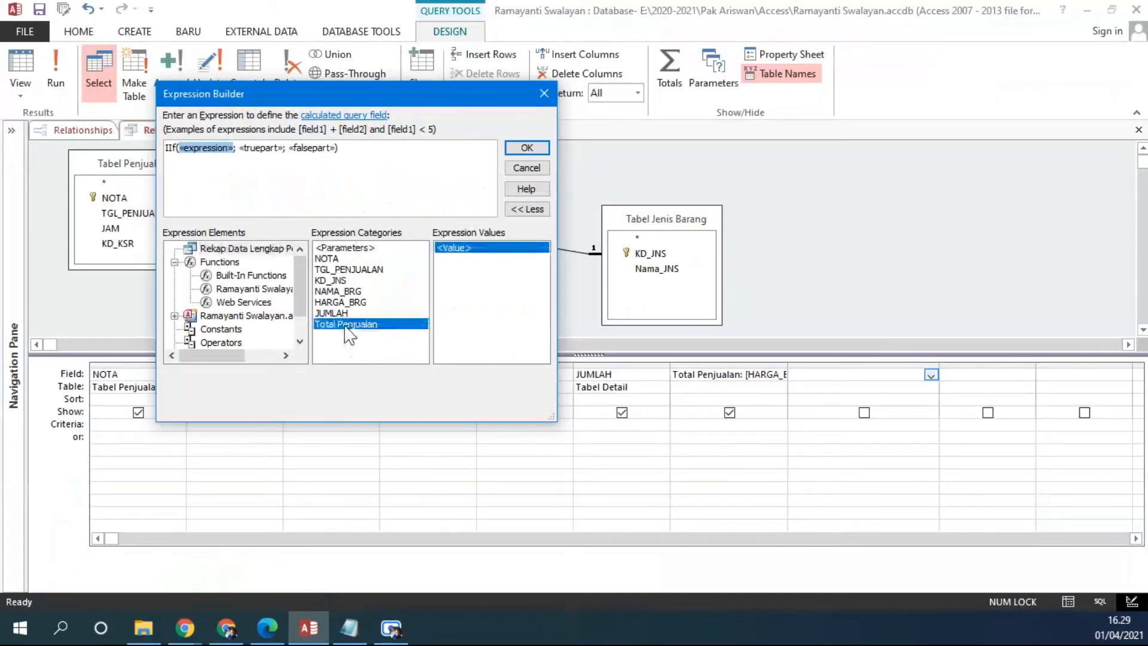
double_click(345, 325)
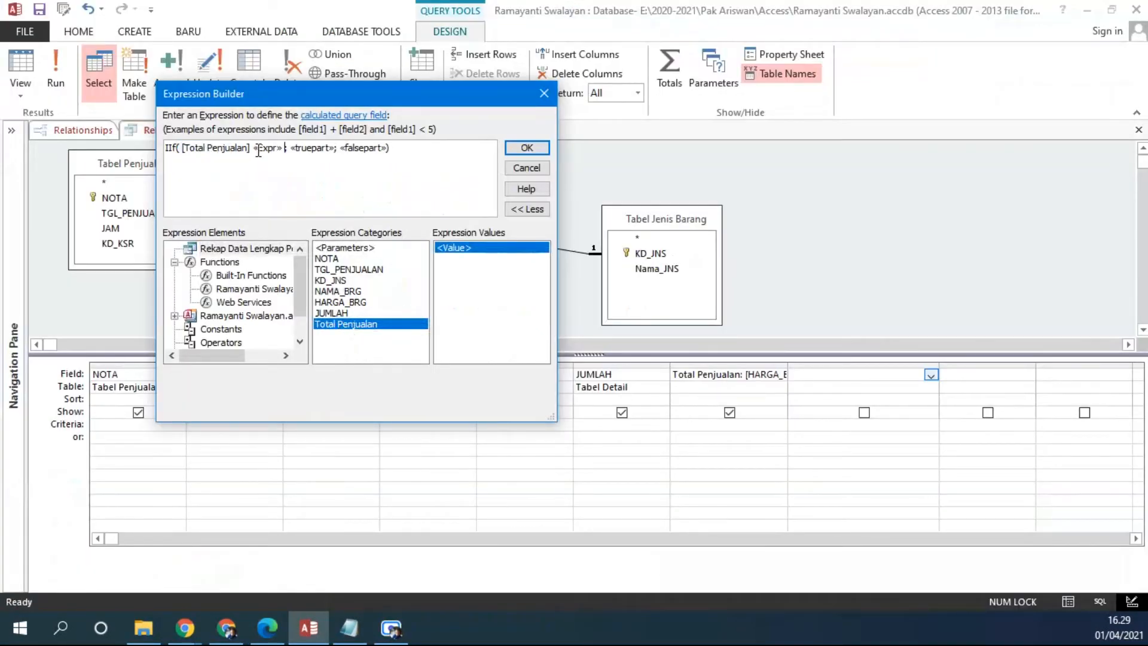
Replace the leftover «Expr» placeholder so the first IIf condition reads [Total Penjualan]< 50000
click(257, 148)
text(<)
text(50)
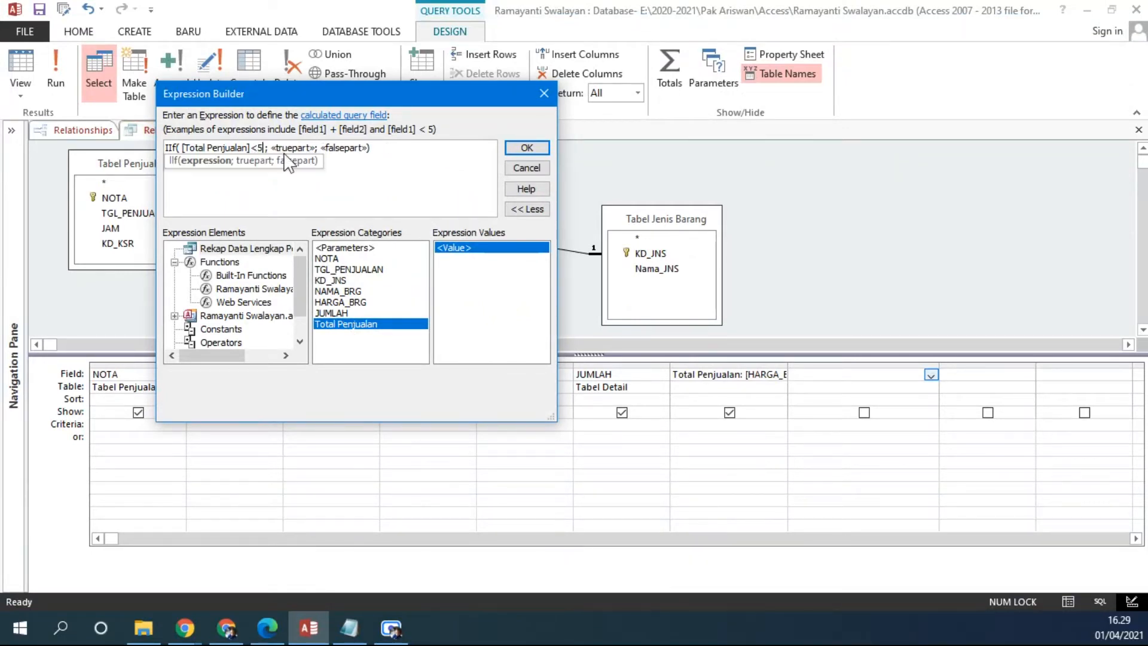
text(000)
click(285, 155)
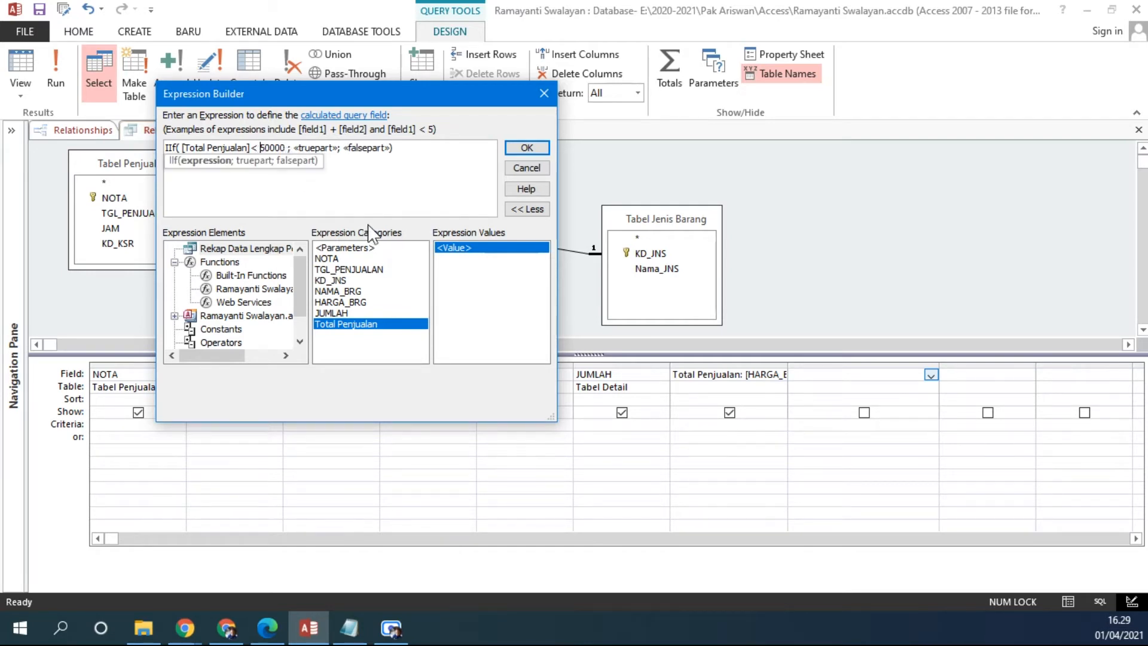
Check the lowest discount tier in the PDF and set the IIf truepart argument to 0
click(301, 149)
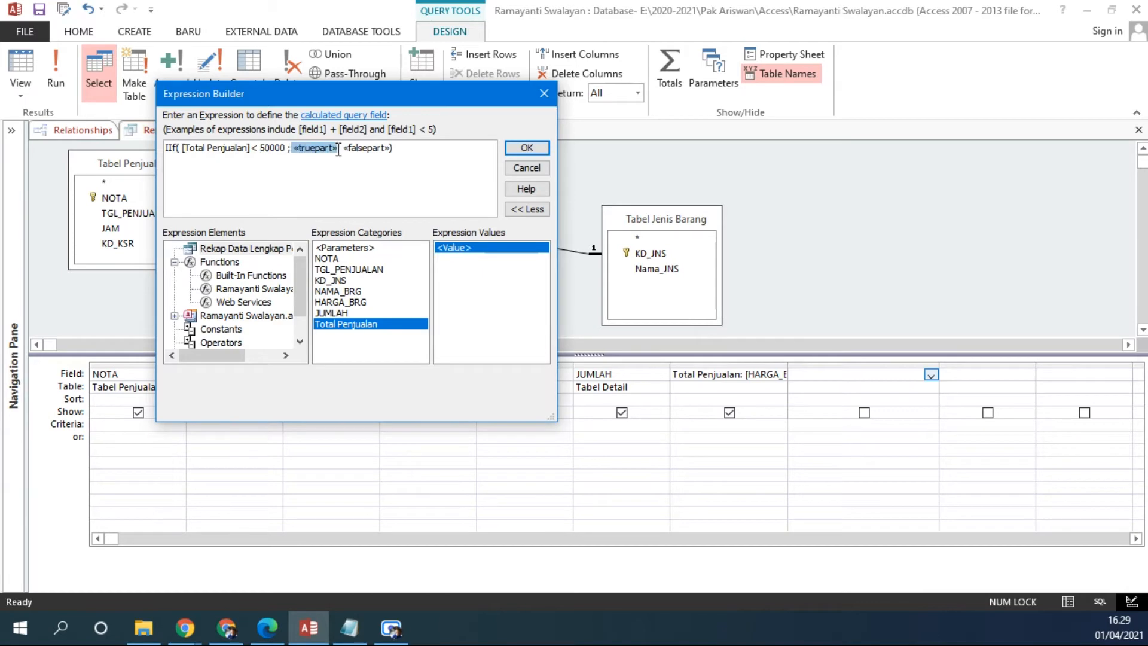
click(267, 628)
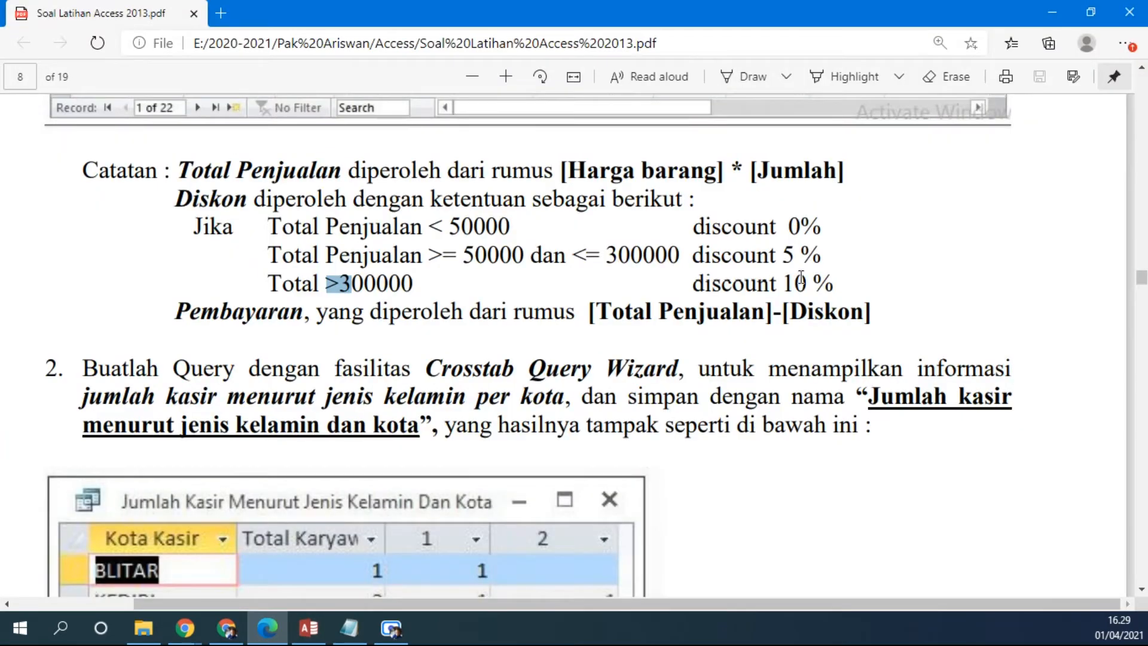
click(308, 628)
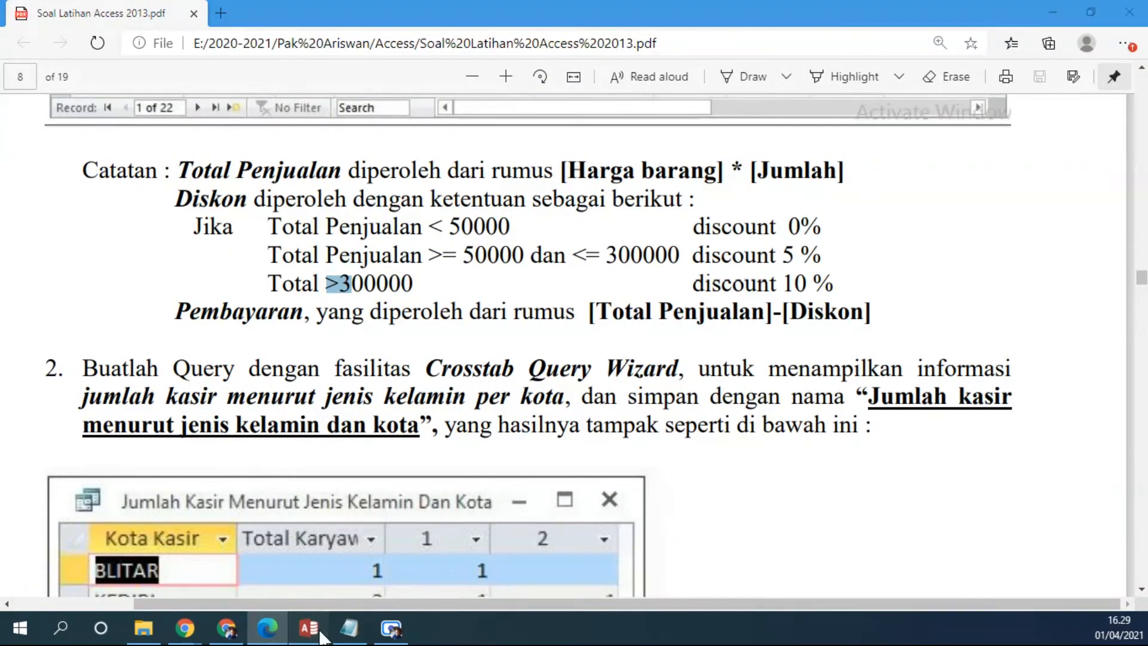
text(0000 ; 0 ; «falsepart»))
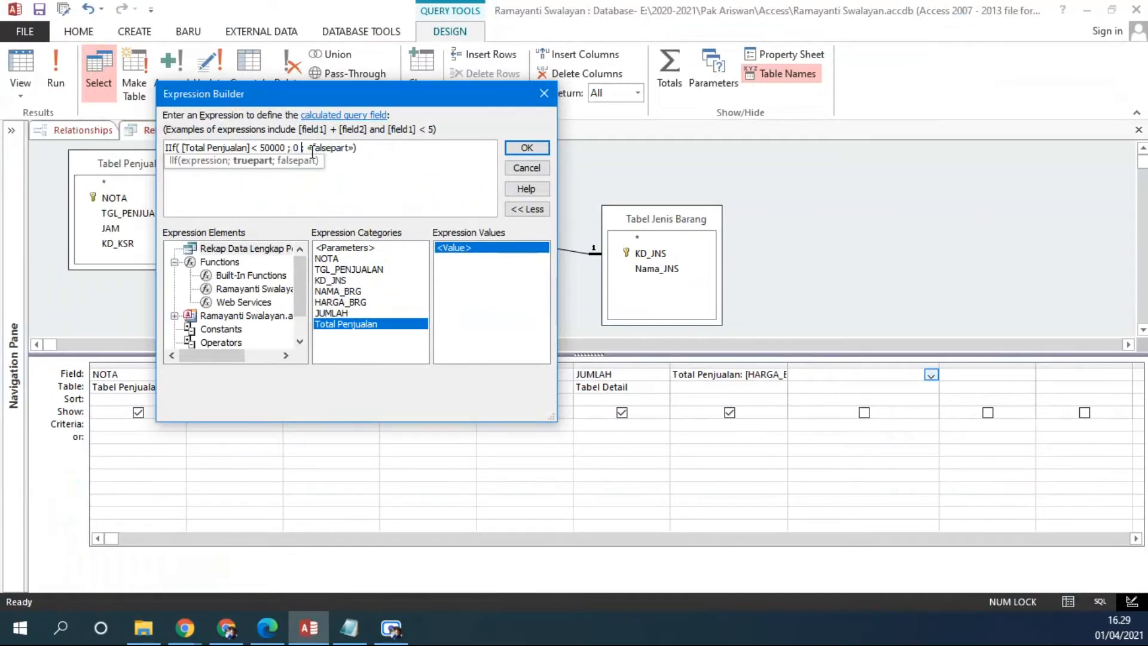
Replace the «falsepart» placeholder with a nested IIF( that starts with the [Total Penjualan] field
drag(308, 147, 364, 146)
key(BackSpace)
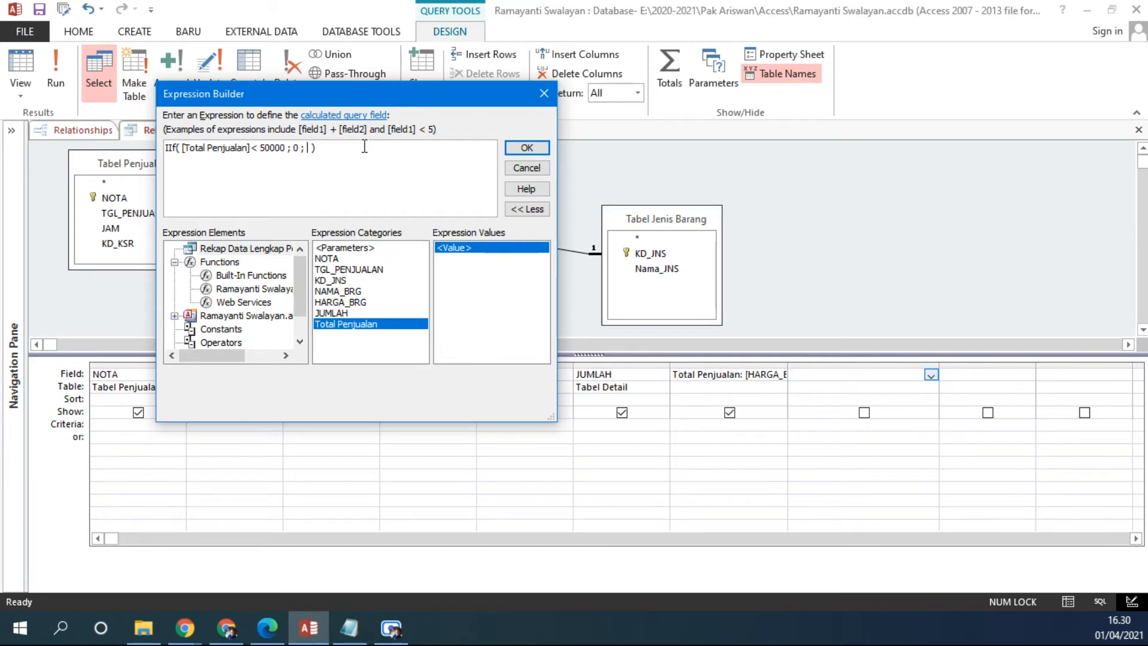
key(Caps_Lock)
text(II)
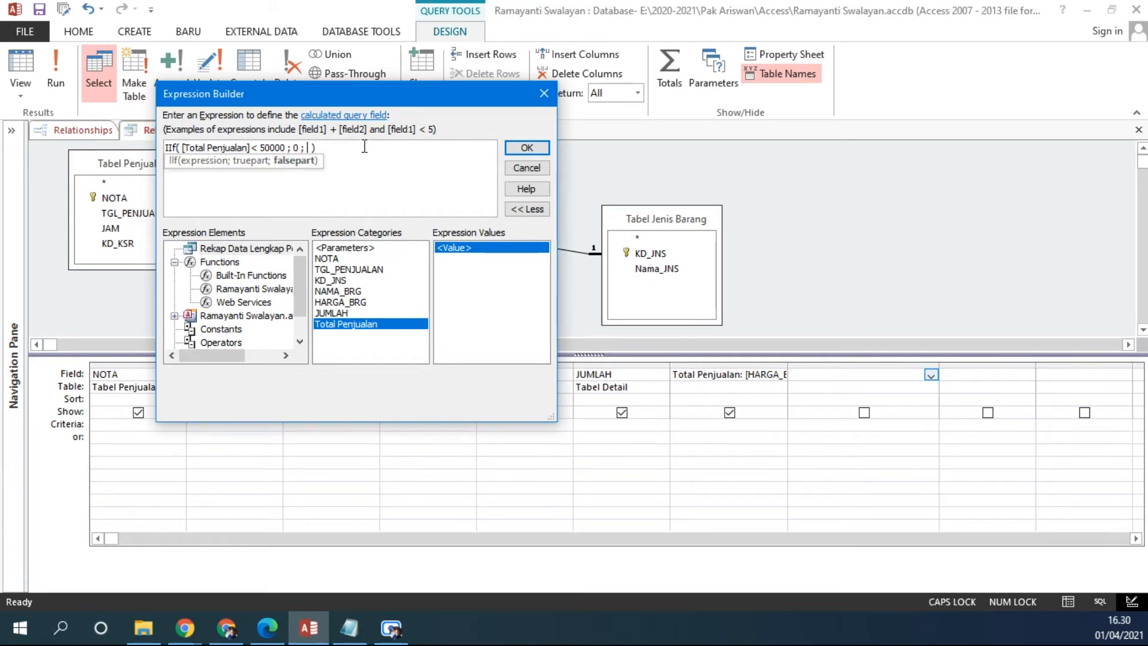
text(F()
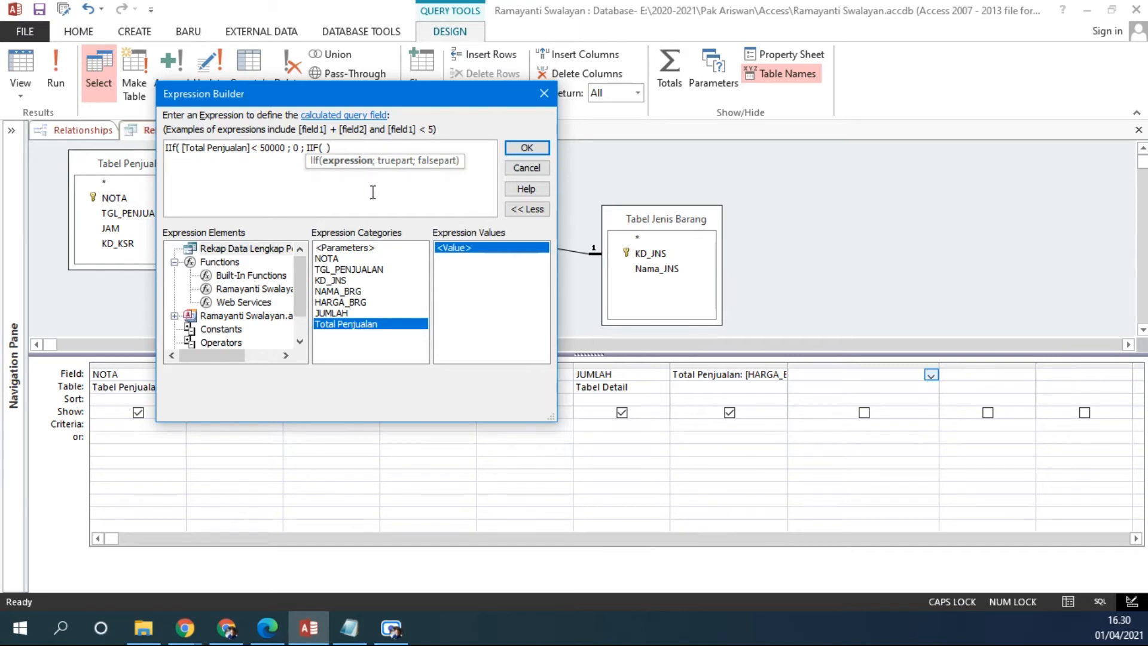
double_click(346, 324)
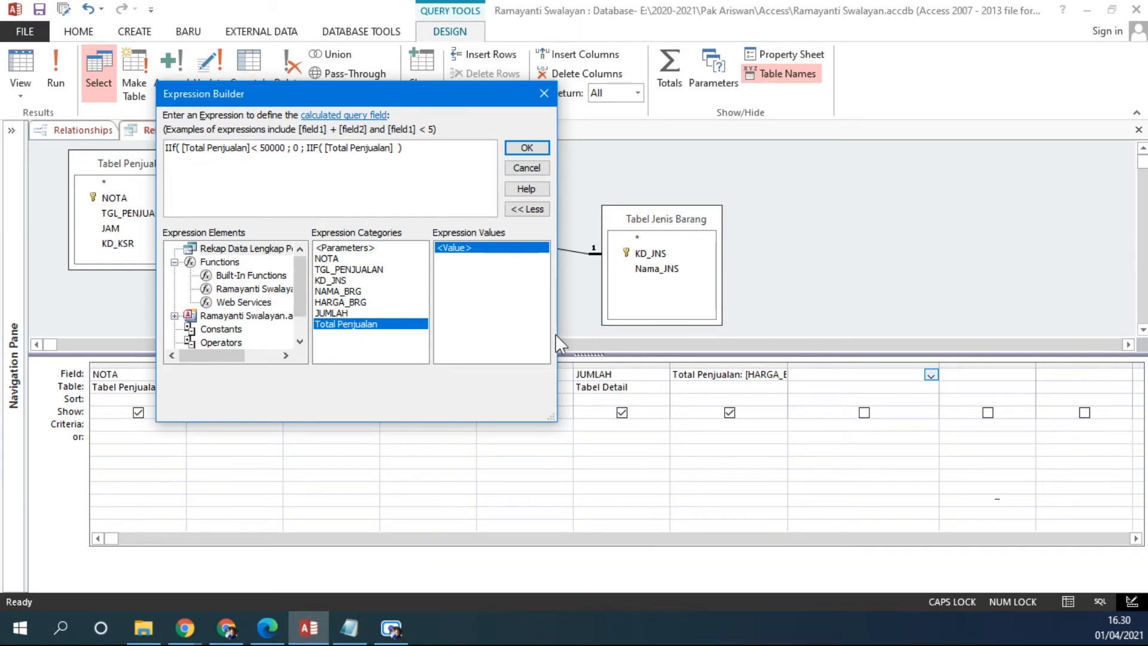
Check the second tier in the PDF, then complete the nested condition with <=300000 and give it the true value 5%
click(267, 628)
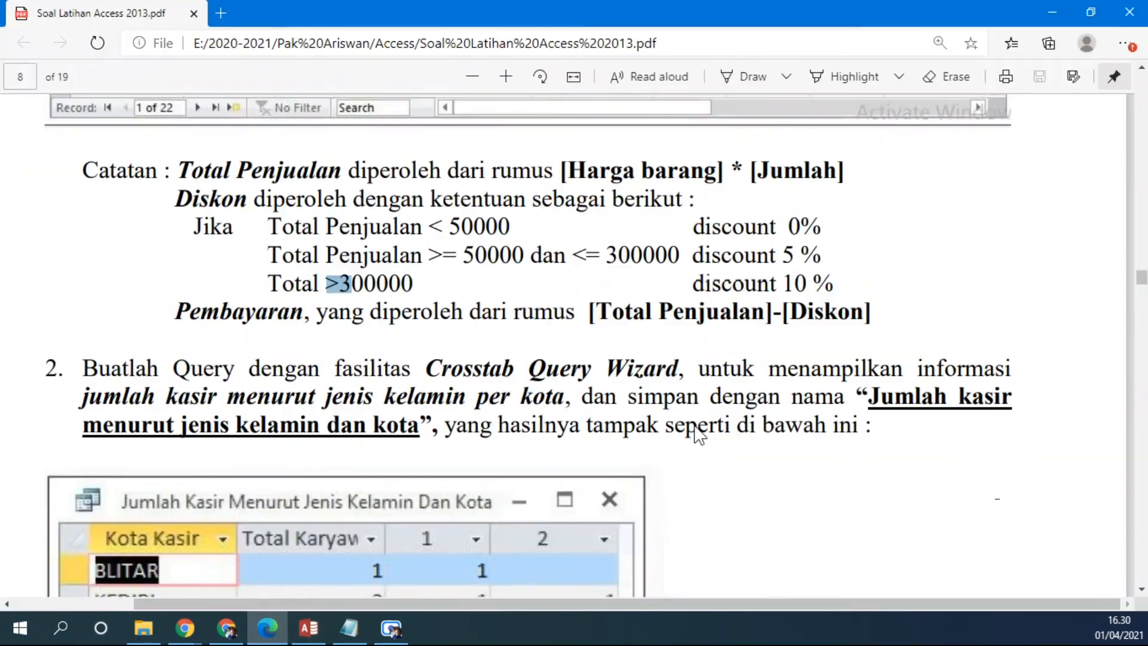
drag(574, 256, 677, 257)
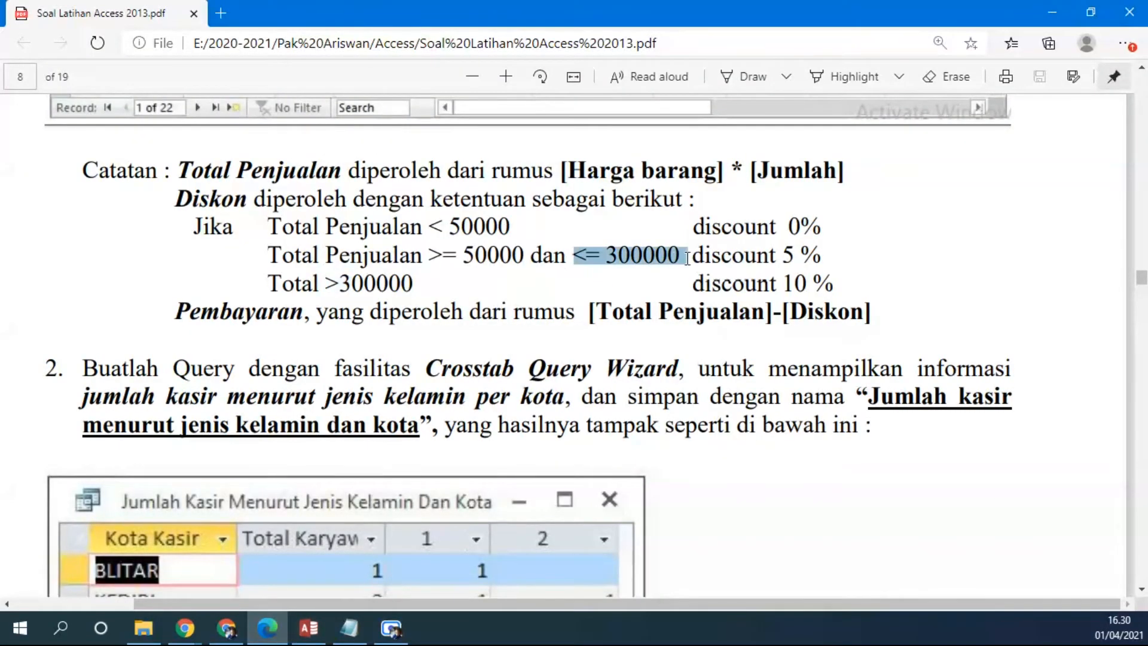
click(323, 628)
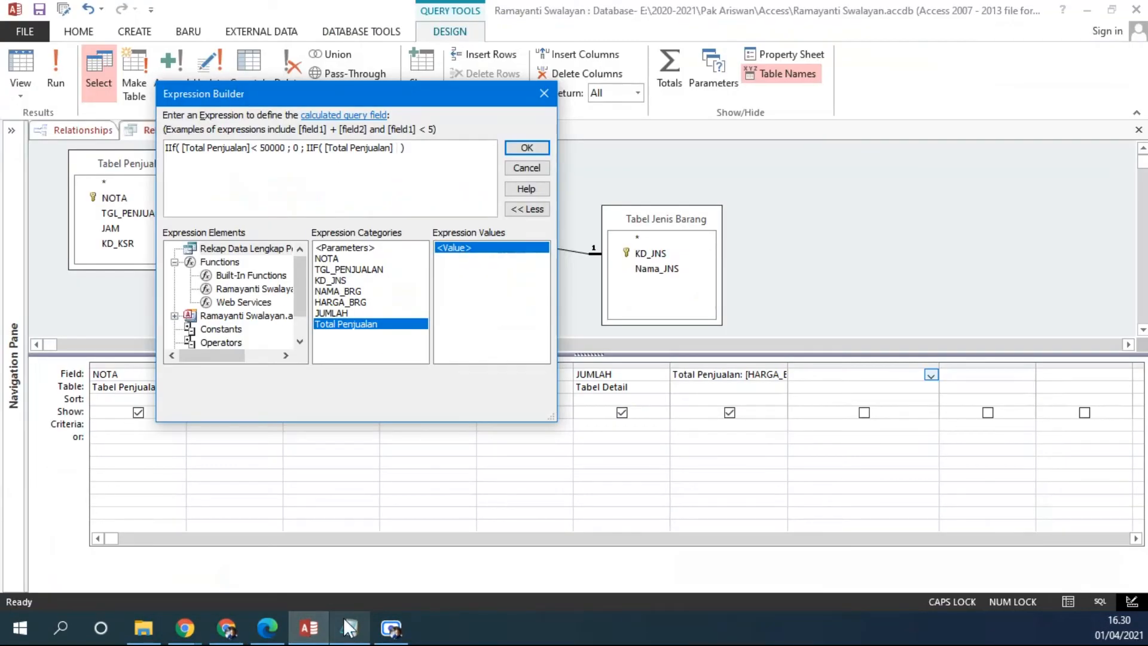
text(<=300000)
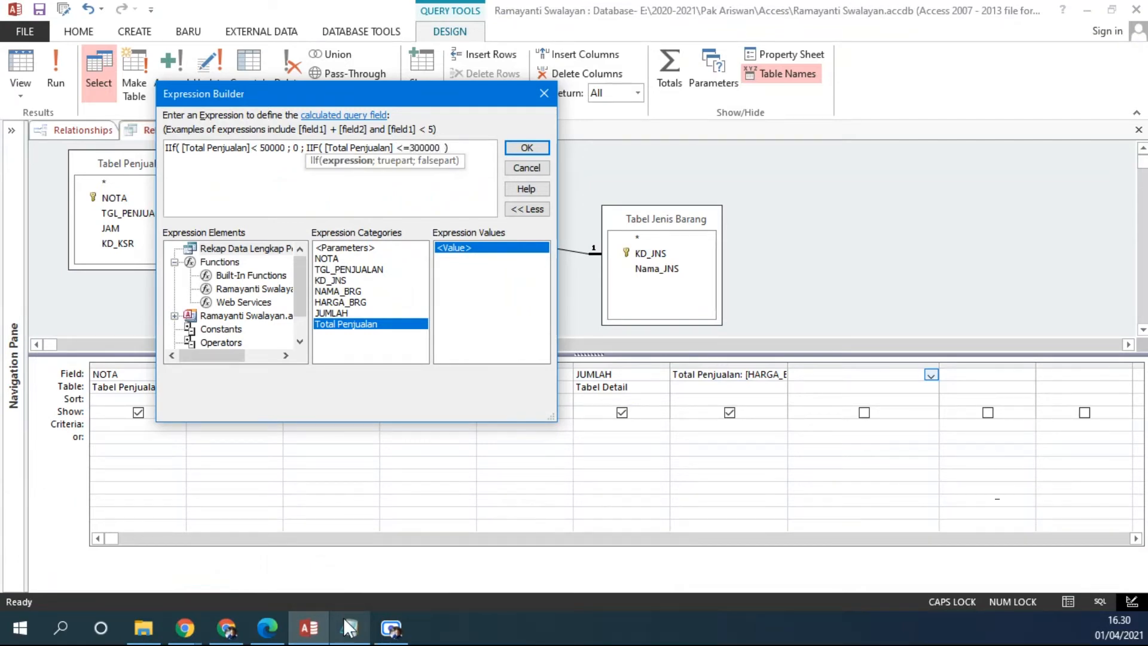
text(; )
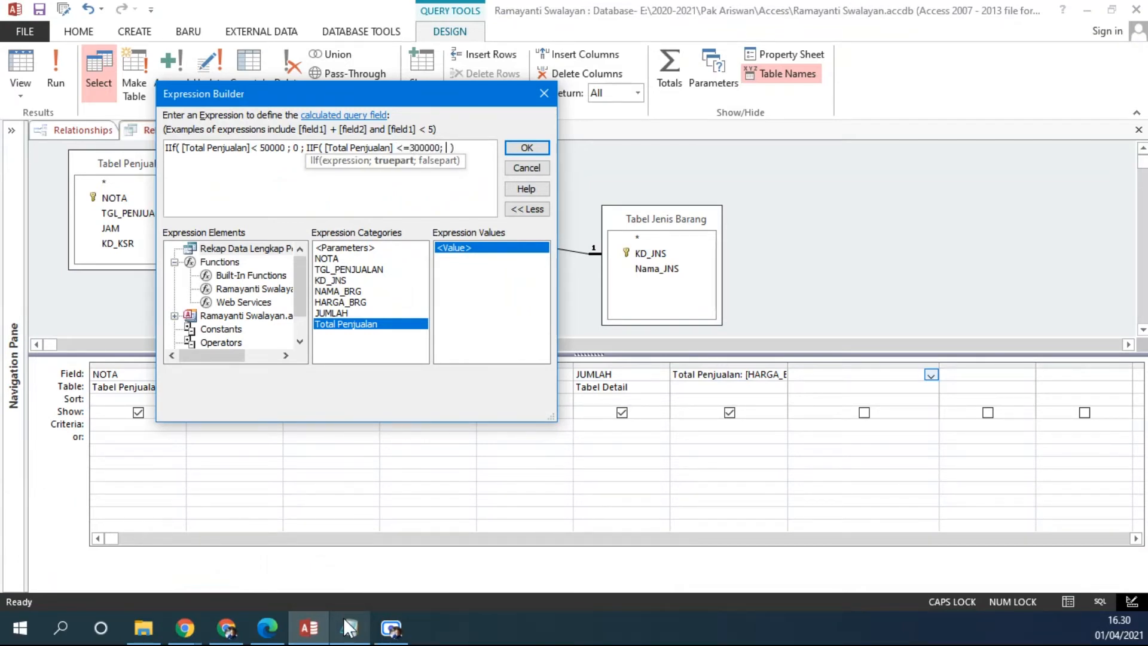
text(5%)
Copy the unfinished nested IIf formula into Notepad, one blank line below the IIf template
drag(479, 149, 135, 150)
key(ctrl+c)
click(351, 625)
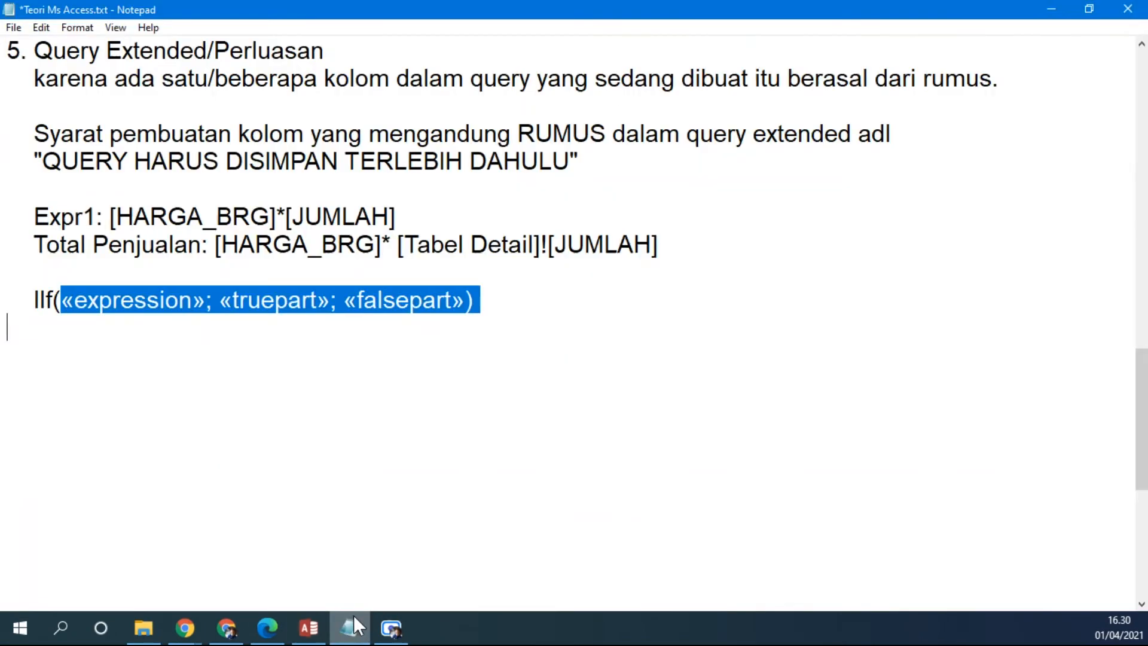
click(212, 334)
key(Return)
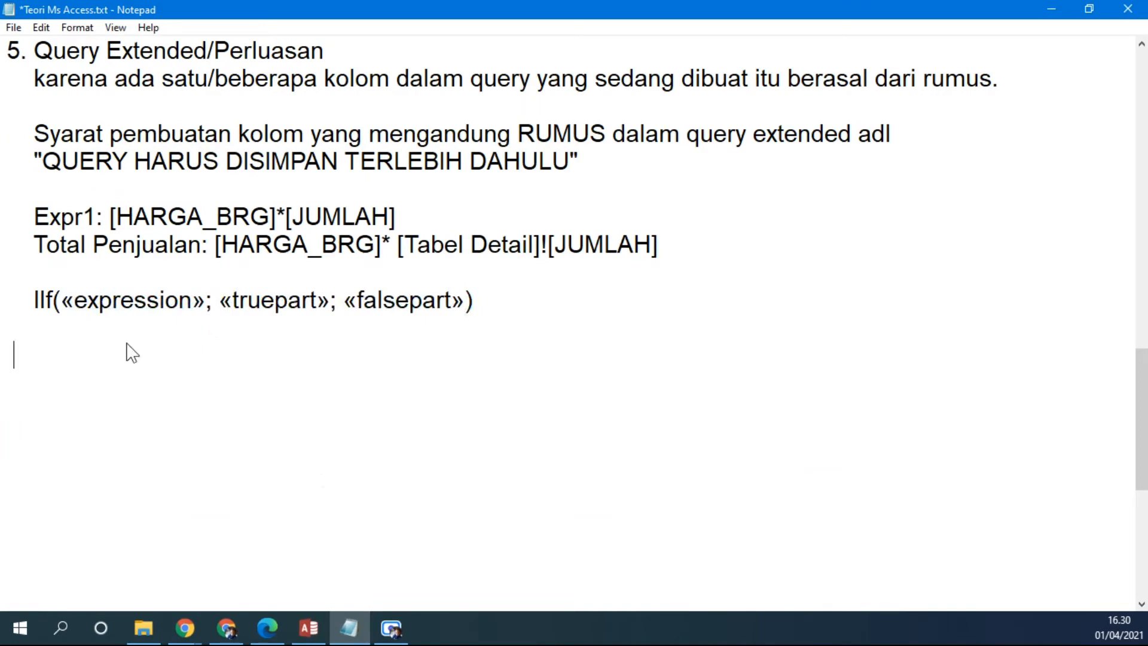
key(ctrl+v)
Rewrite the first function name of the pasted Notepad formula in capitals as IIF
click(752, 358)
key(shift+Right)
key(shift+Right)
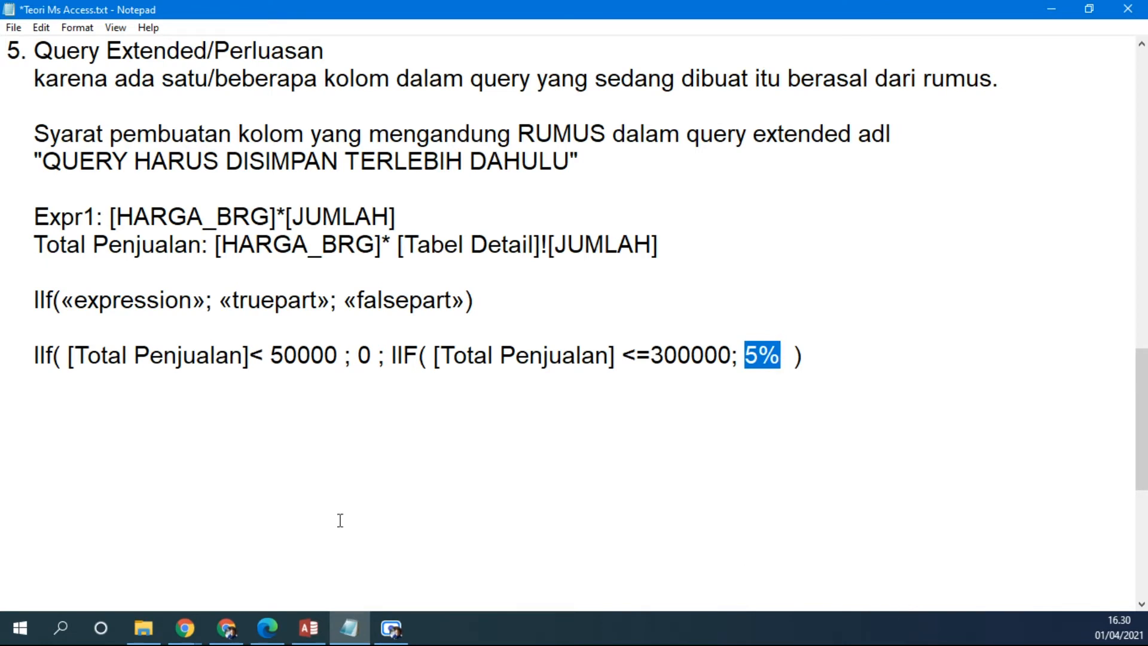
click(52, 359)
key(BackSpace)
key(BackSpace)
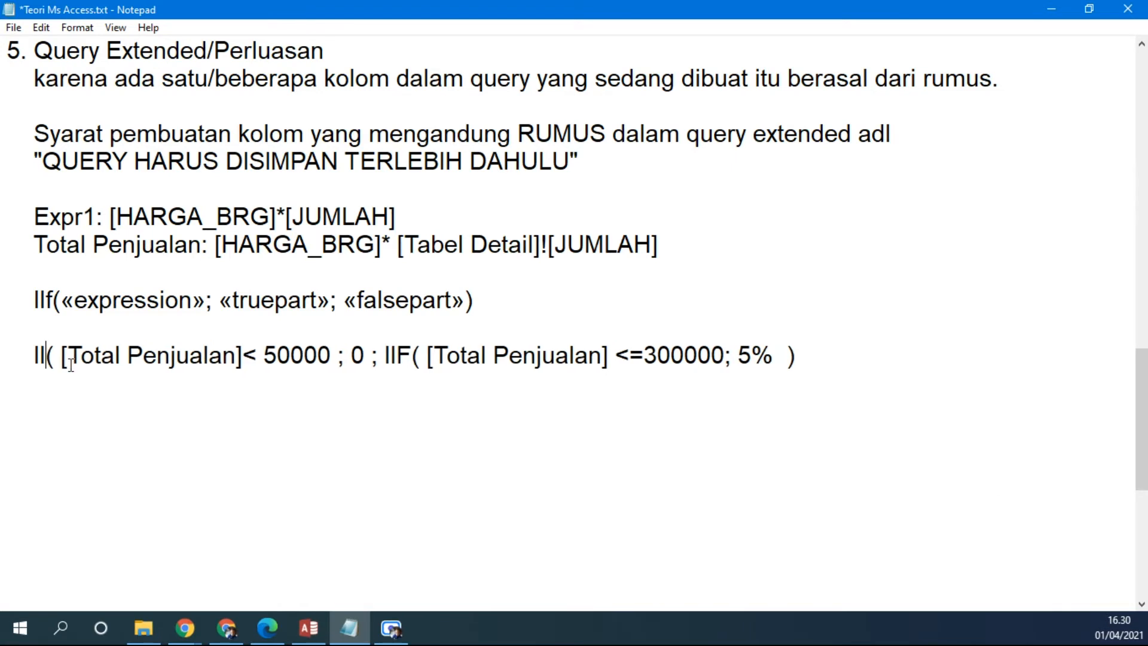
text(i)
key(BackSpace)
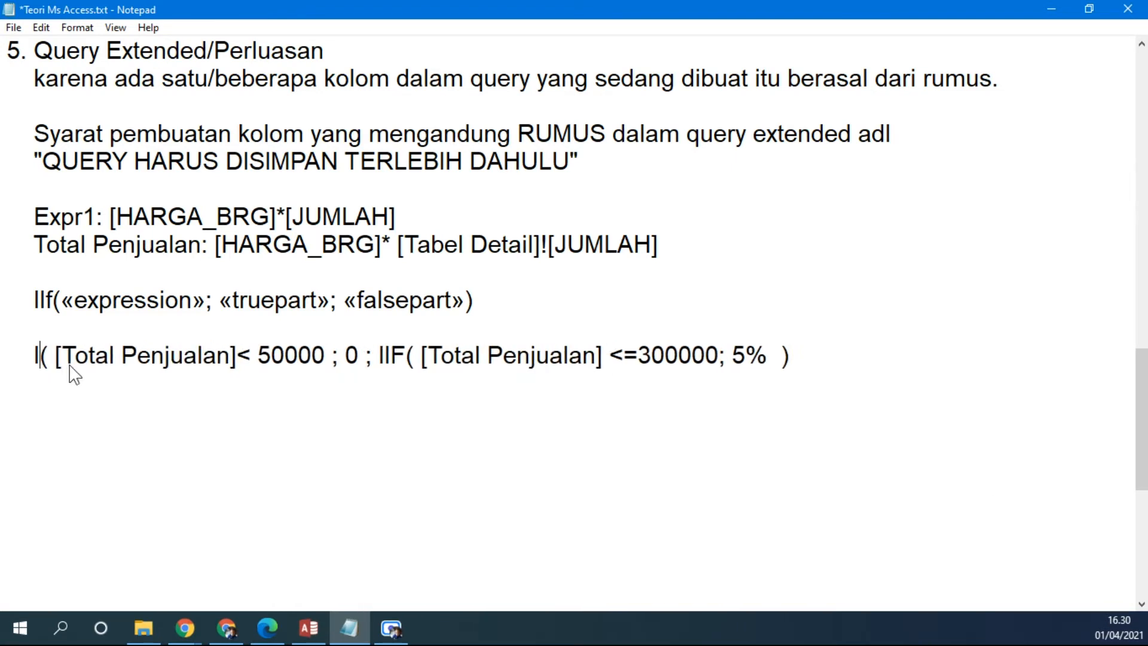
text(IF)
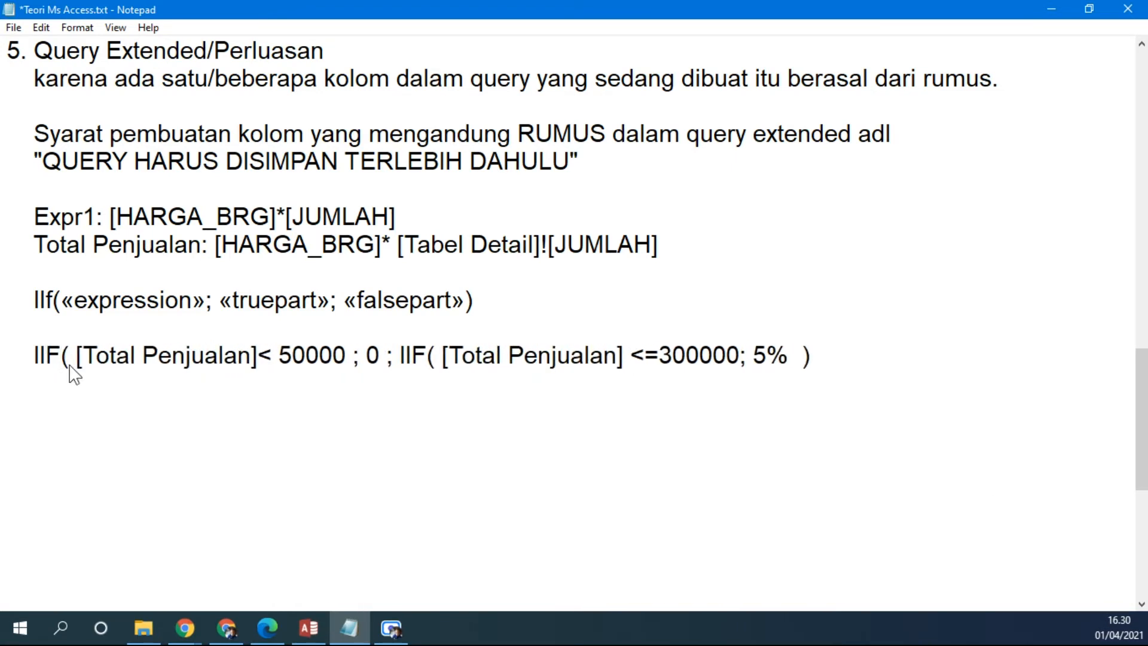
Change the 5% value in the Notepad formula to the fraction 5/100
drag(767, 356, 789, 354)
text(/1)
text(00)
Try the decimal form 0,05 for the discount in the Notepad formula and change it back to 5/100
key(BackSpace)
key(BackSpace)
key(BackSpace)
key(BackSpace)
key(BackSpace)
text(0,05)
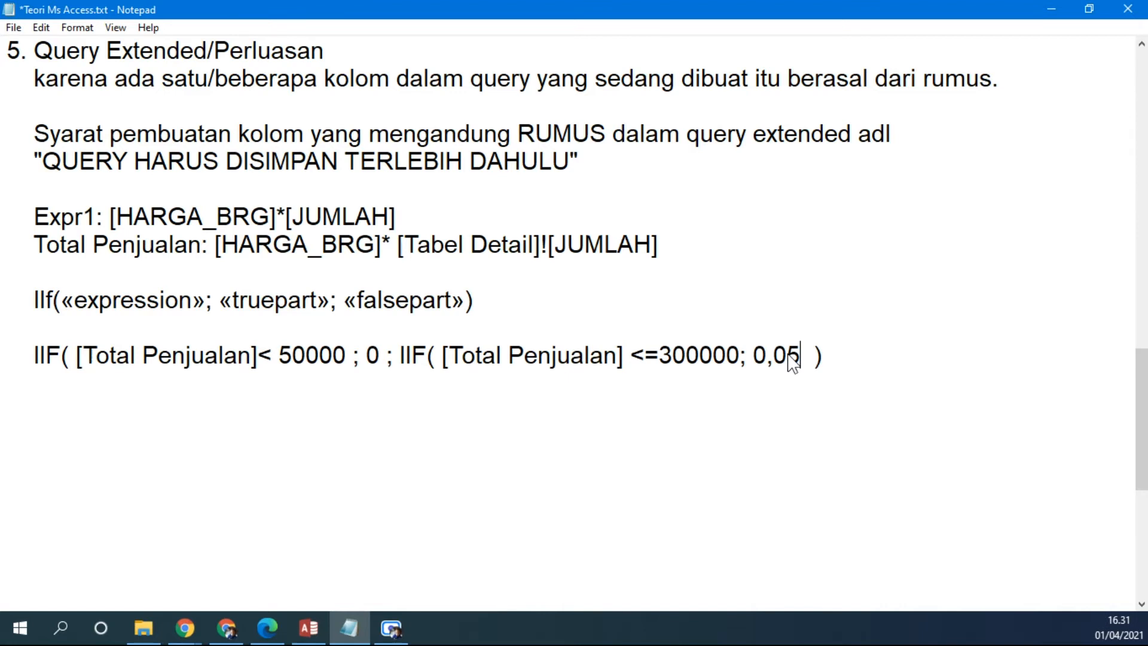
key(shift+Left)
key(shift+Left)
key(shift+Left)
key(shift+Left)
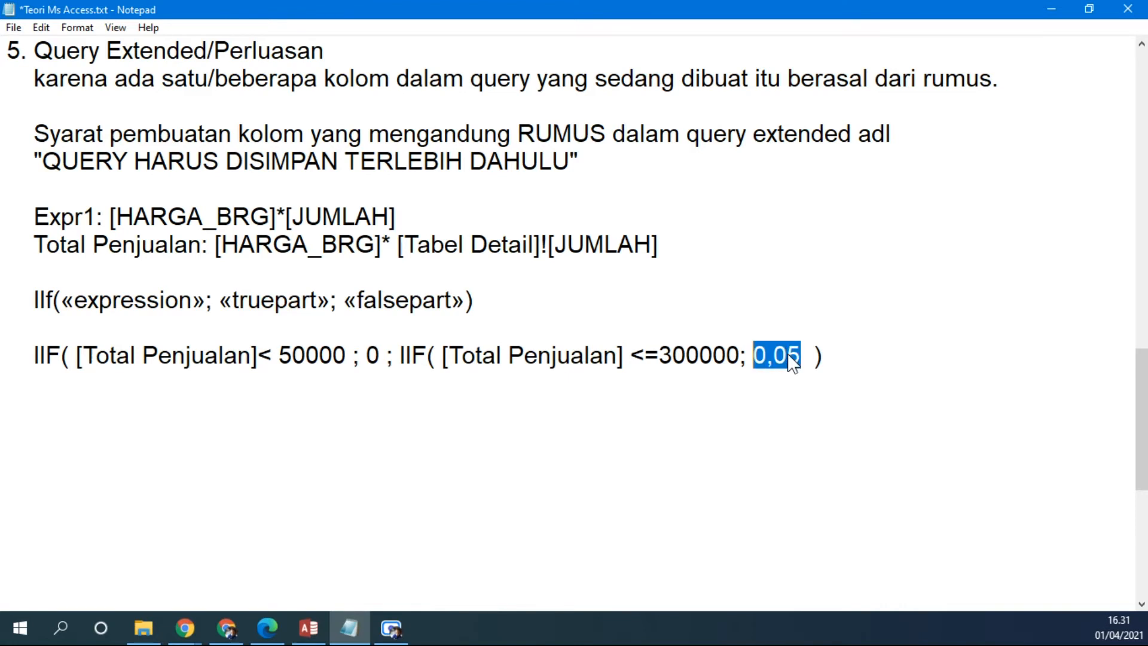
key(Delete)
text(5/100)
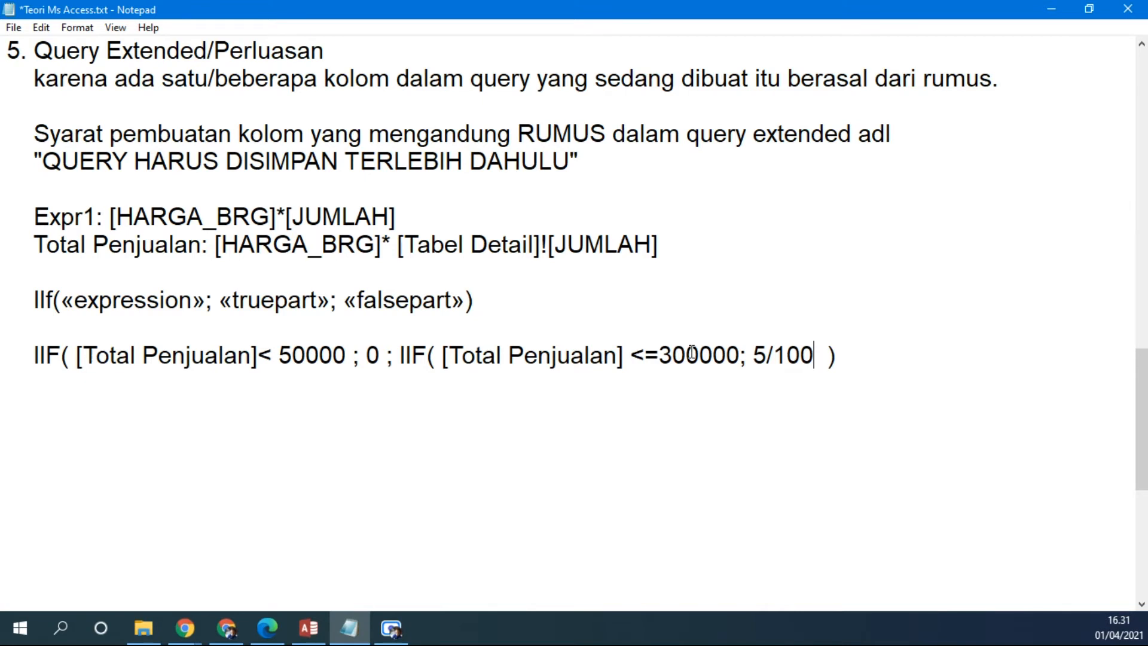
Add ; 10/100 after 5/100 as the false value of the nested IIF in the Notepad formula
drag(659, 355, 742, 354)
drag(626, 354, 814, 355)
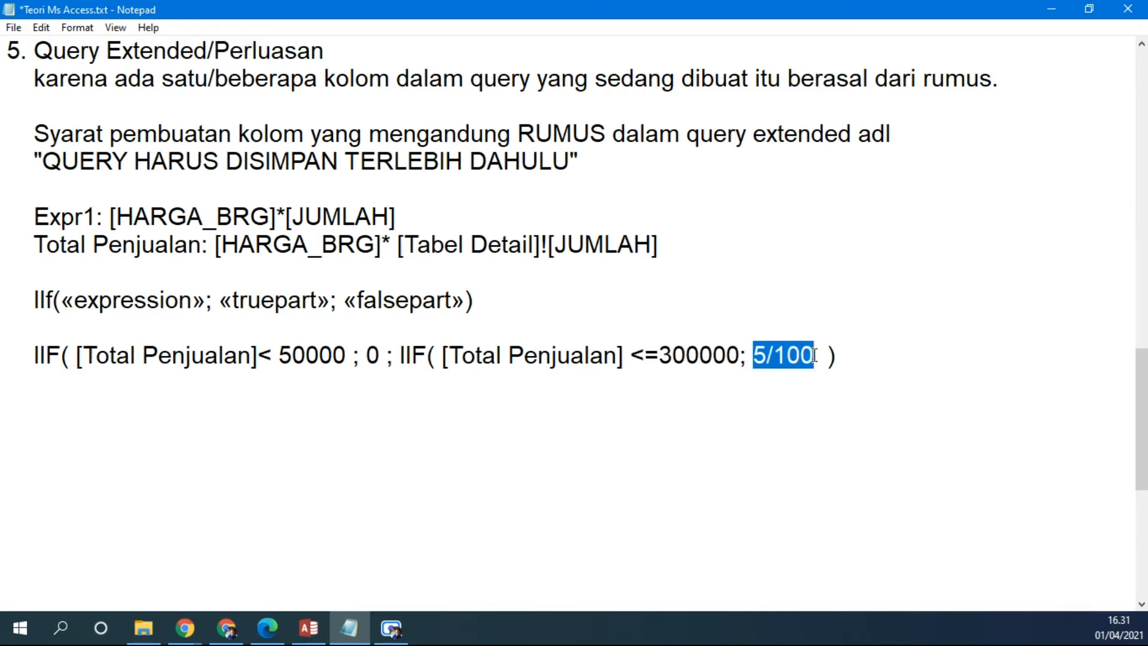
click(821, 358)
key(Left)
text(; 10/100)
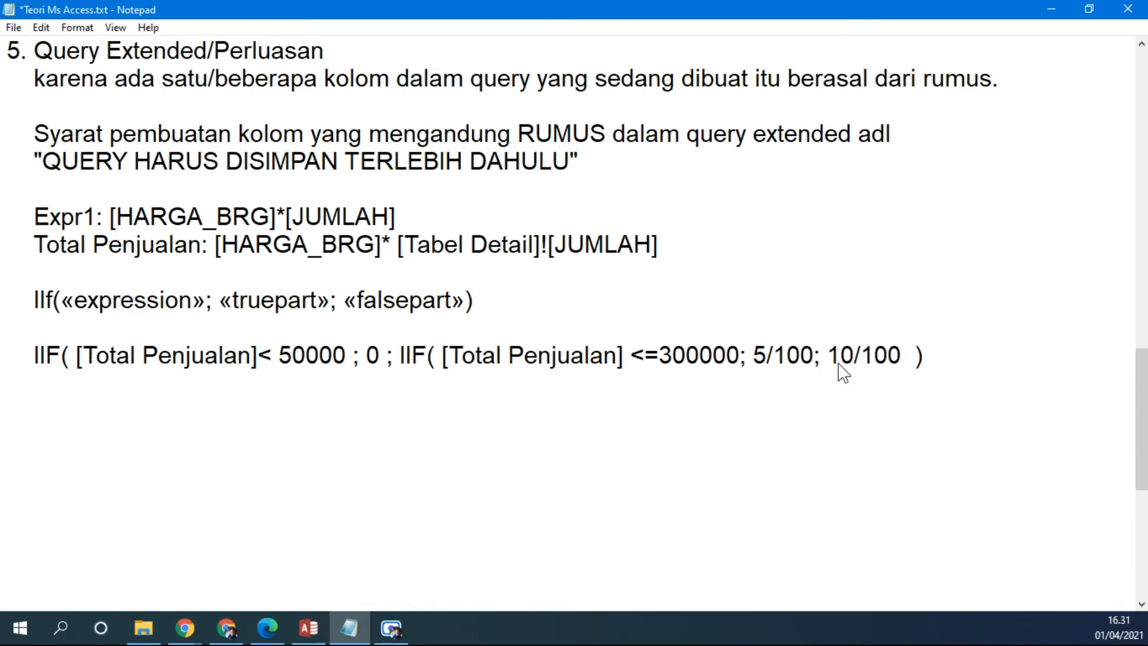
Add a second closing parenthesis to the Notepad formula so that both IIF functions are closed
drag(28, 355, 78, 357)
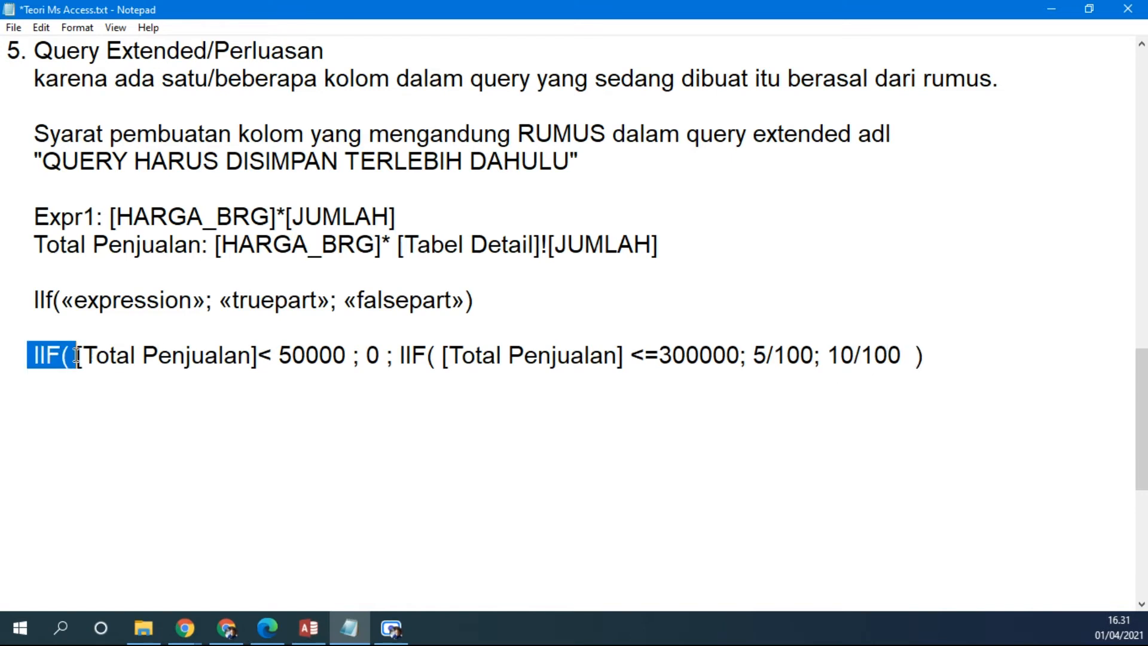
drag(400, 355, 436, 354)
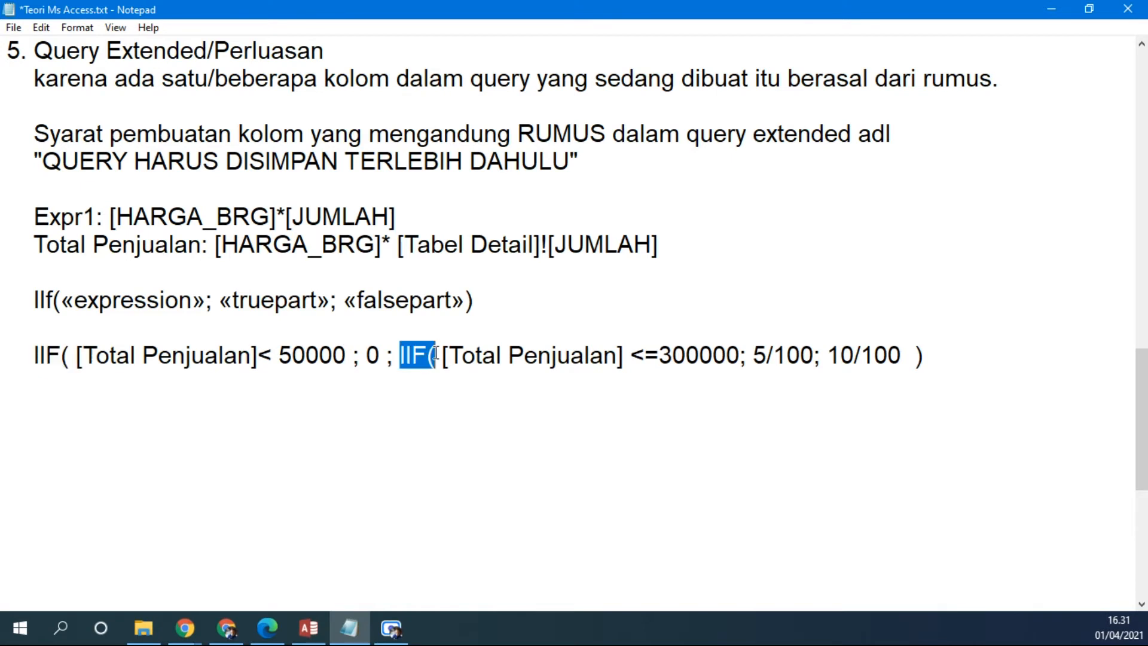
click(942, 358)
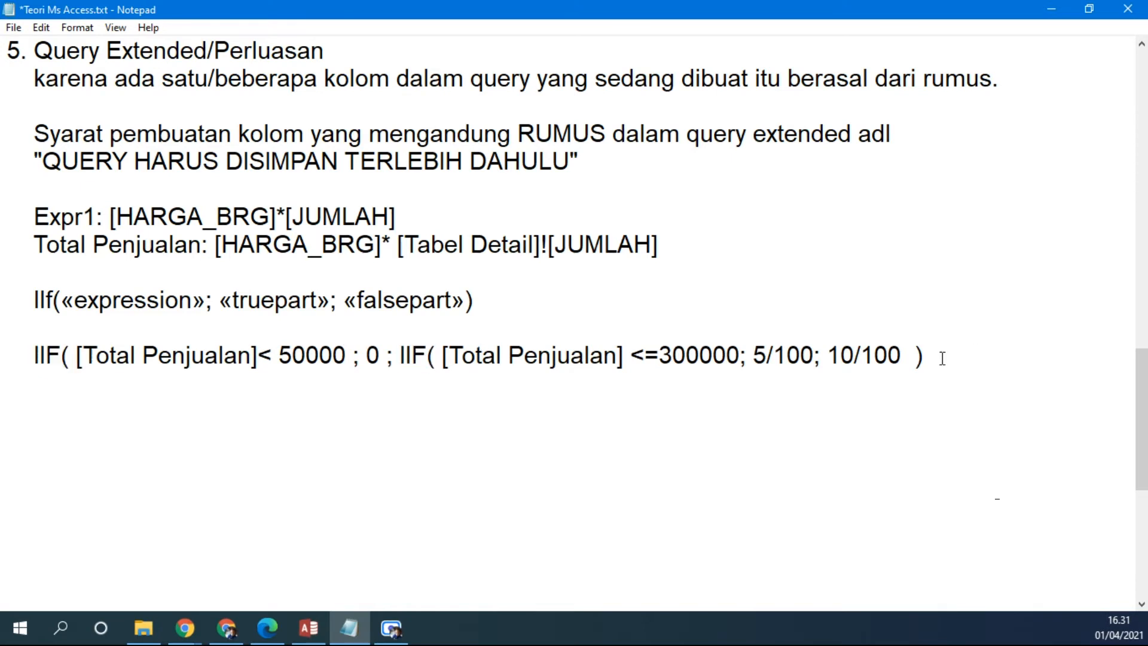
key(Left)
key(Left)
text())
key(Left)
Append * [Total Penjualan] after the closing parentheses of the Notepad formula, copying the field name from the first condition
drag(30, 357, 977, 354)
click(646, 390)
double_click(370, 355)
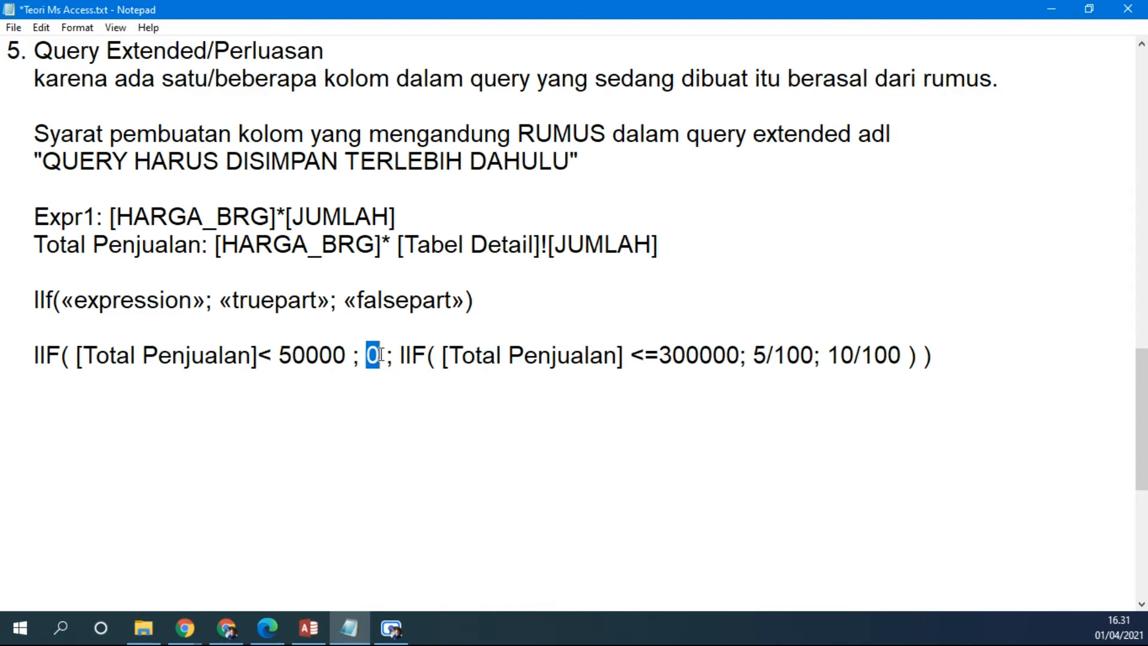
drag(755, 356, 901, 352)
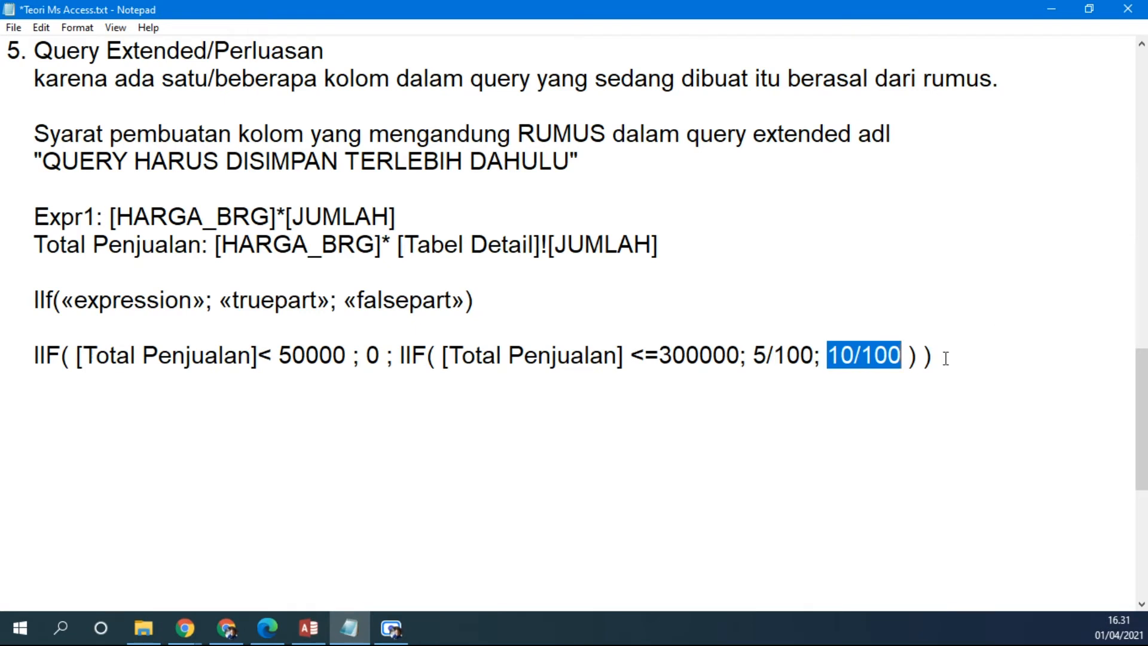
click(996, 366)
text(*)
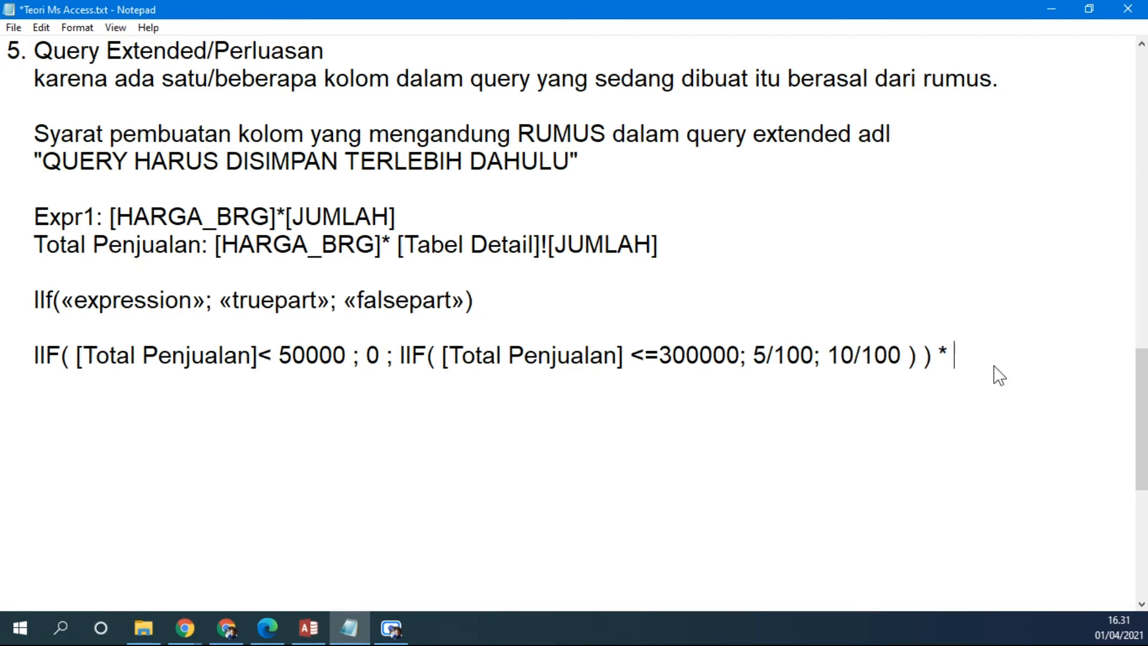
drag(77, 356, 260, 354)
key(ctrl+c)
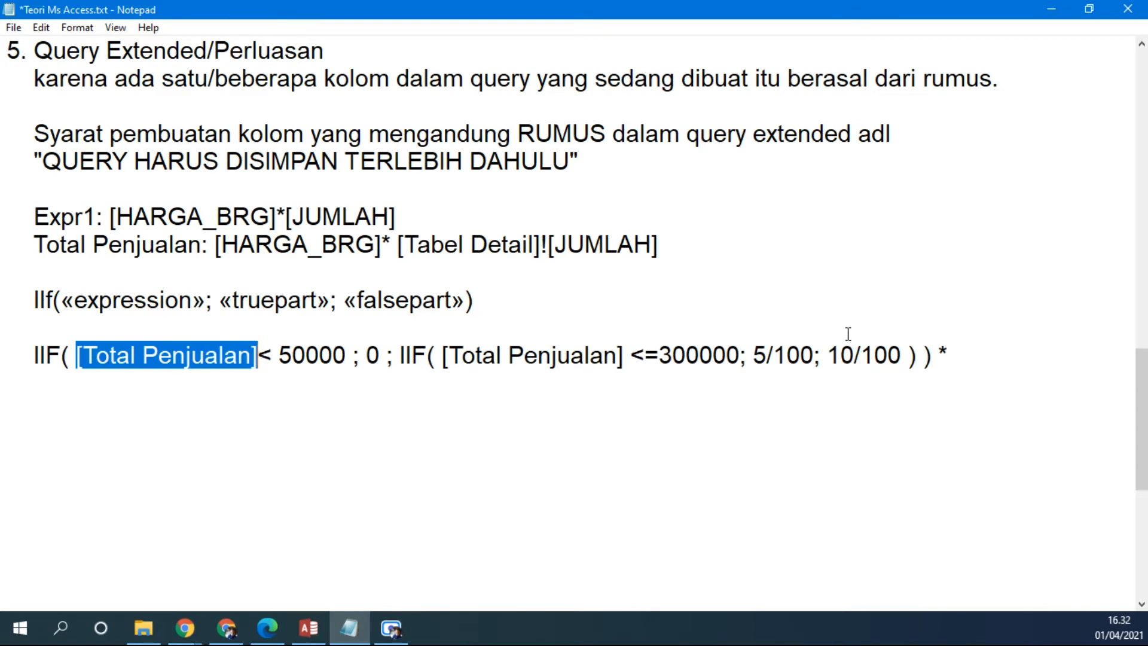
click(975, 354)
key(ctrl+v)
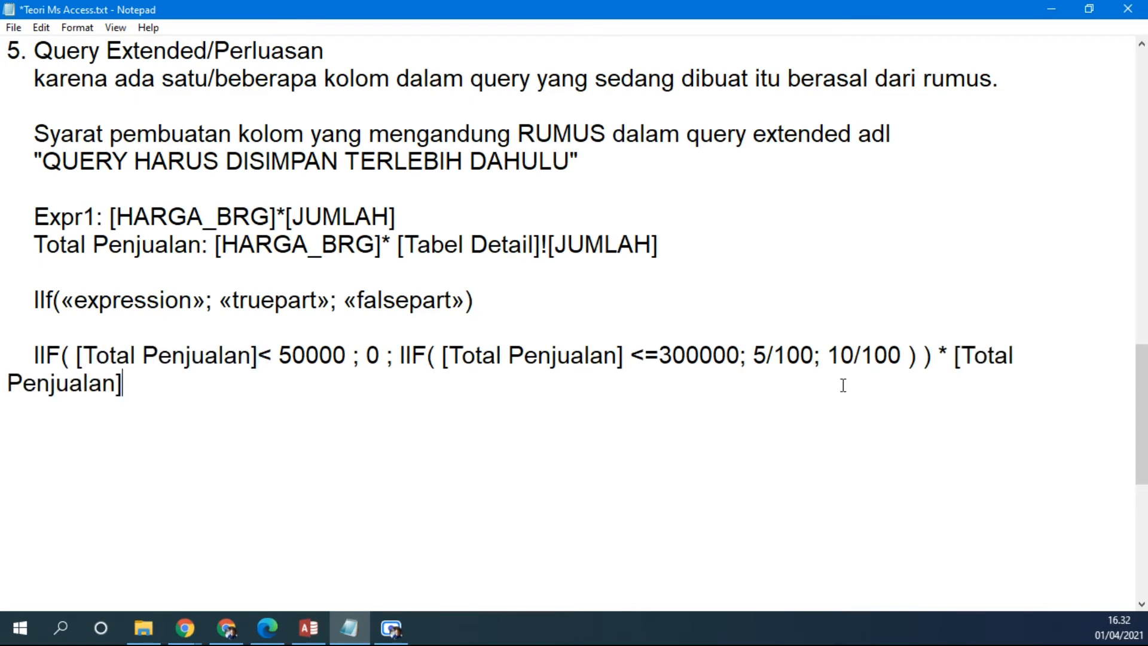
Check the nested IIF functions, the separators, the discount fractions and the closing parentheses of the Notepad formula
scroll(428, 408, down, 2)
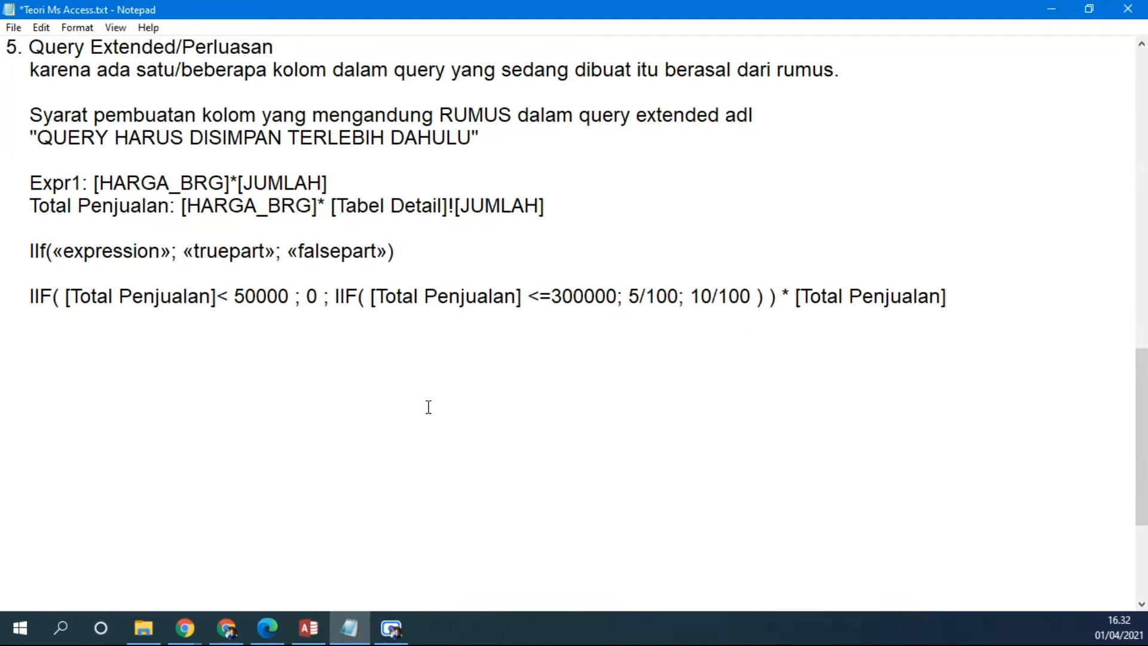
scroll(428, 407, up, 1)
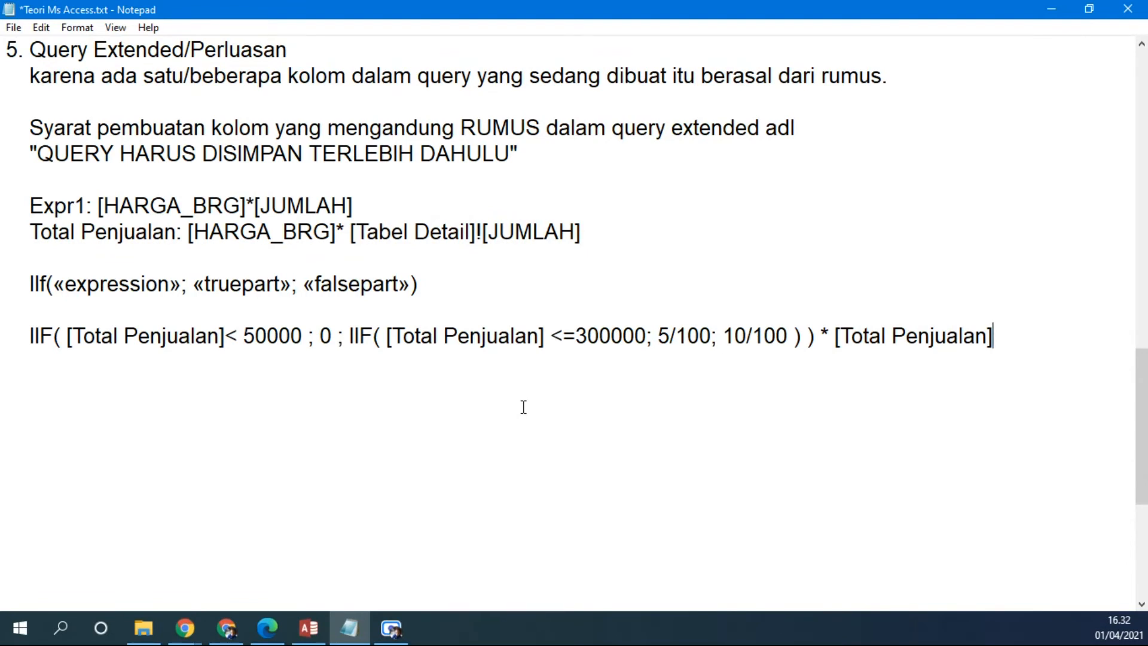
click(36, 336)
drag(36, 336, 28, 338)
click(182, 373)
drag(337, 336, 345, 336)
click(650, 338)
drag(648, 338, 719, 337)
click(807, 338)
Replace the expression in the Access Expression Builder with the full Notepad formula, including * [Total Penjualan], and accept it
drag(1017, 341, 27, 327)
click(311, 622)
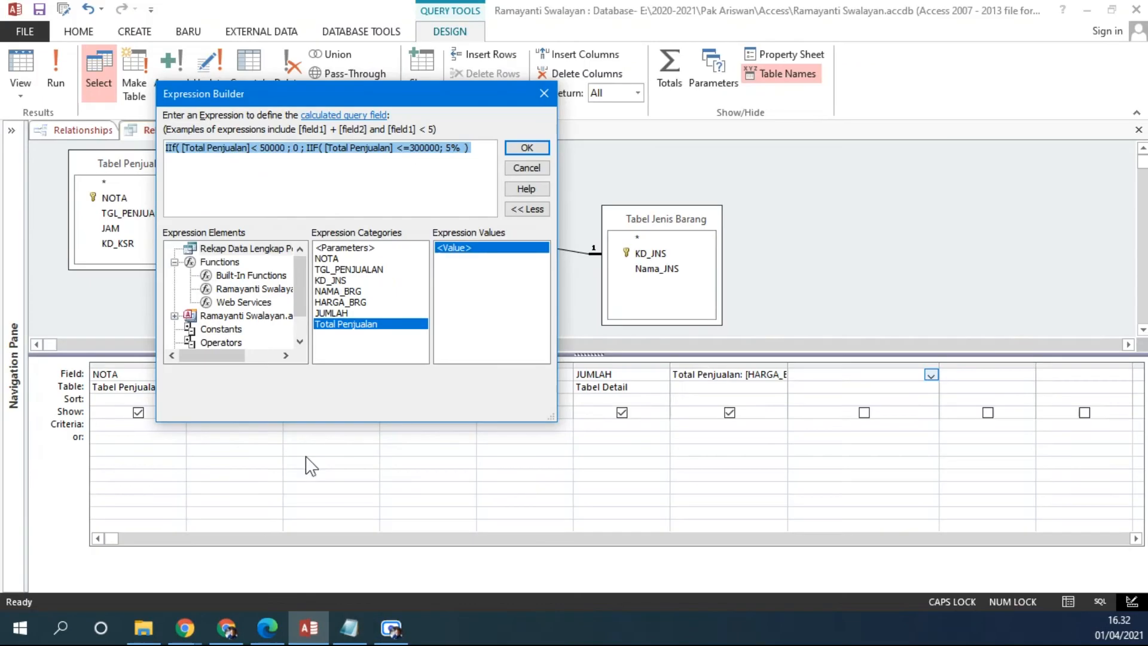
drag(486, 151, 147, 157)
key(ctrl+v)
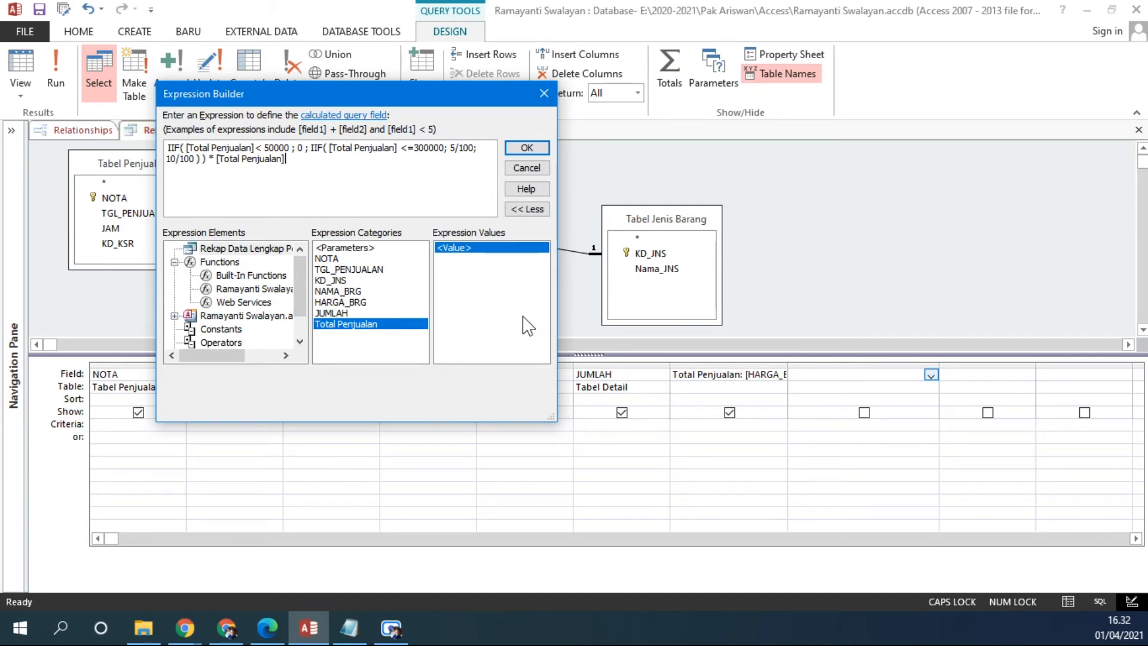
click(543, 144)
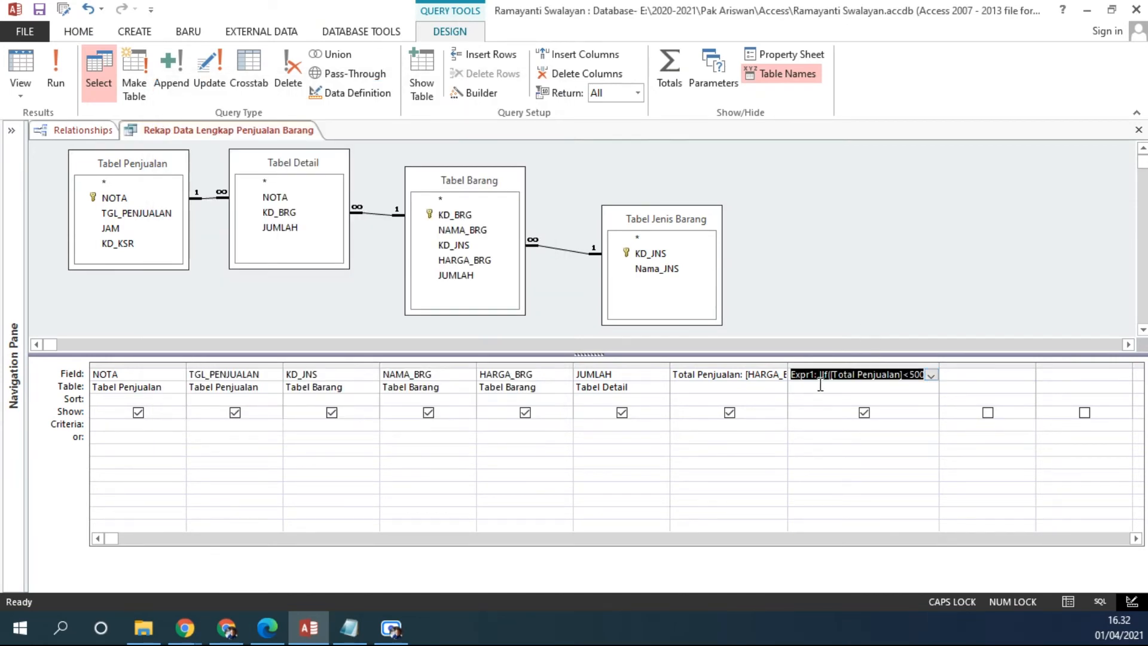
Run the query to review the discount amounts, and widen the Expr1 column in the design grid
click(56, 60)
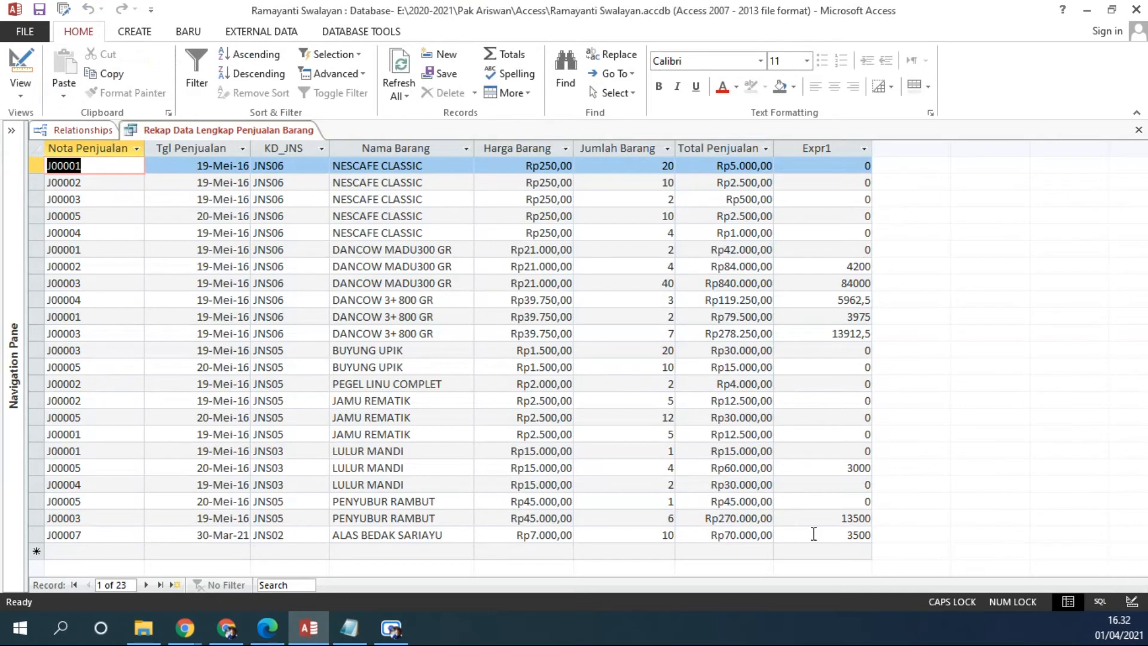
click(20, 66)
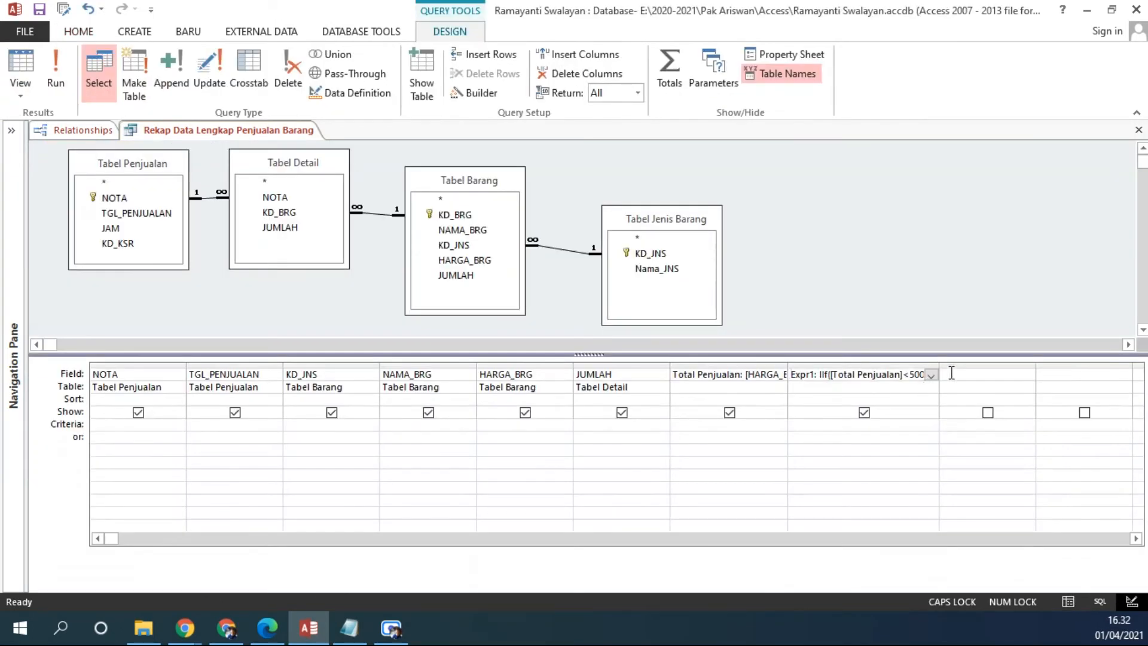
drag(939, 365, 1101, 366)
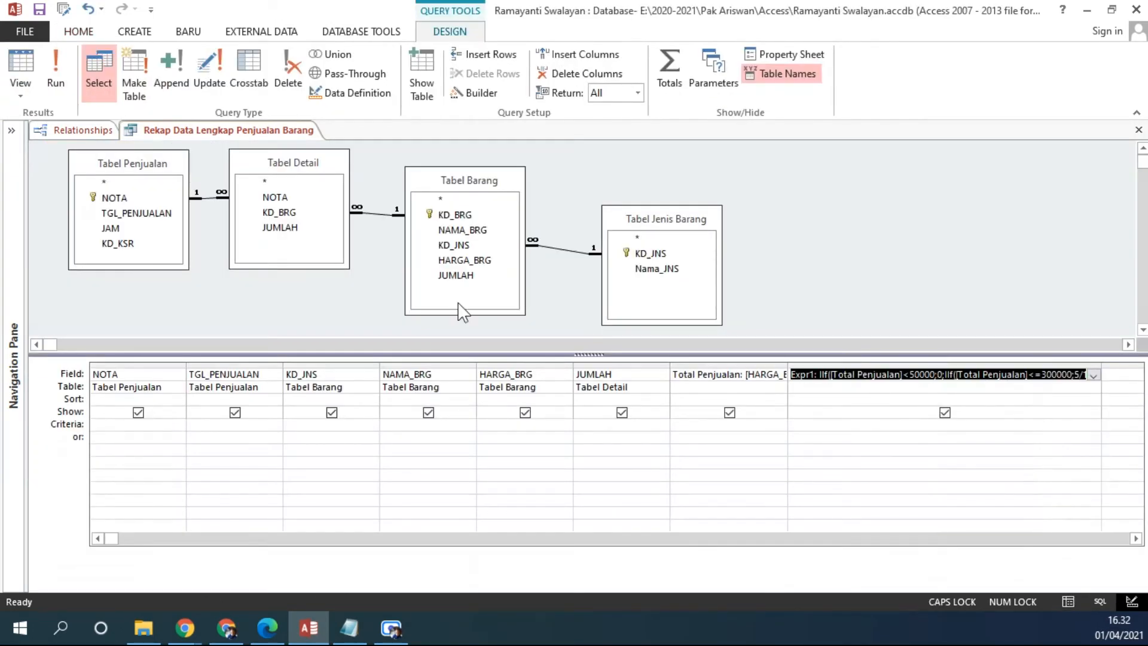
Try the Expr1 expression with only the nested IIF part copied from Notepad, without * [Total Penjualan]
click(350, 628)
click(816, 337)
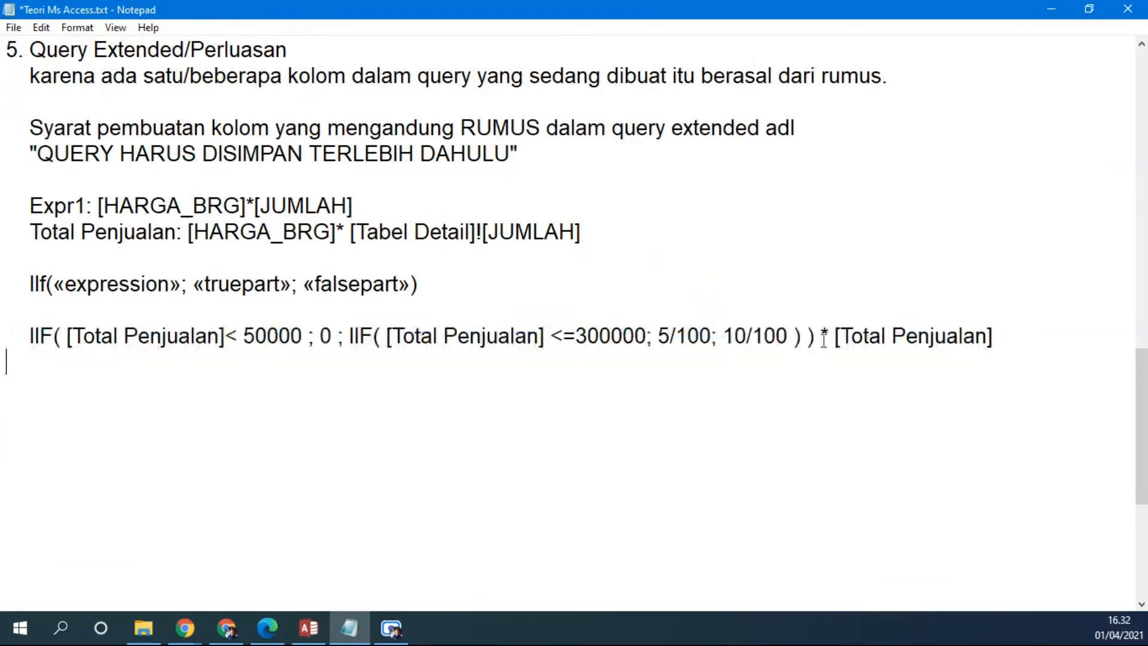
drag(817, 338, 6, 335)
key(ctrl+c)
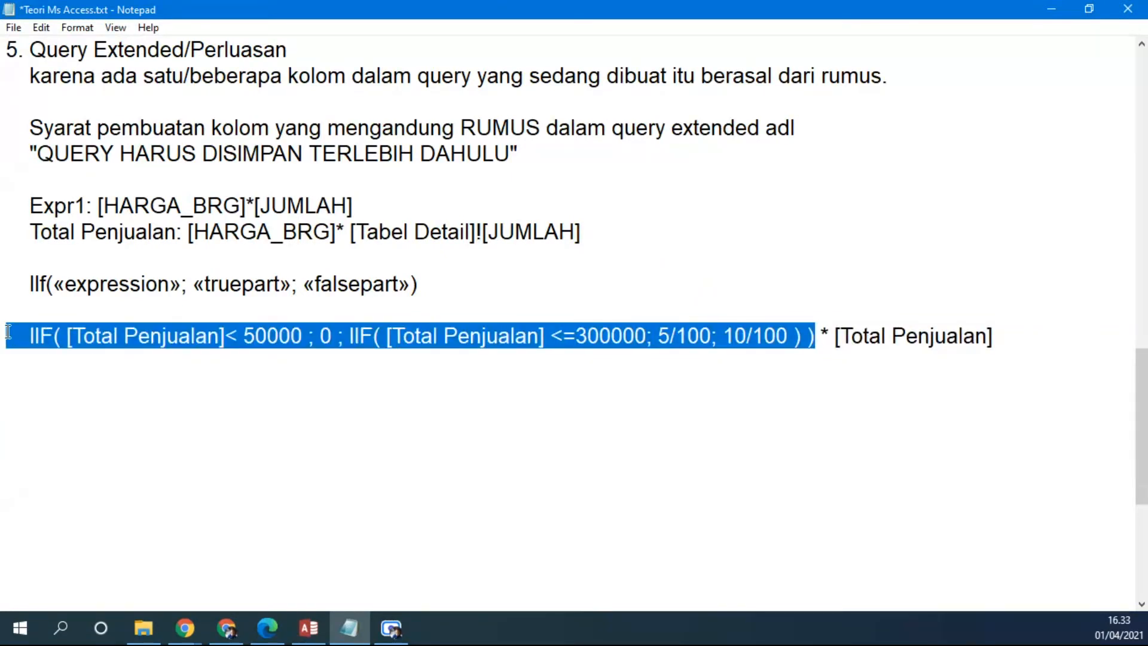
click(309, 628)
right_click(819, 375)
click(862, 485)
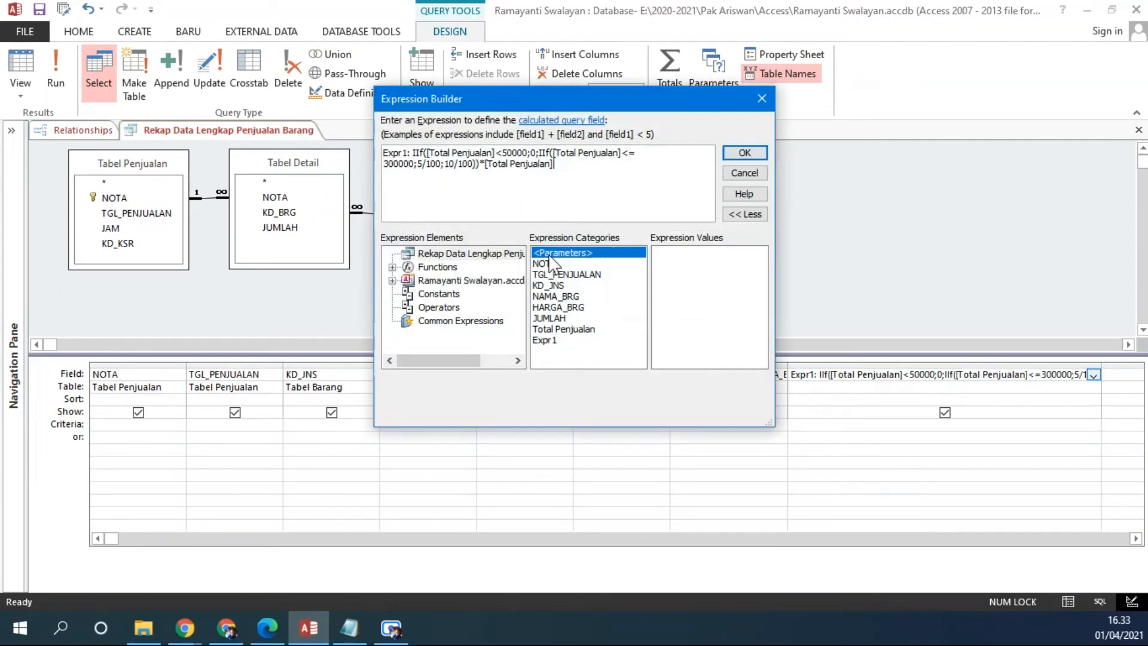
key(ctrl+a)
key(ctrl+v)
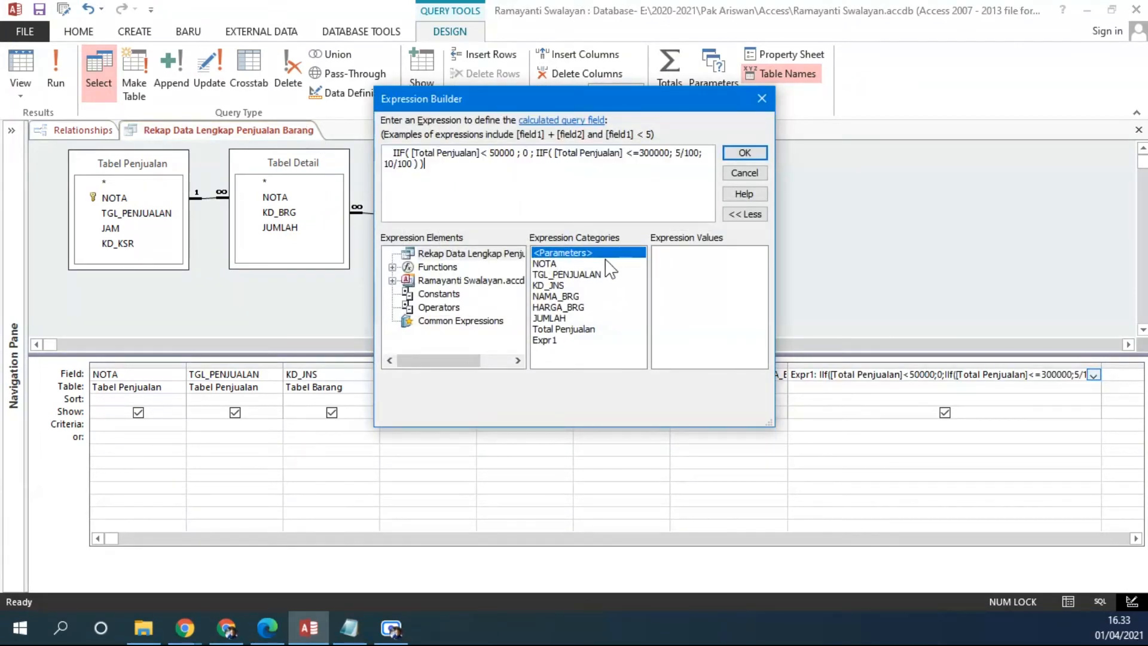
click(751, 155)
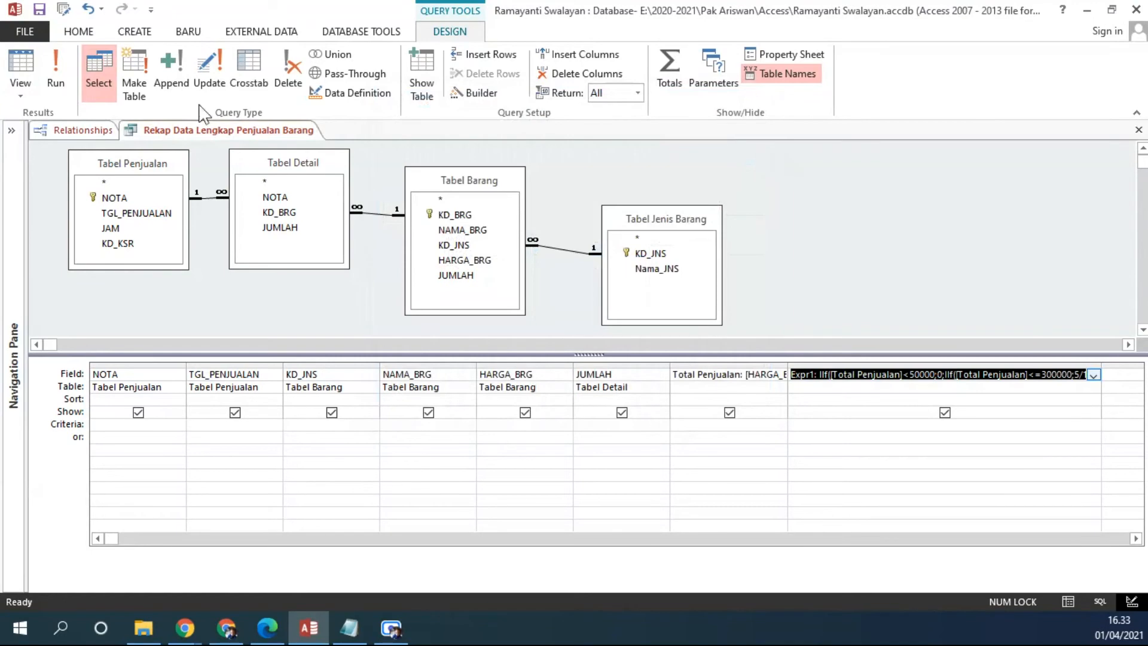
Run the query and compare the Expr1 values with the Total Penjualan amounts in several records
click(55, 69)
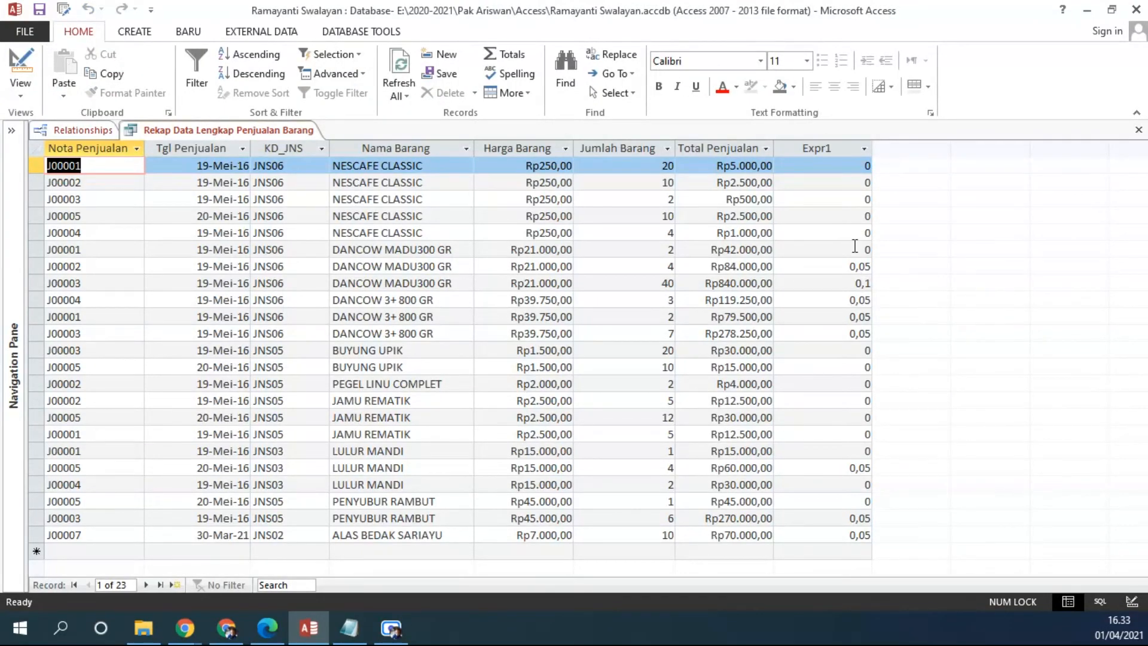
double_click(867, 167)
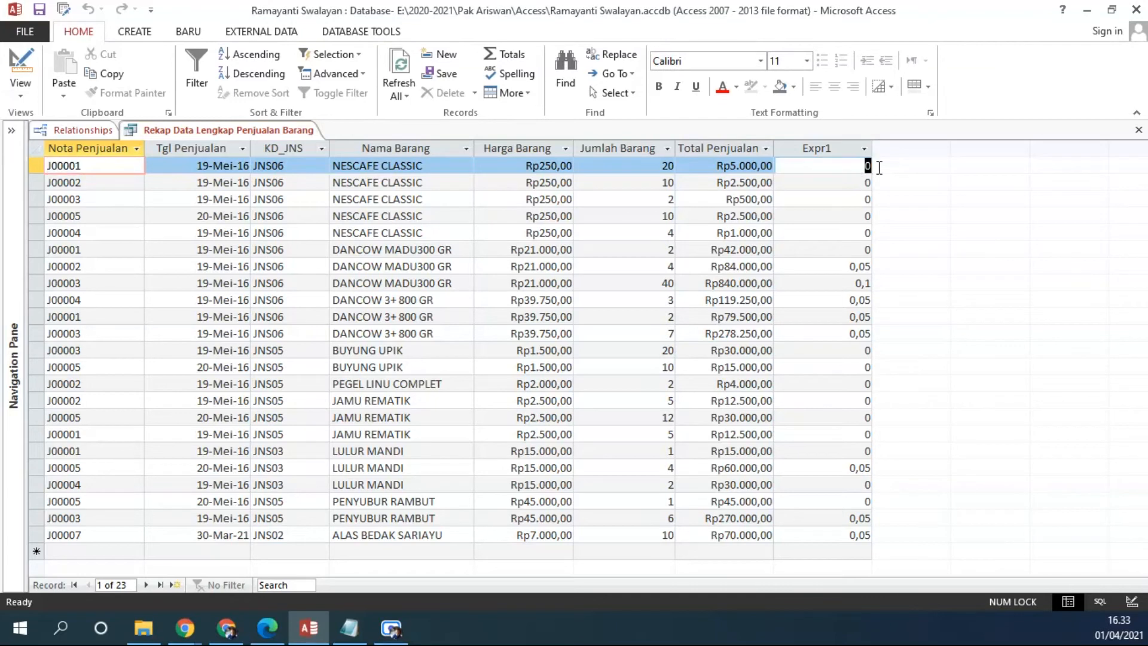
double_click(771, 166)
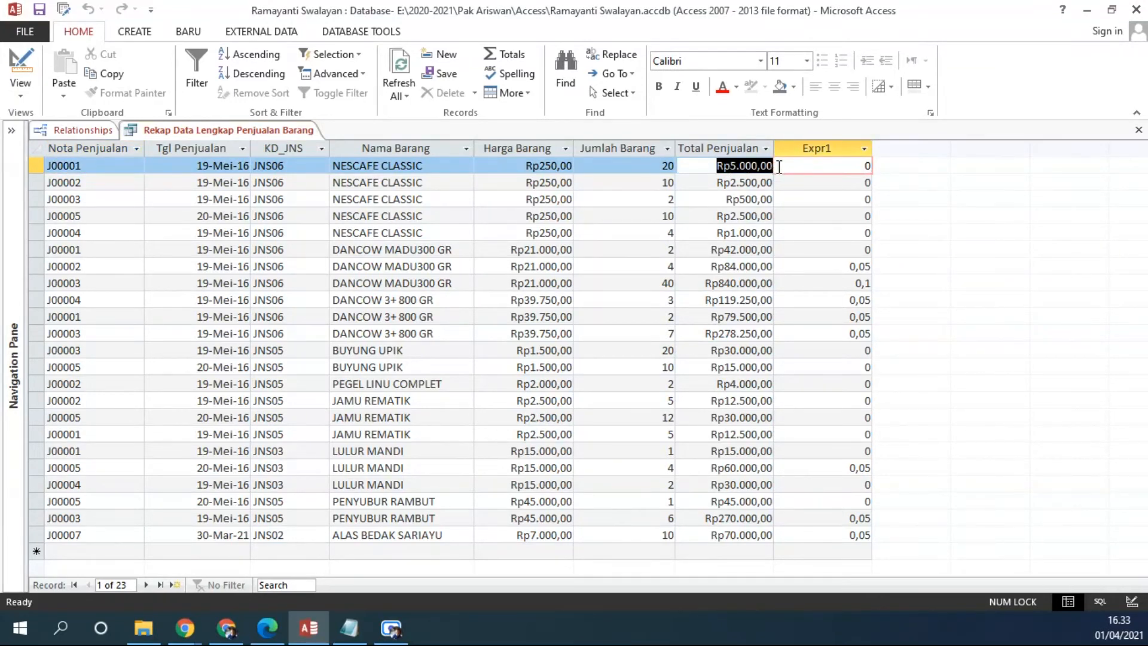
double_click(867, 167)
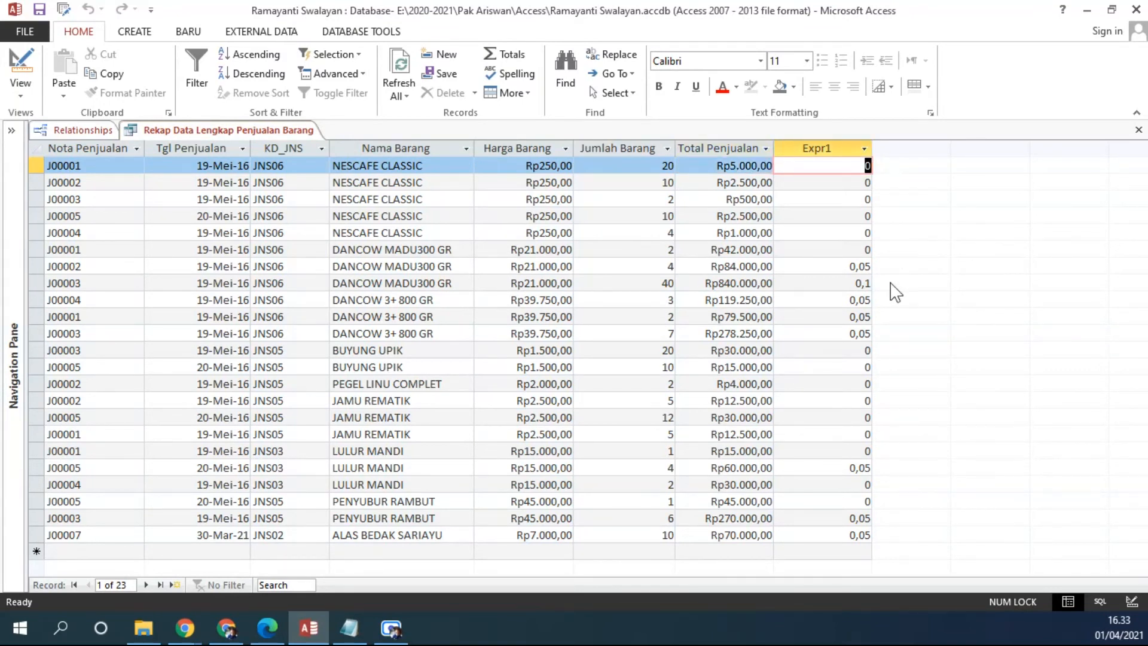
drag(842, 267, 888, 267)
drag(706, 288, 881, 285)
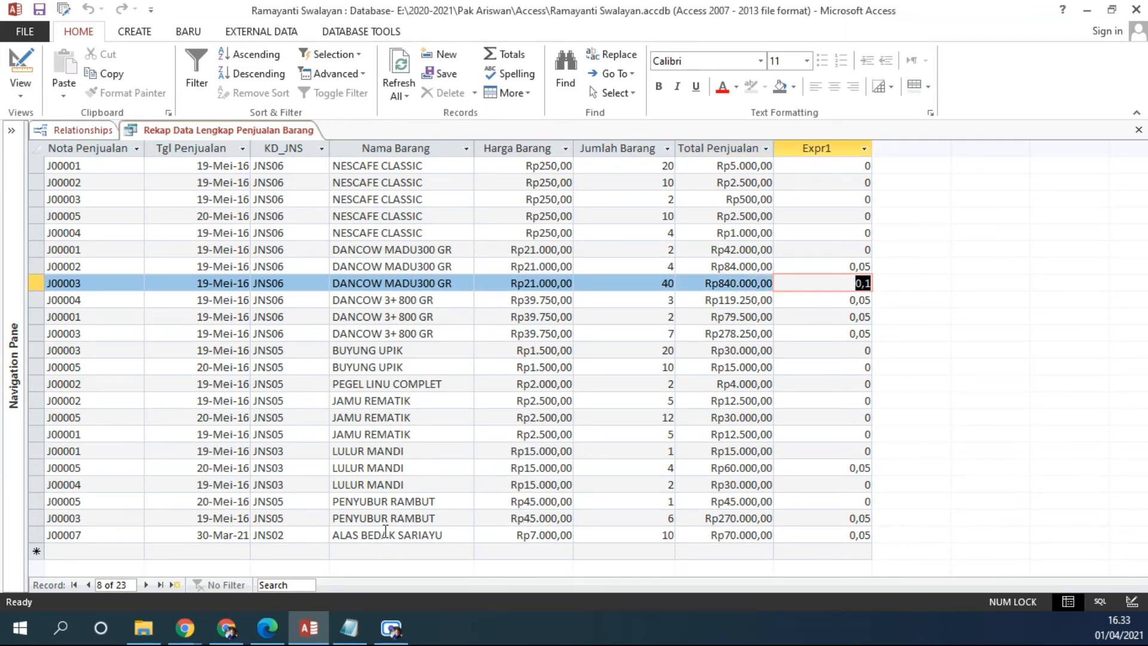
Replace the Expr1 expression with the full nested IIF formula from Notepad, including * [Total Penjualan]
click(355, 632)
drag(1028, 338, 34, 335)
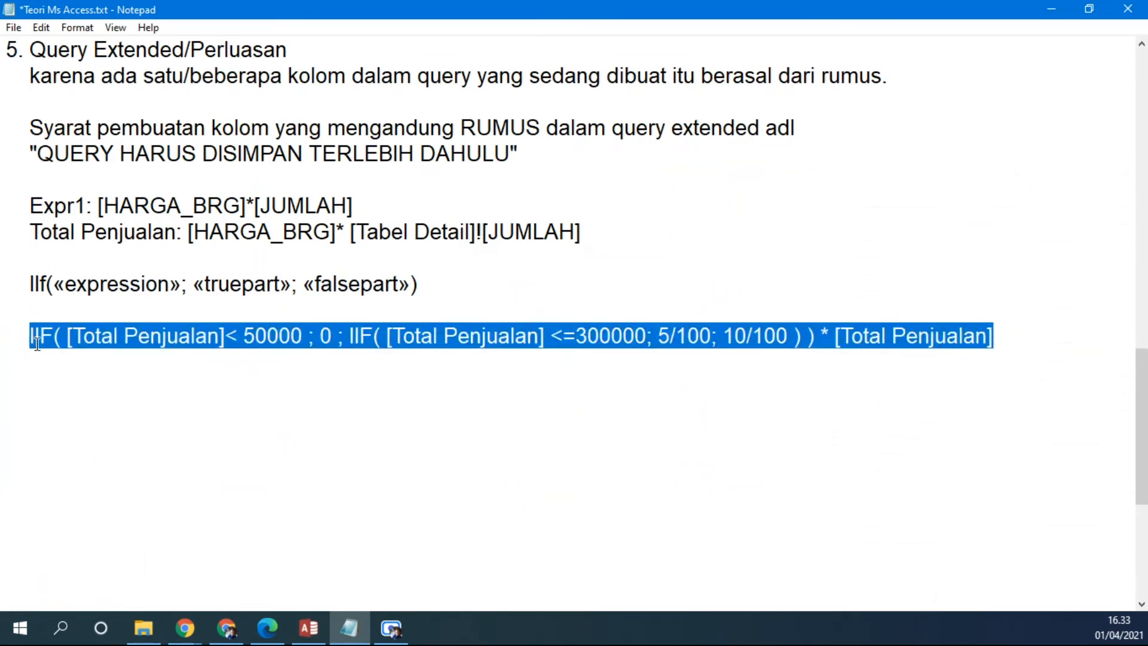
click(309, 628)
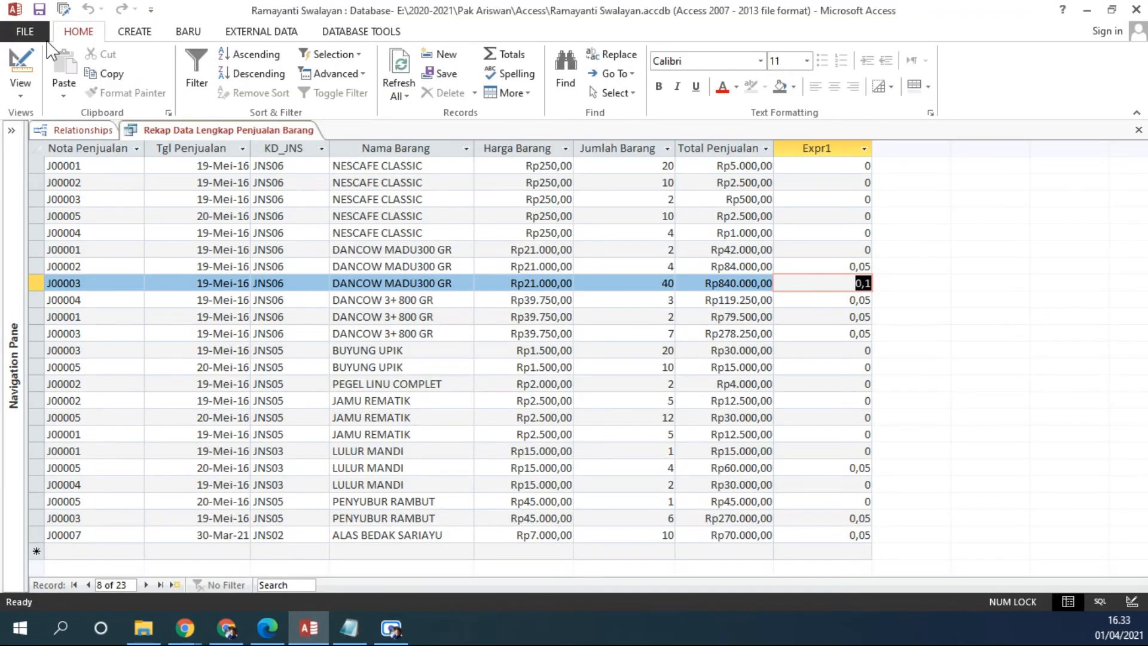
click(21, 63)
right_click(865, 381)
click(930, 485)
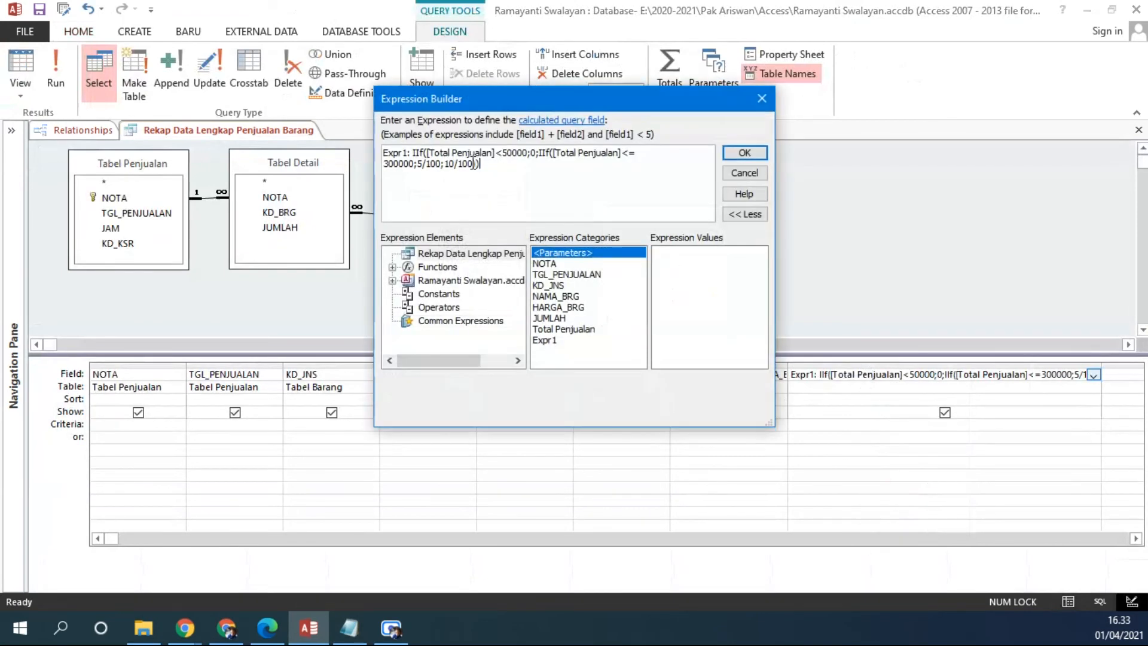
key(ctrl+a)
text(IIF( [Total Penjualan]< 50000 ; 0 ; IIF( [Total Penjualan] <=300000; 5/100; 10/100 ) ) * [Total Penjualan])
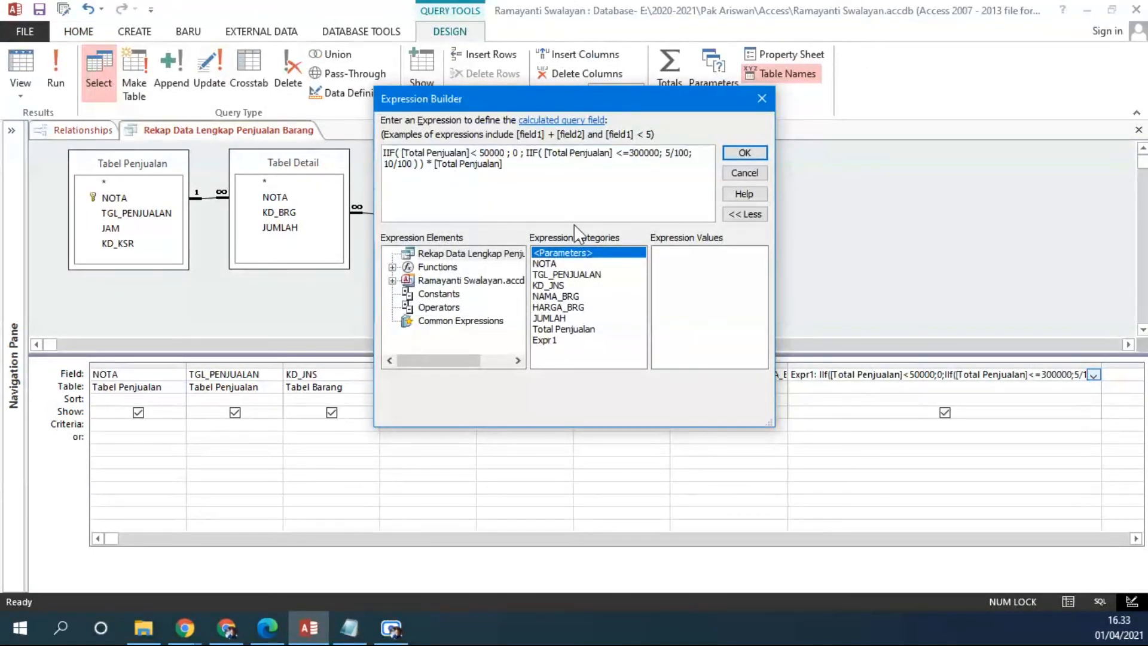
click(755, 153)
Rename the calculated column Expr1 as Diskon in the design grid
click(812, 374)
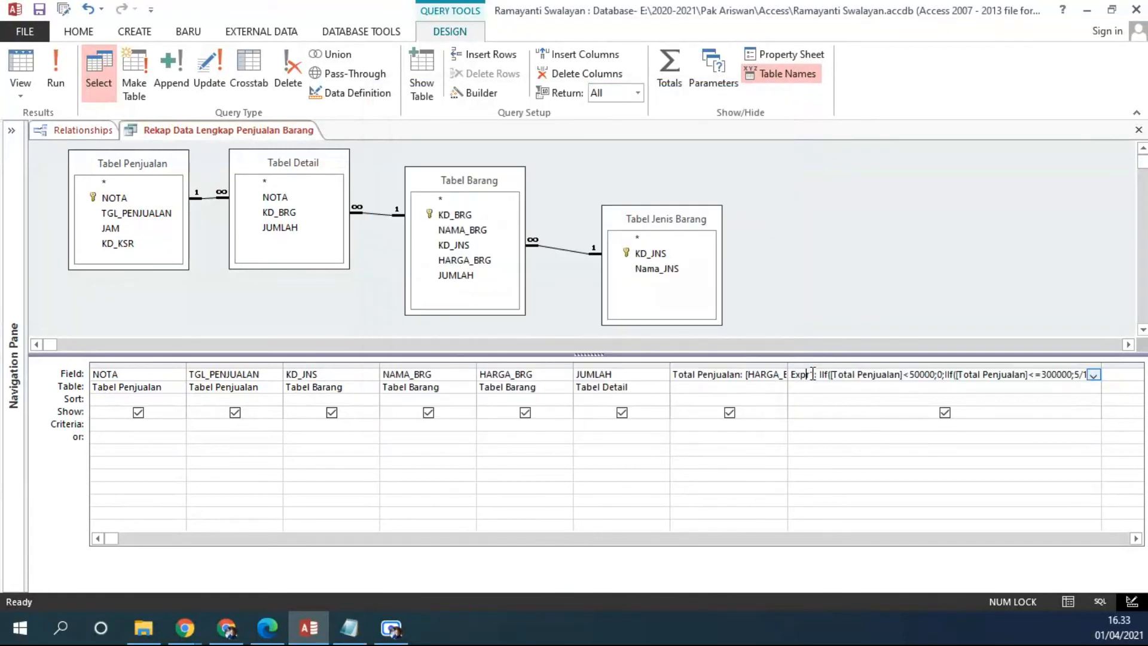
double_click(813, 374)
text(Diskon)
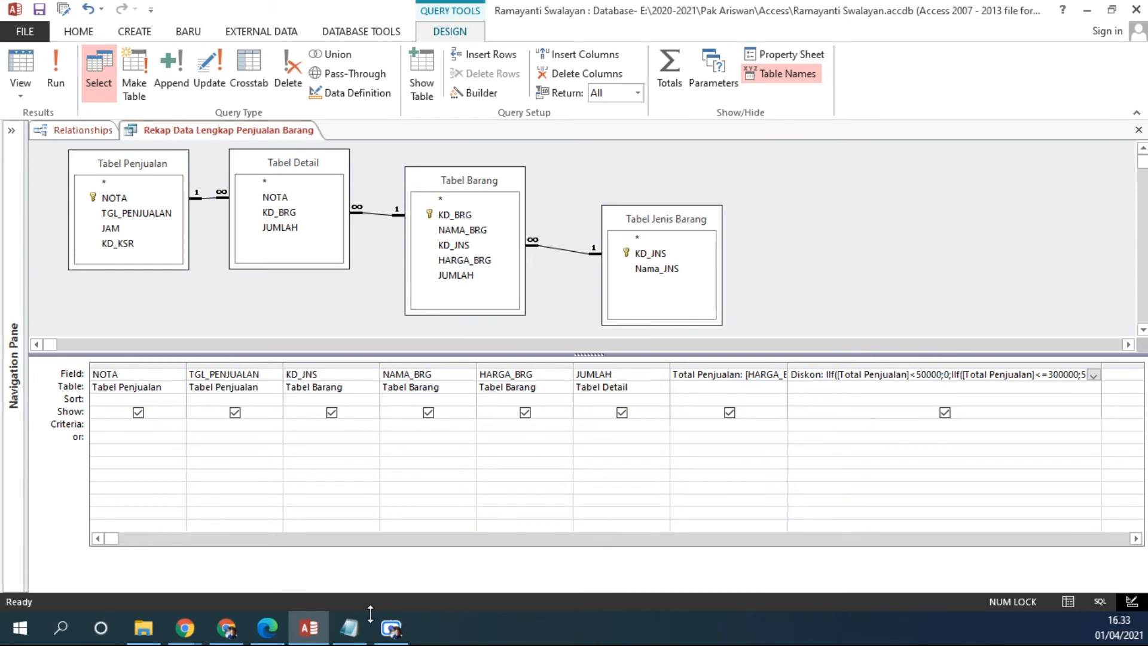
Add the column name Diskon: in front of the nested IIF formula in Notepad and switch back to the Access query
click(350, 628)
click(69, 362)
click(32, 336)
text(Diskon)
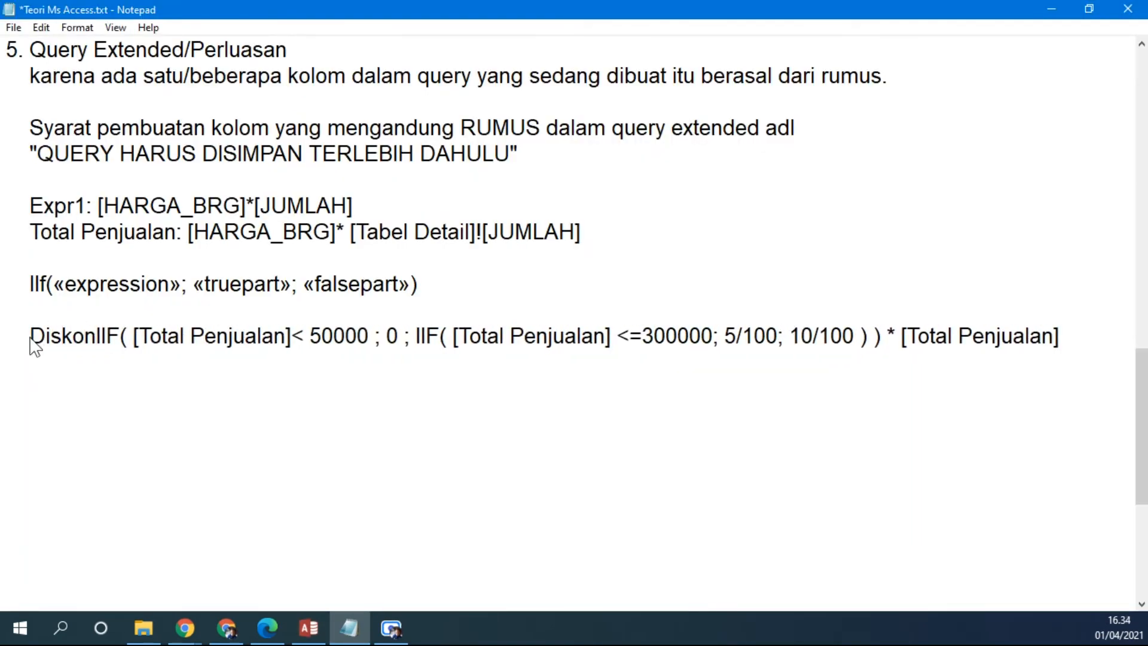
text(:)
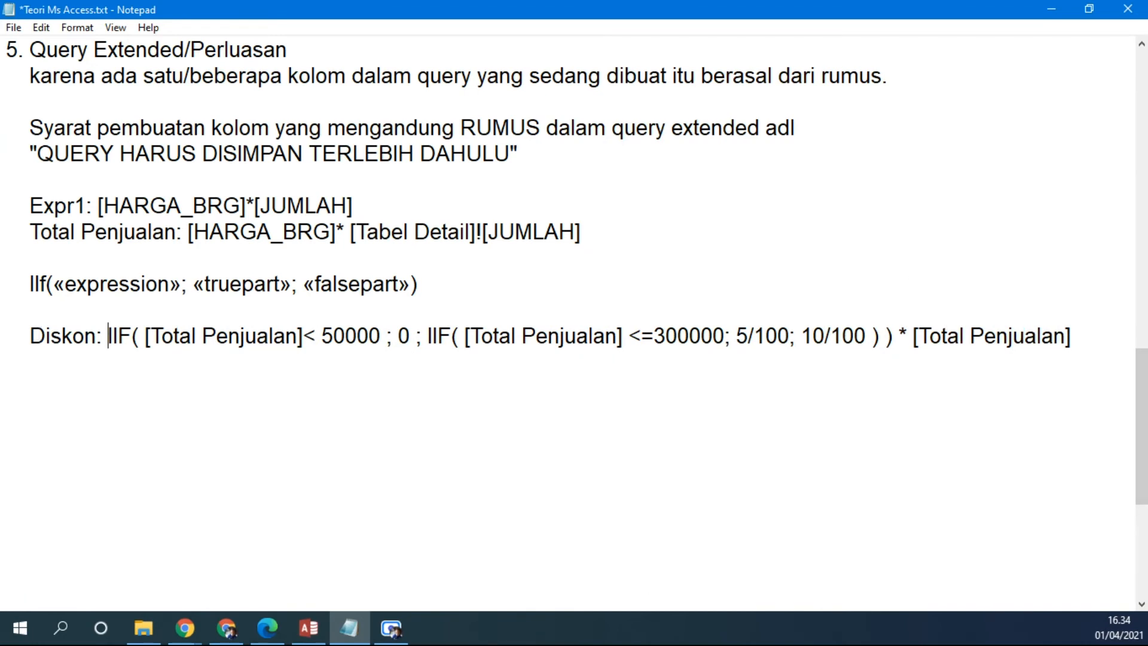
click(308, 628)
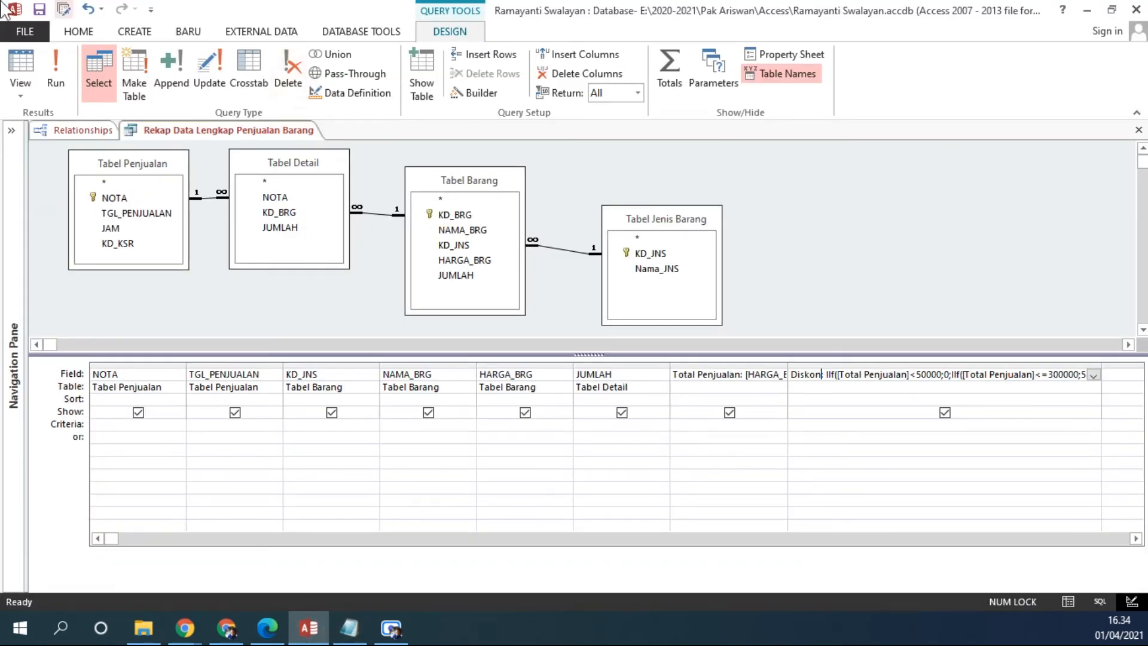
Fit the width of the Diskon column to its contents in the query results and return to the query design
click(21, 66)
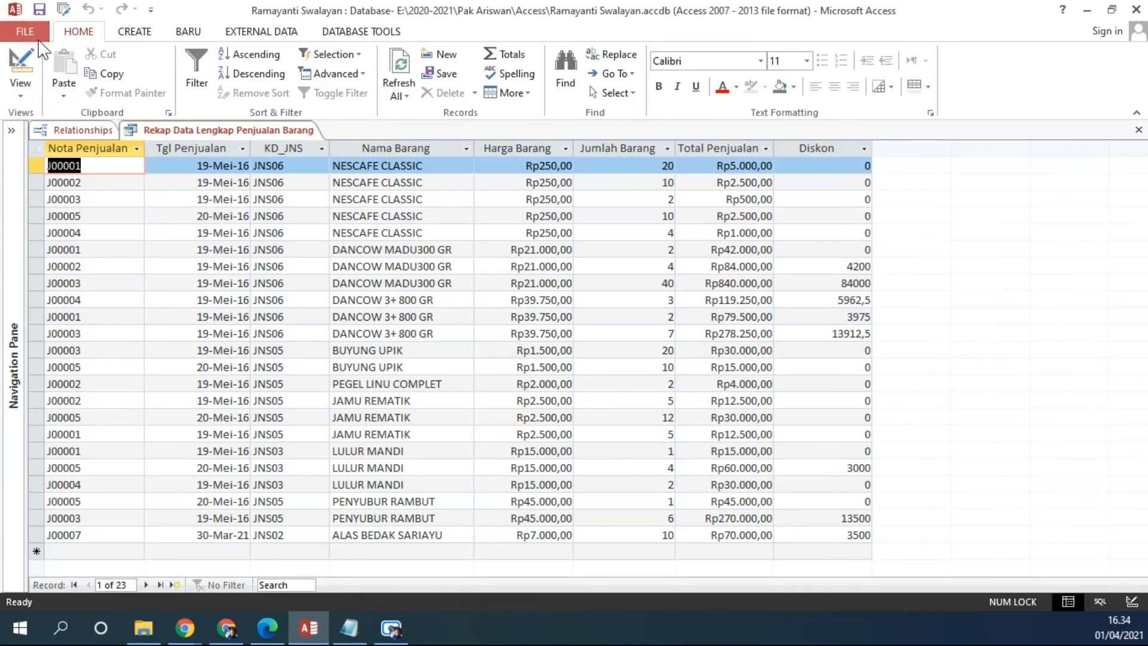
double_click(872, 157)
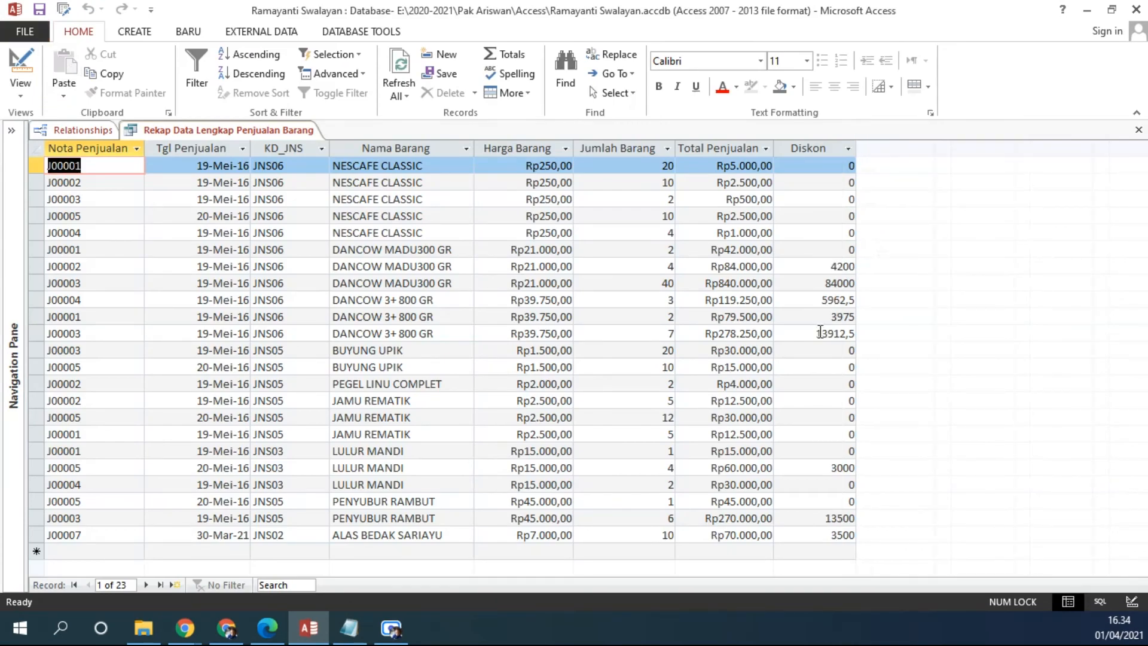
click(24, 65)
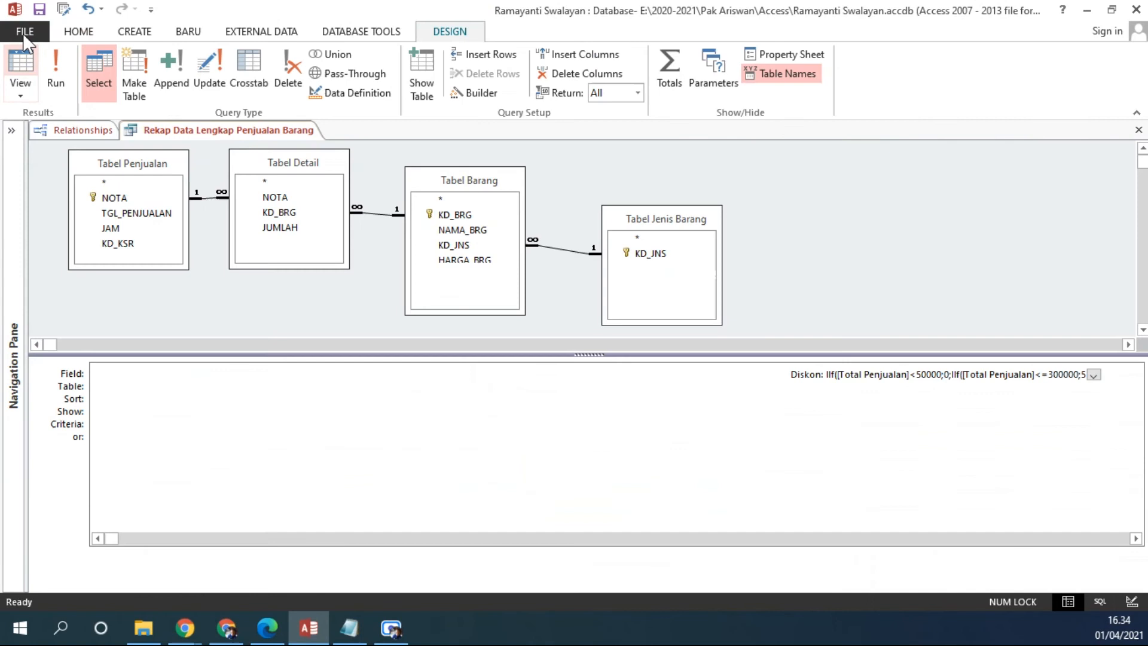
Set the Format property of the calculated Diskon column to Currency and show the query results
right_click(808, 374)
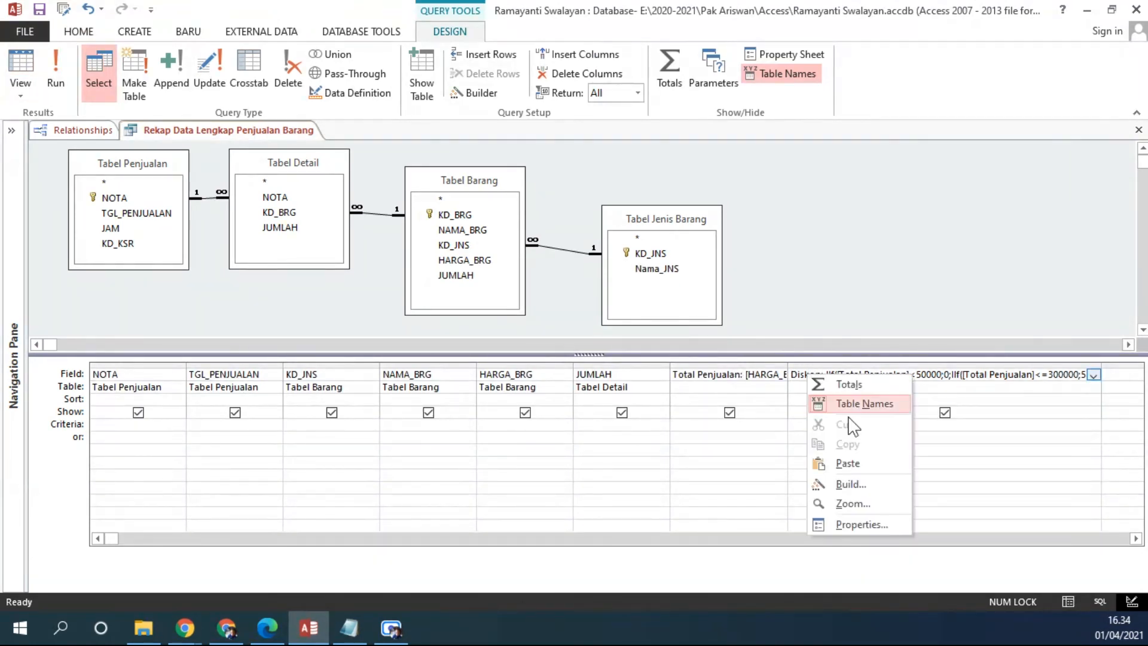
click(848, 525)
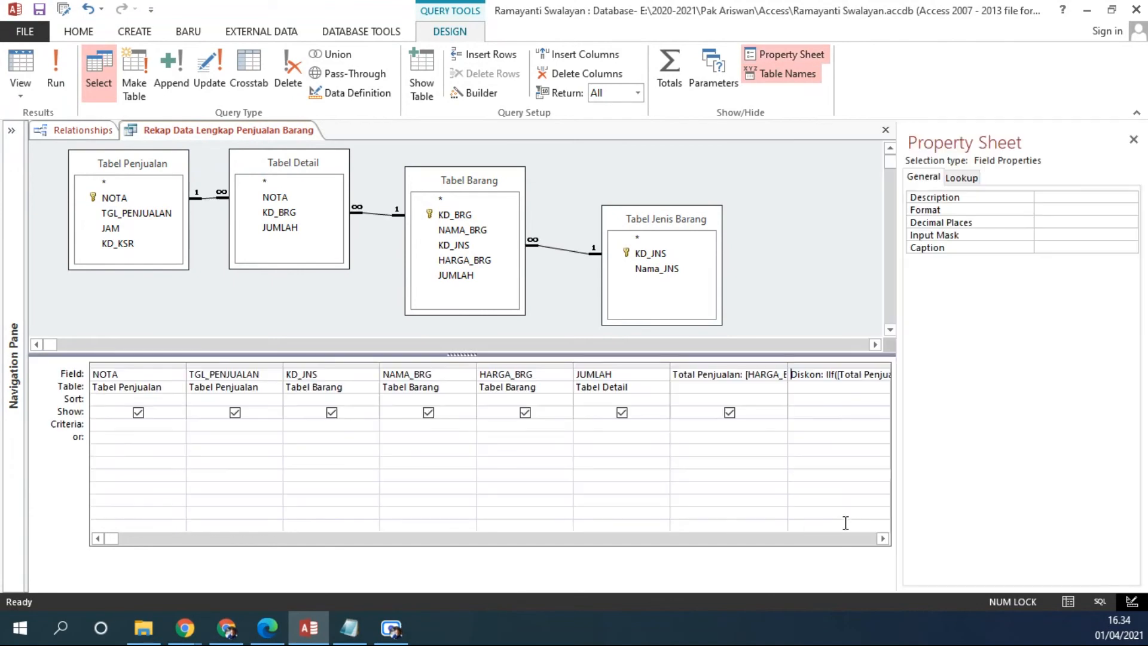
drag(898, 323, 407, 290)
click(543, 209)
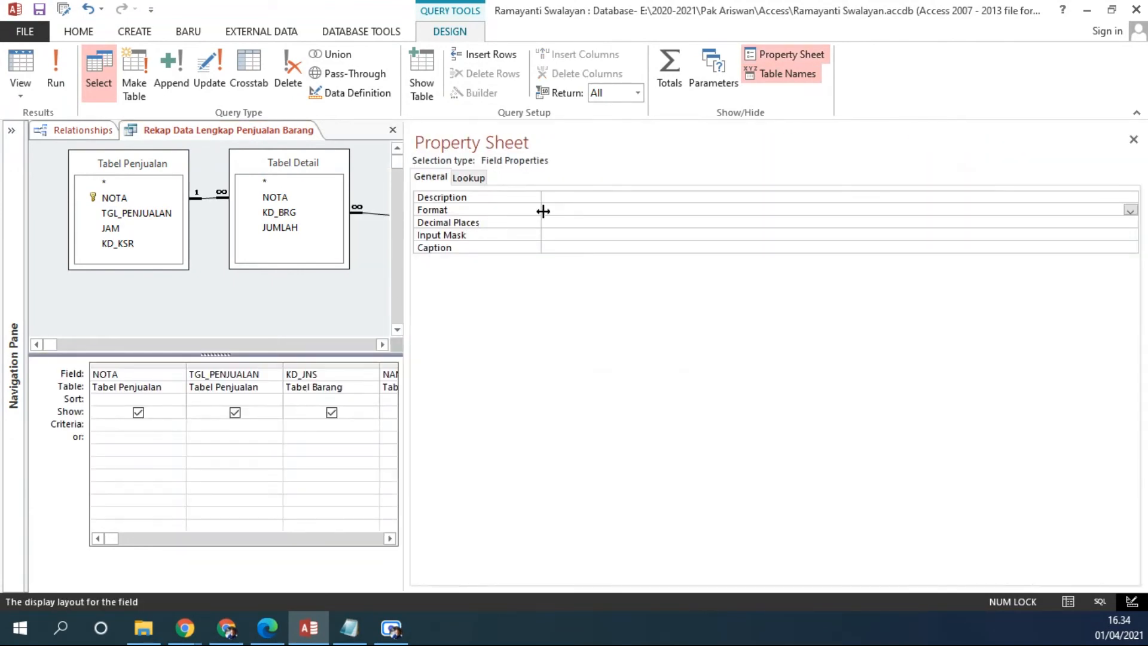
click(1130, 211)
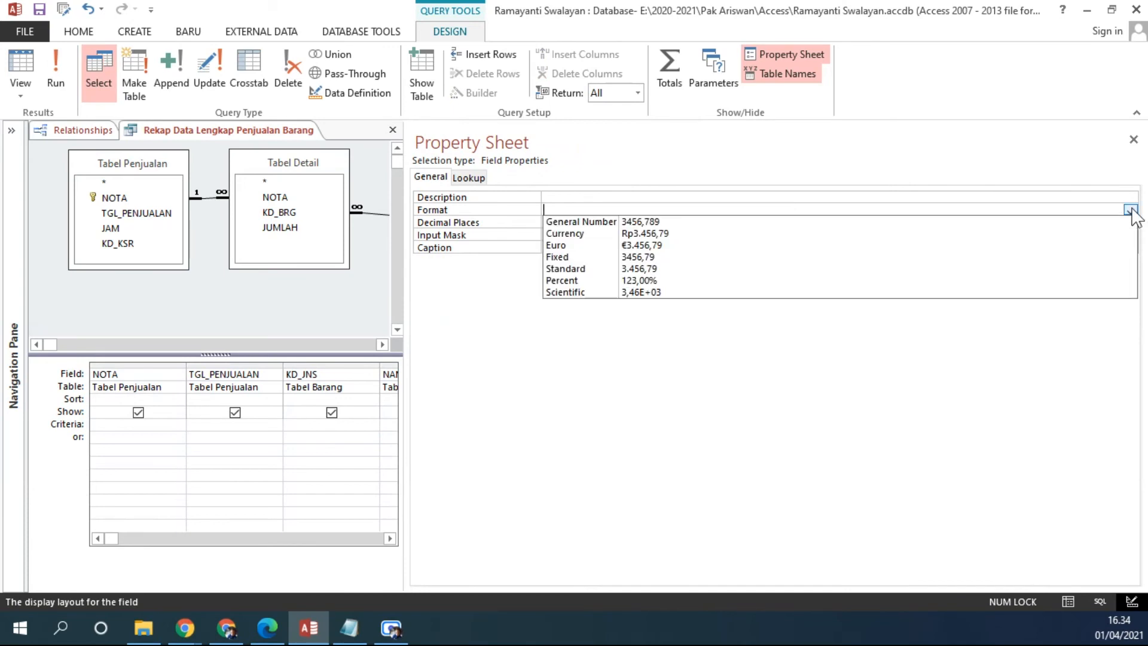
click(579, 233)
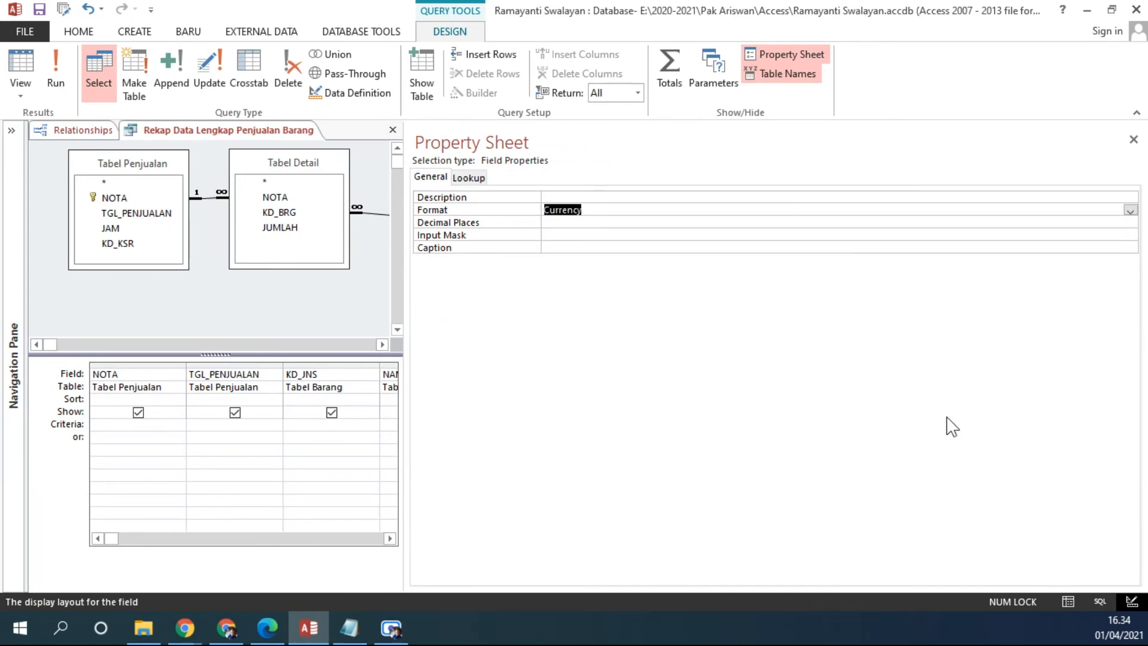
click(1131, 210)
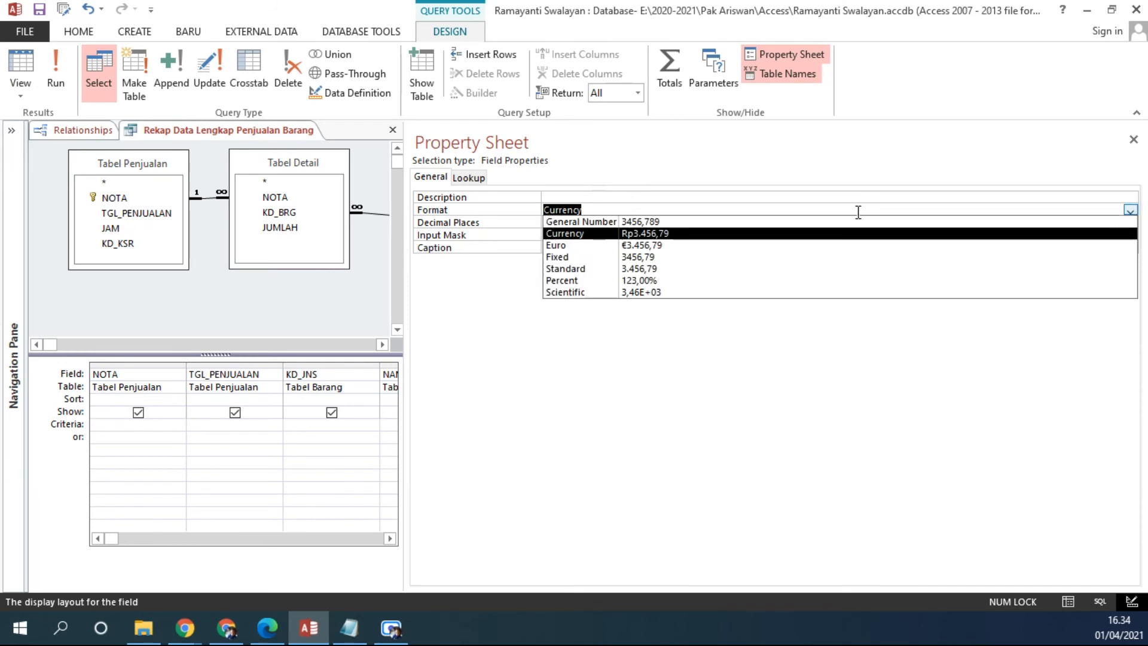
click(656, 239)
click(21, 66)
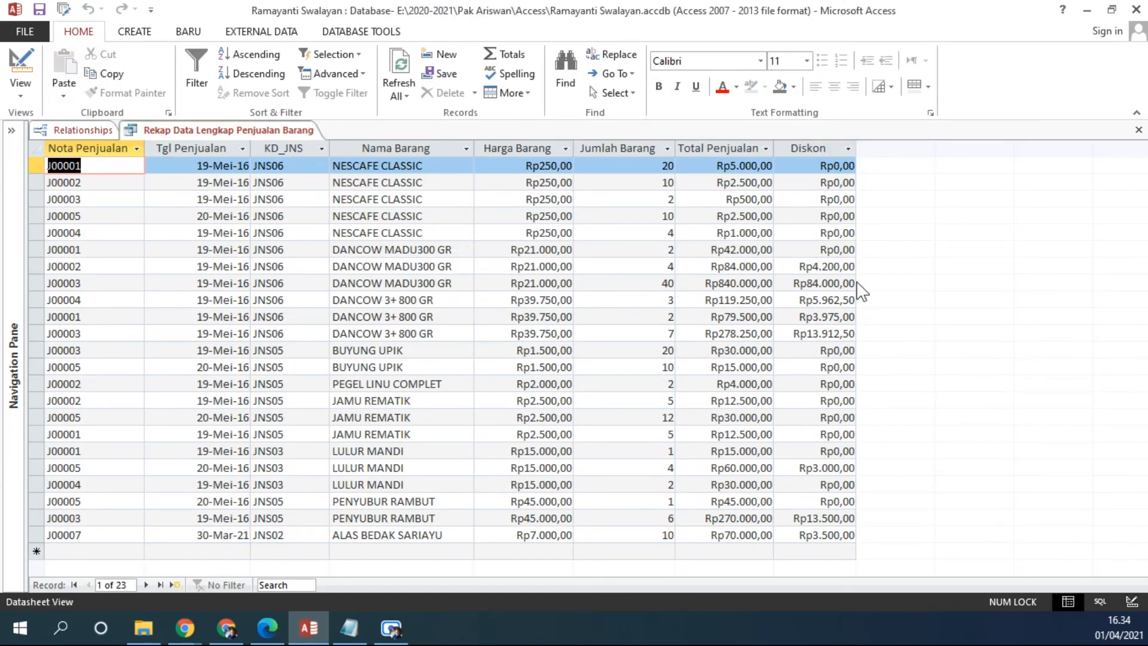
Set the Decimal Places property of the Diskon column to 0 and run the query again
click(16, 60)
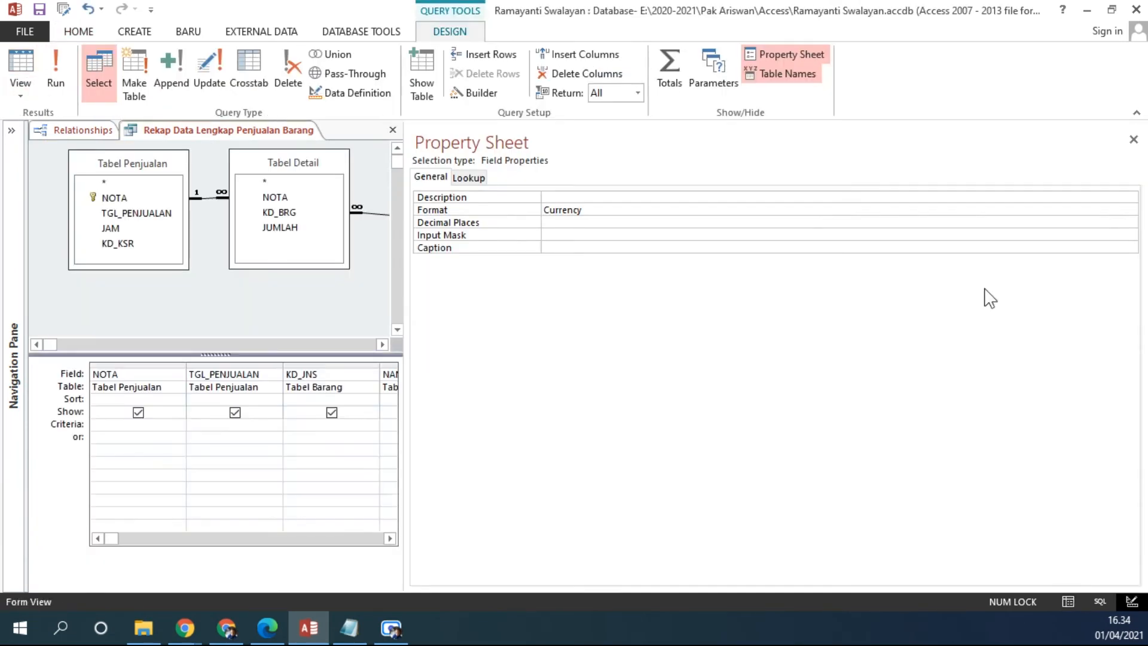
click(551, 226)
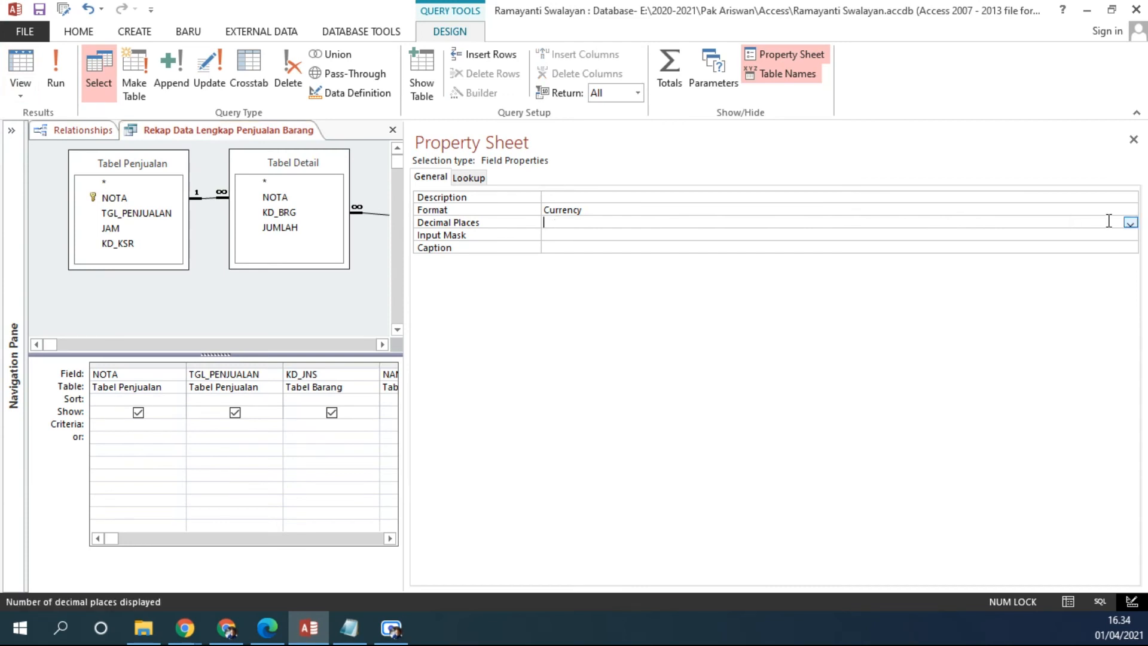
click(1130, 222)
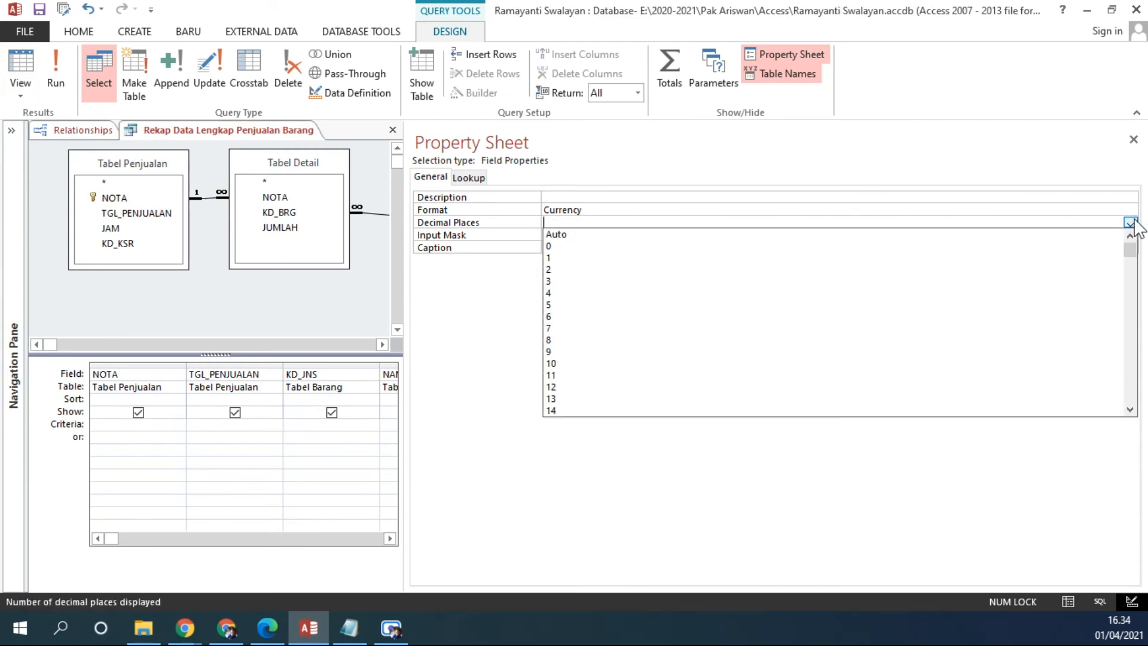
click(557, 247)
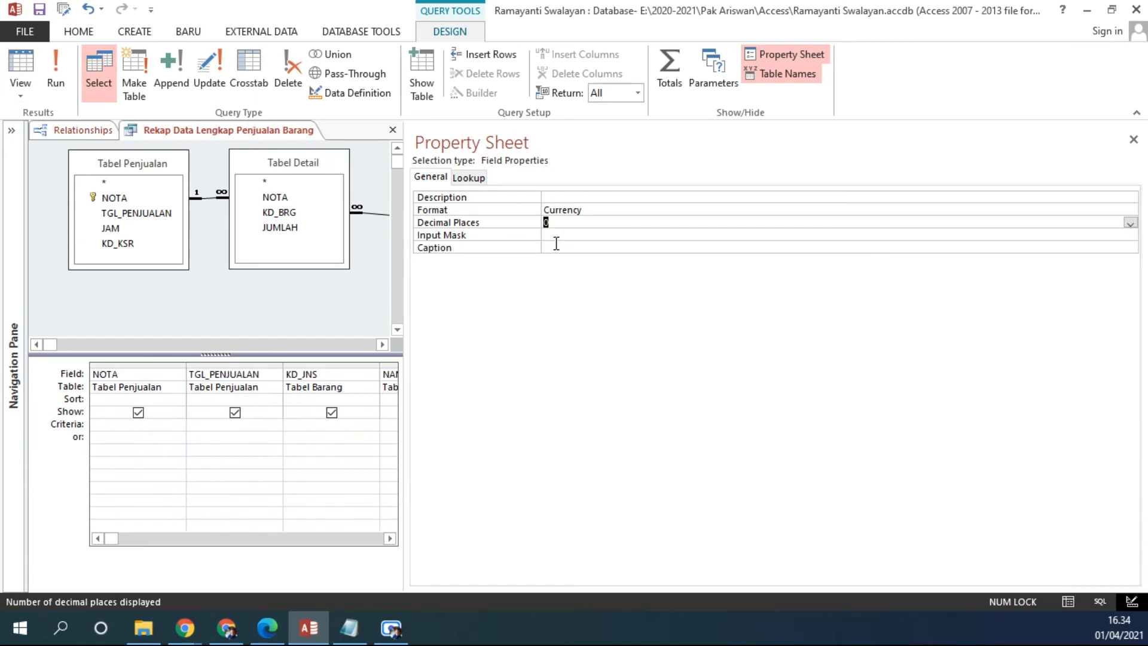
click(55, 51)
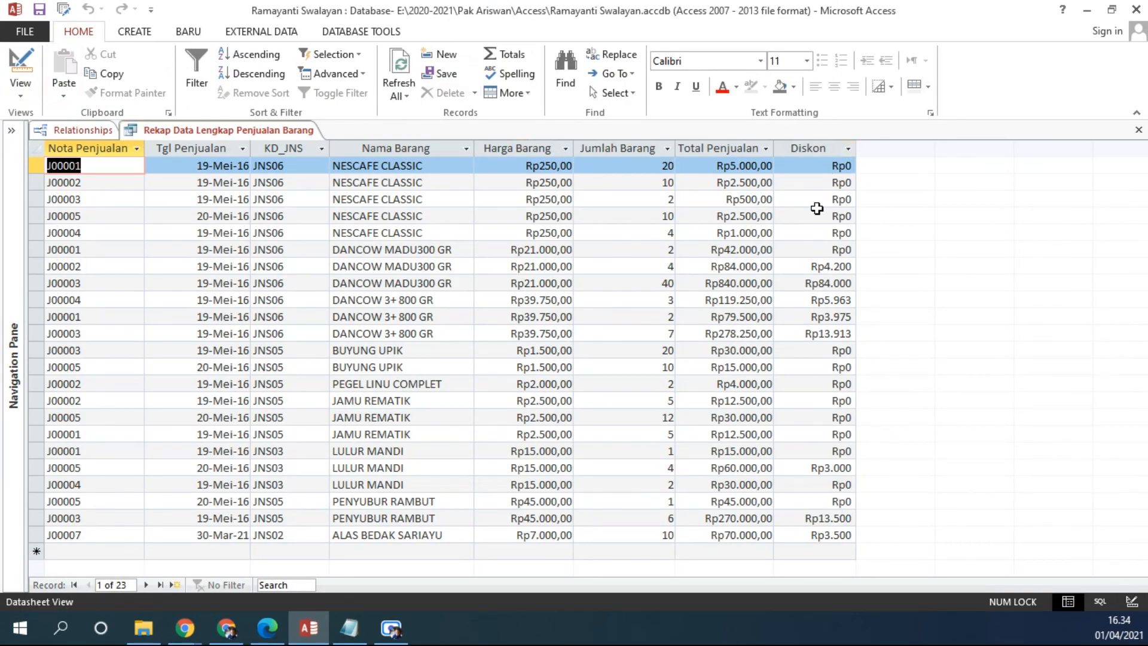
click(729, 170)
Set the Decimal Places property of the Total Penjualan column to 0 and run the query
click(20, 66)
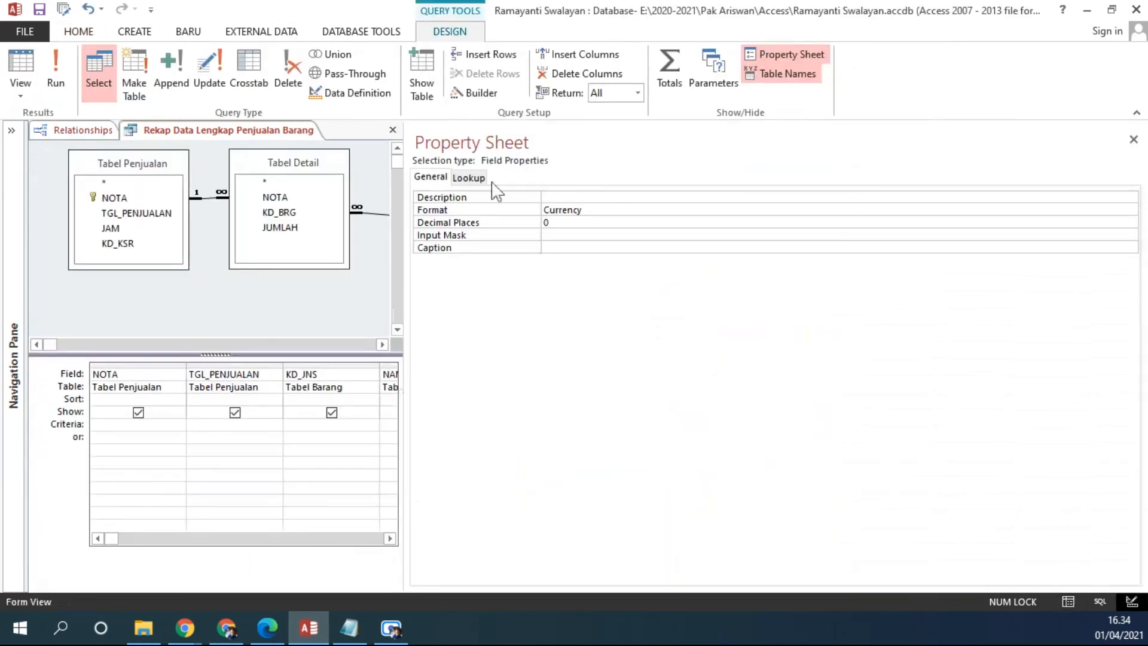
click(154, 538)
click(191, 539)
click(190, 538)
click(119, 374)
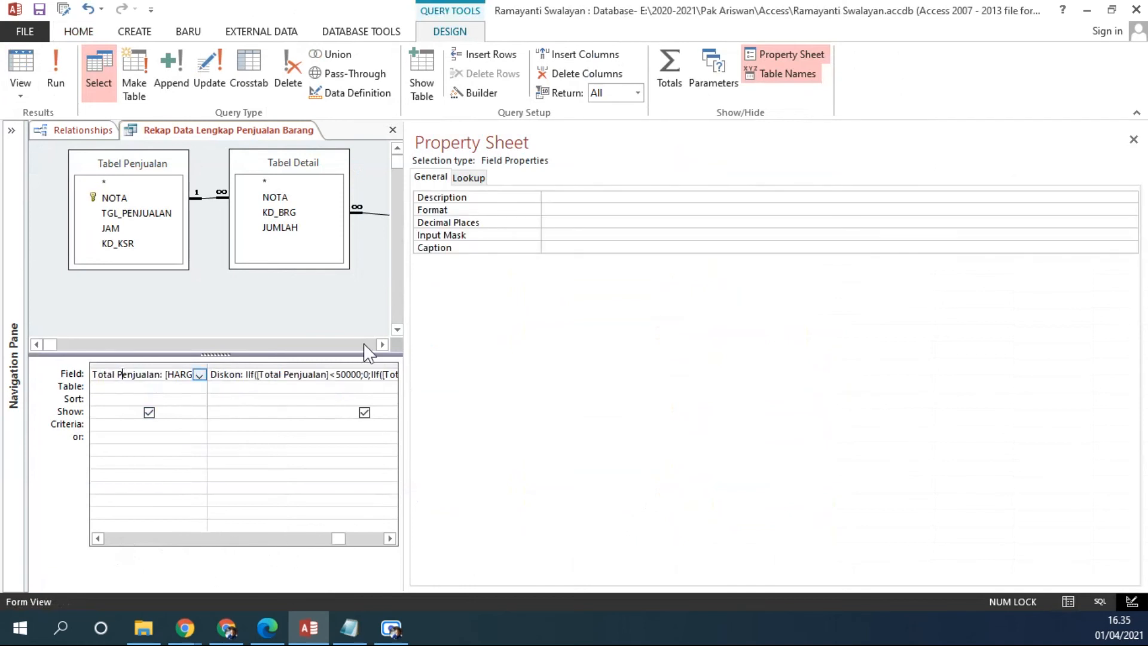
click(557, 222)
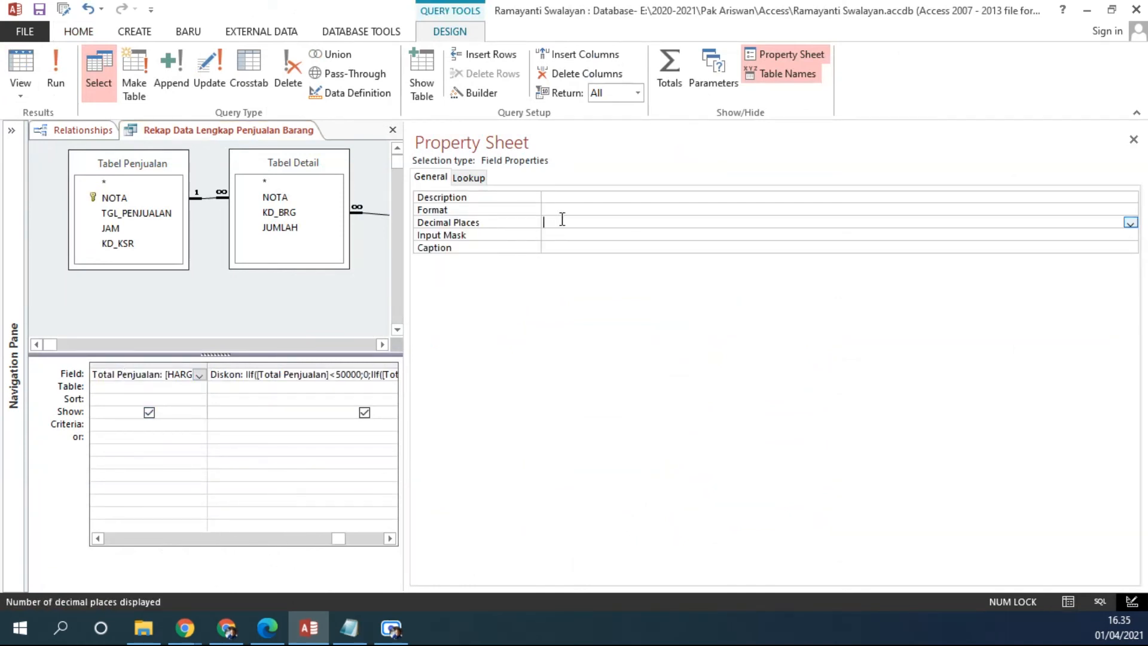
click(1131, 223)
click(574, 248)
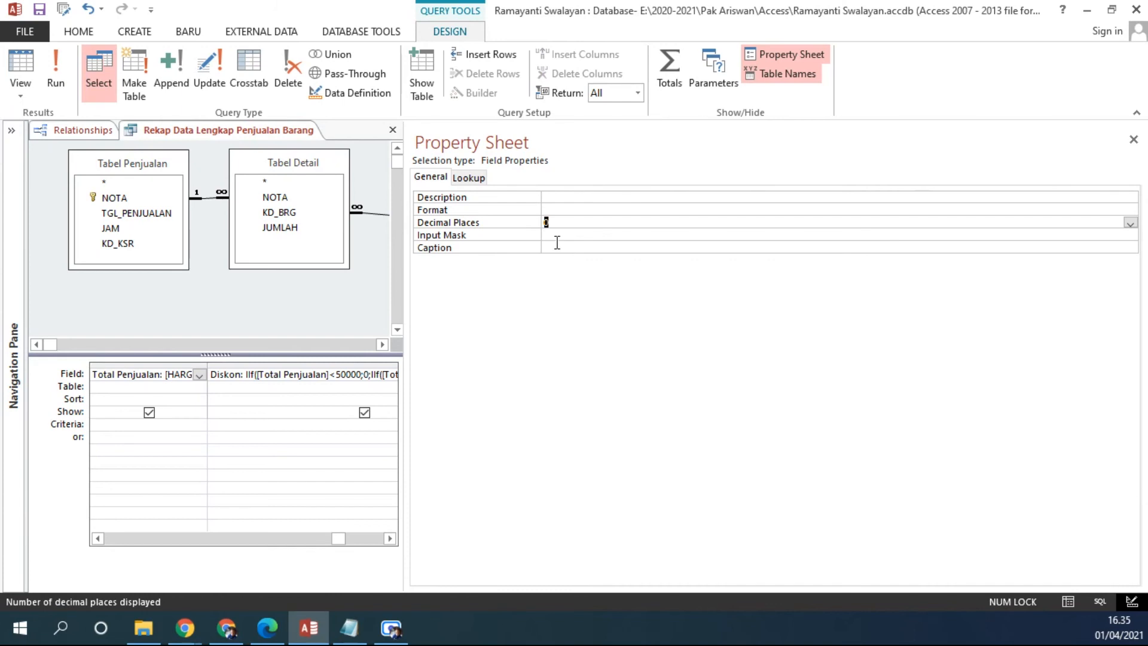
click(54, 70)
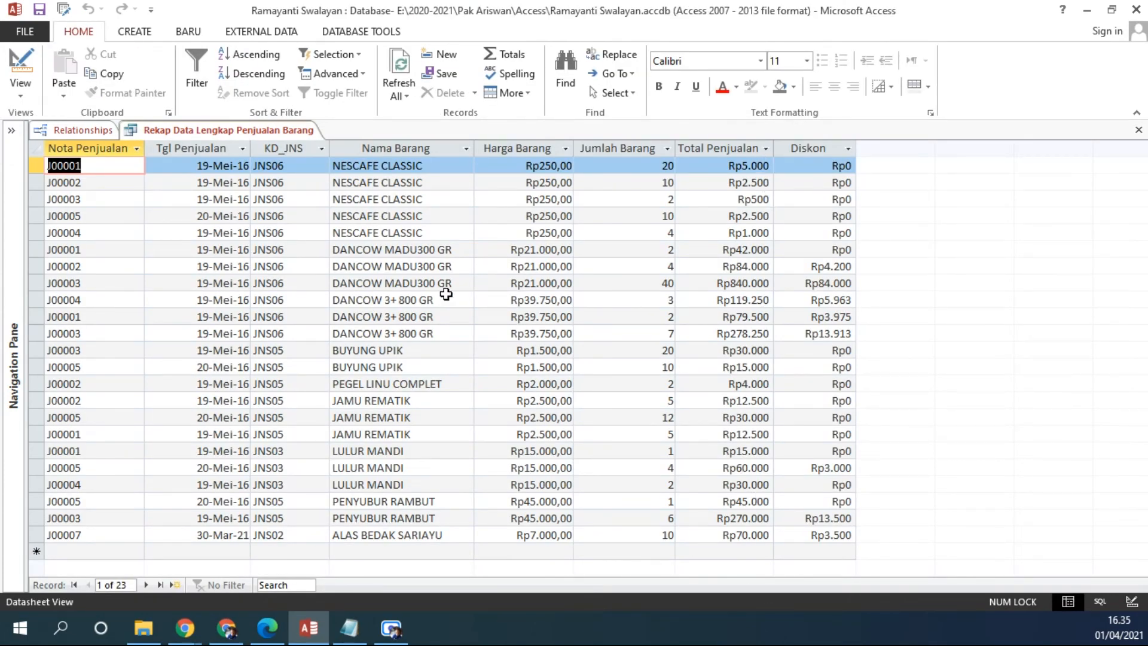
Return to the query design, close the field properties and widen the empty column after Diskon
click(21, 63)
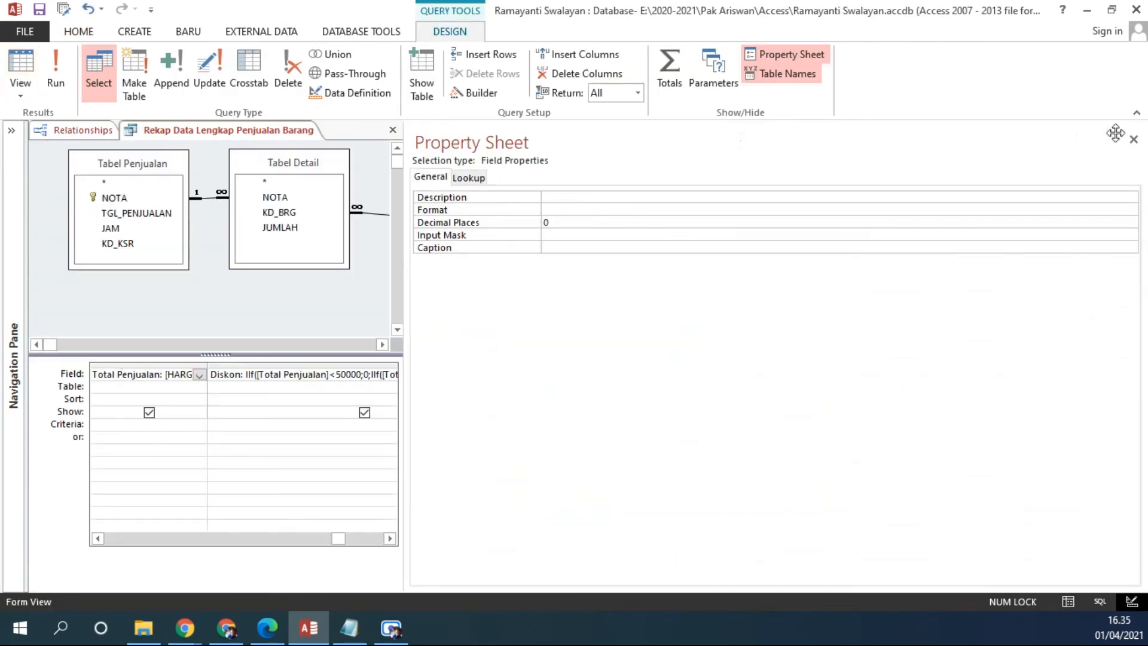
click(1133, 139)
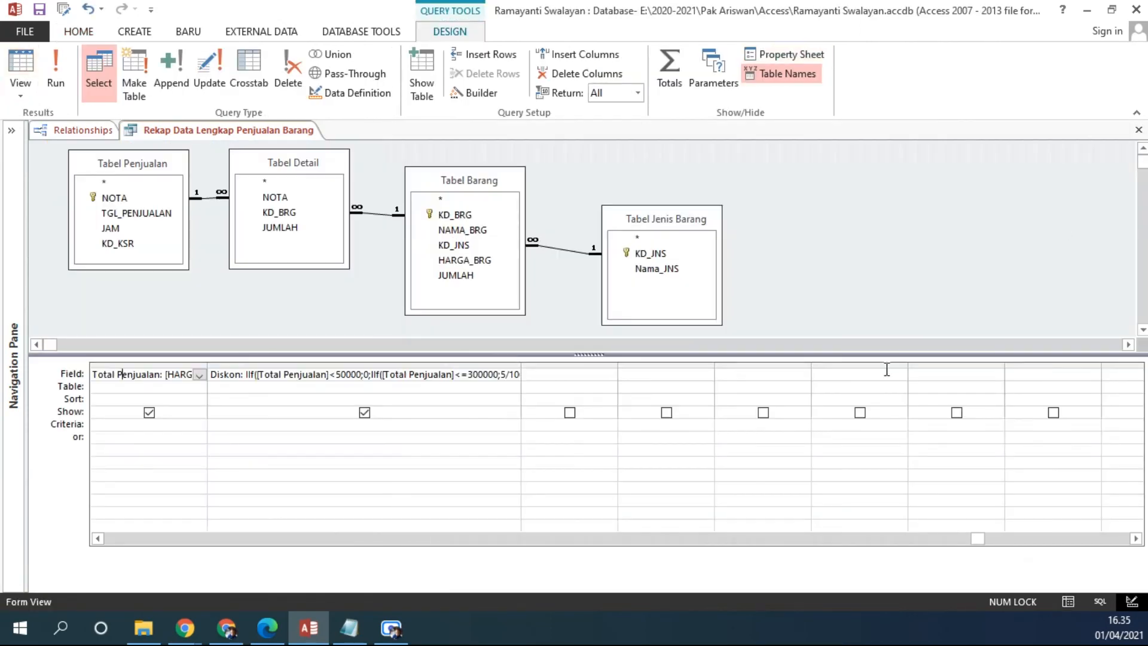
click(620, 365)
click(717, 365)
Check the Pembayaran rule in the exercise PDF and build the calculated column Total Bayar: [Total Penjualan]-[Diskon] in the empty column after Diskon
click(267, 628)
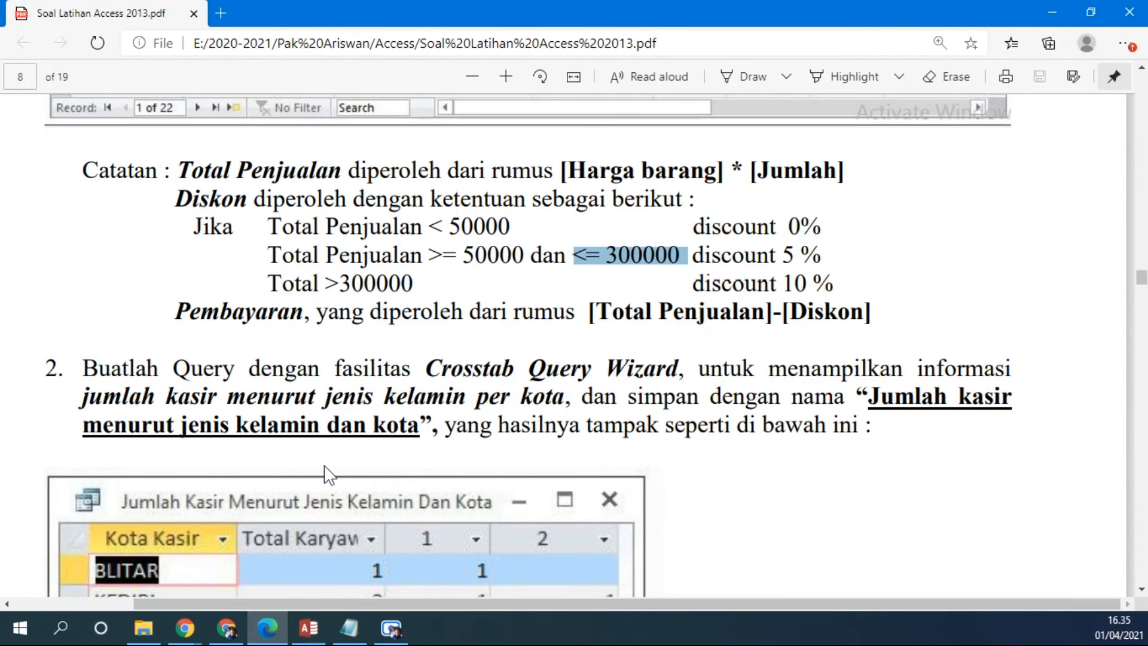
click(316, 622)
click(567, 371)
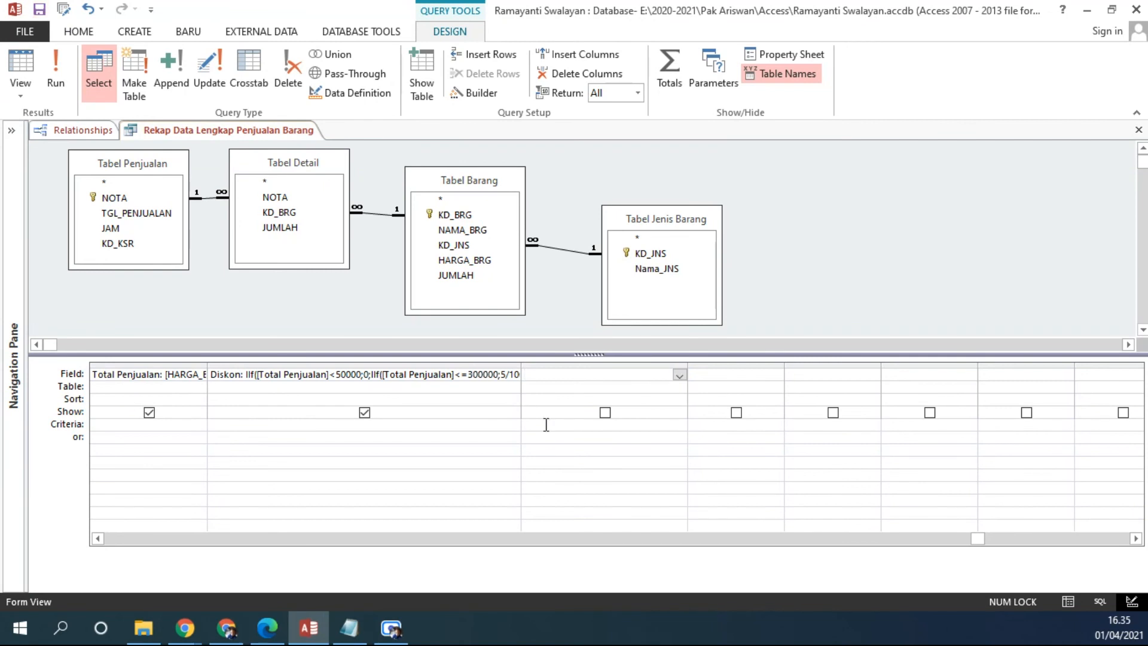
right_click(545, 374)
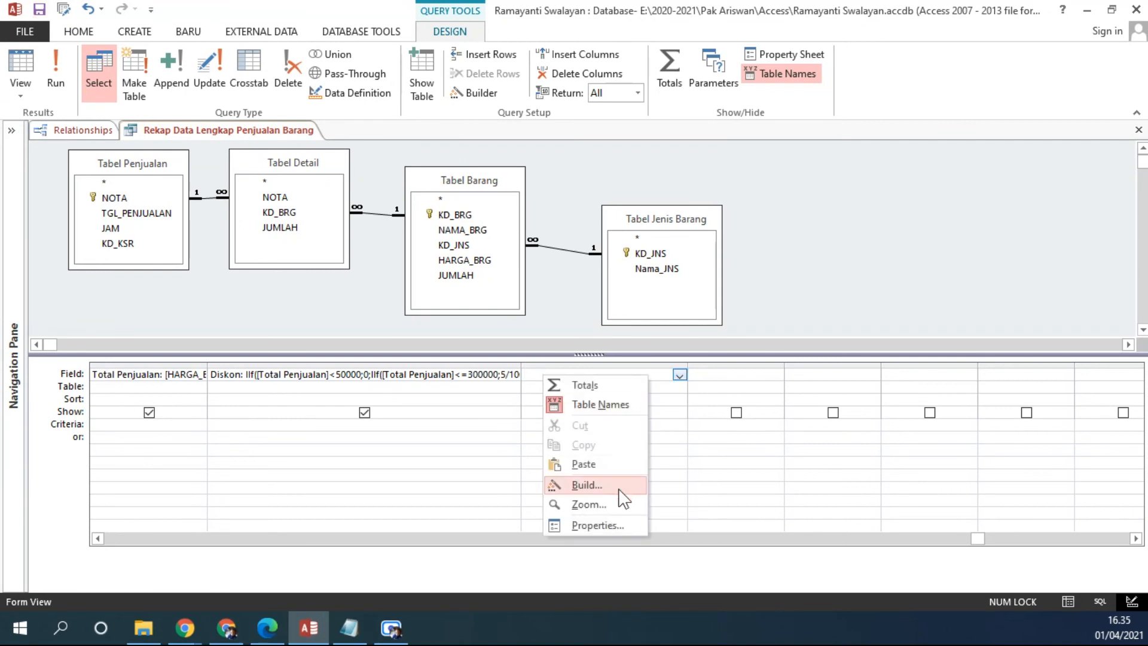
click(620, 485)
double_click(567, 331)
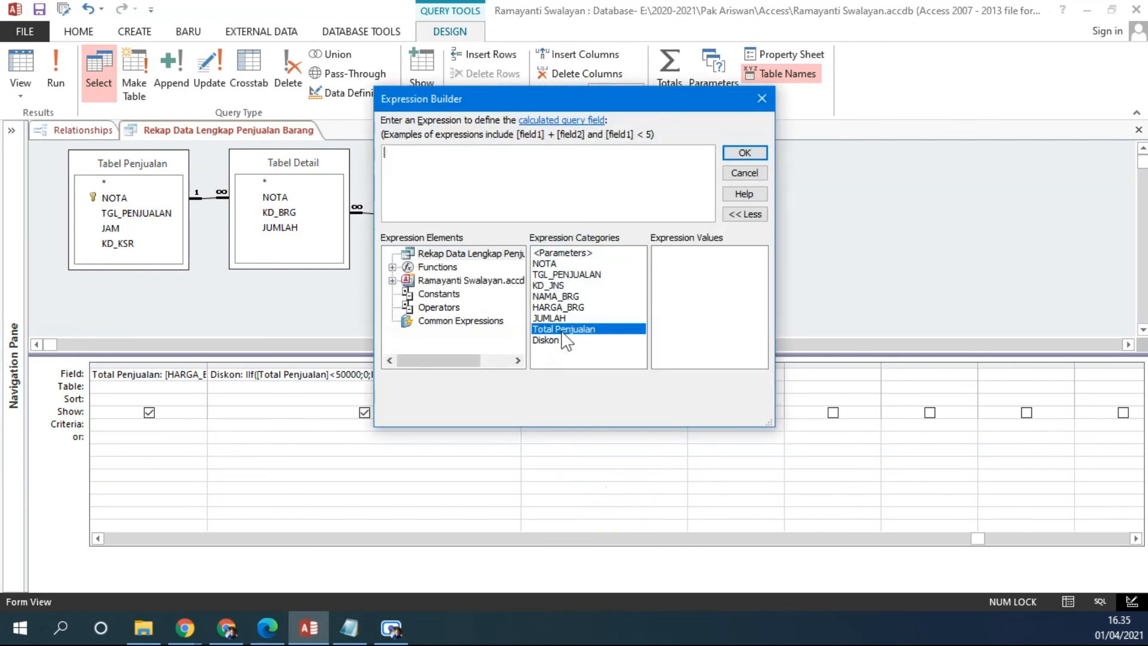
text(-)
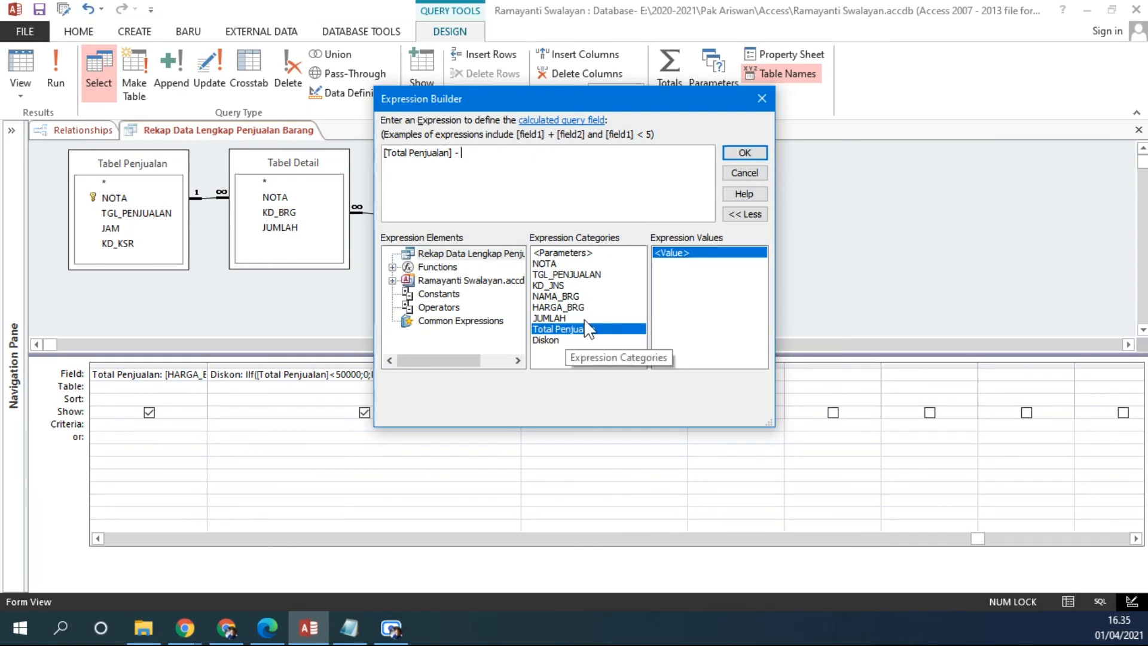
double_click(544, 340)
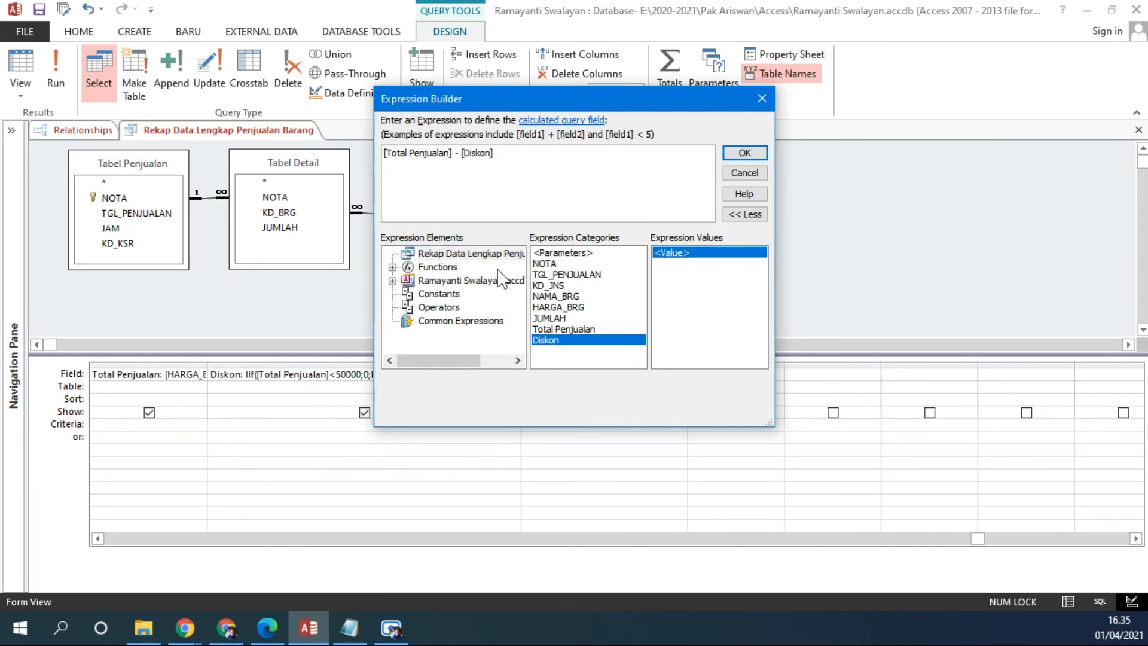
click(729, 152)
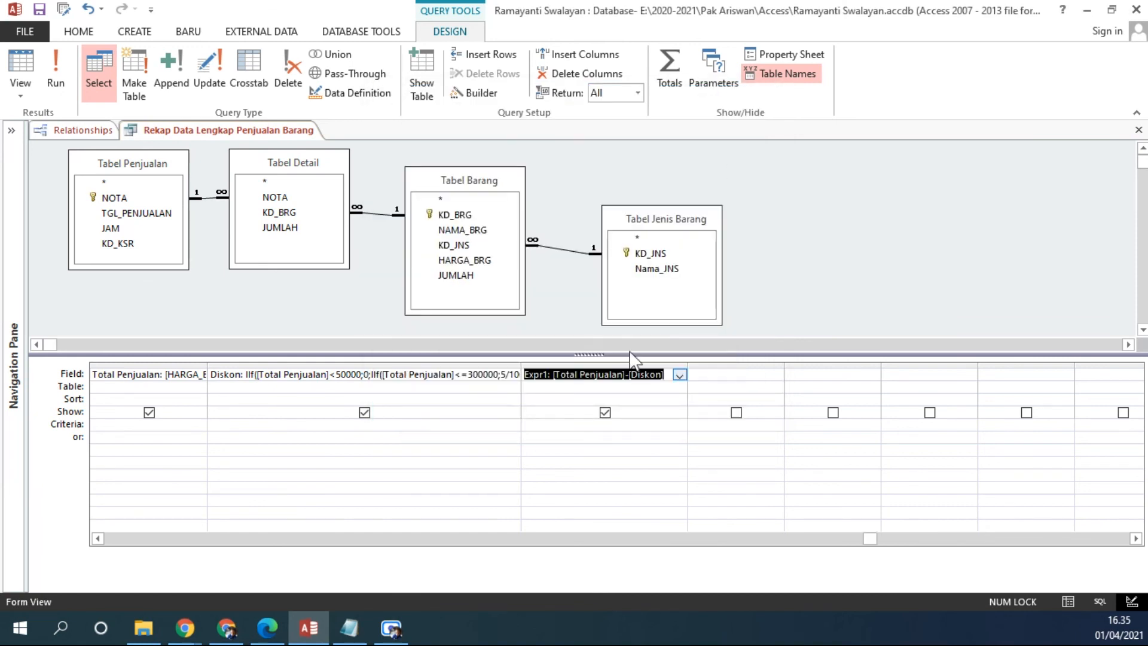
drag(548, 374, 472, 358)
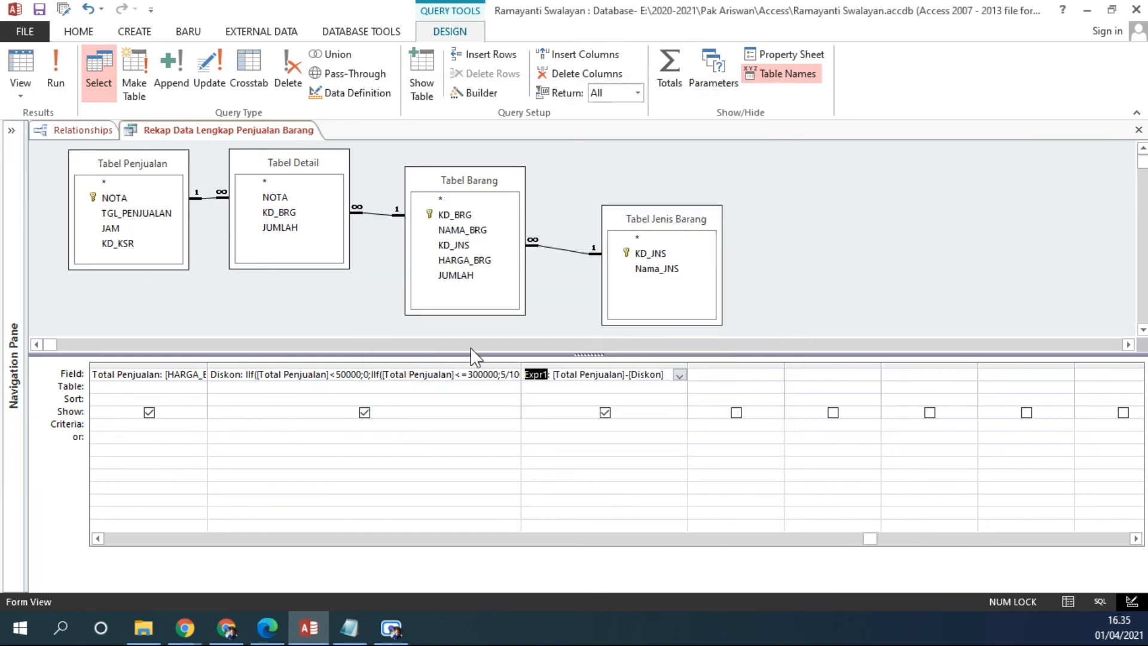
text(Total Bayar)
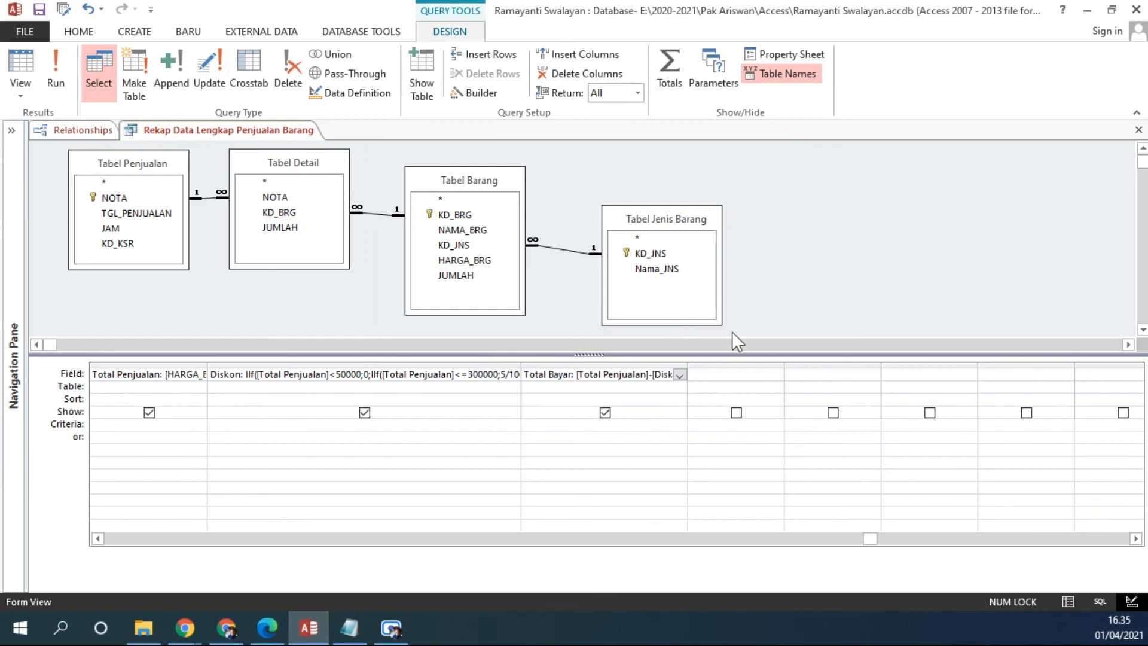
Format the Total Bayar column as Currency with 0 decimal places and run the query
right_click(612, 375)
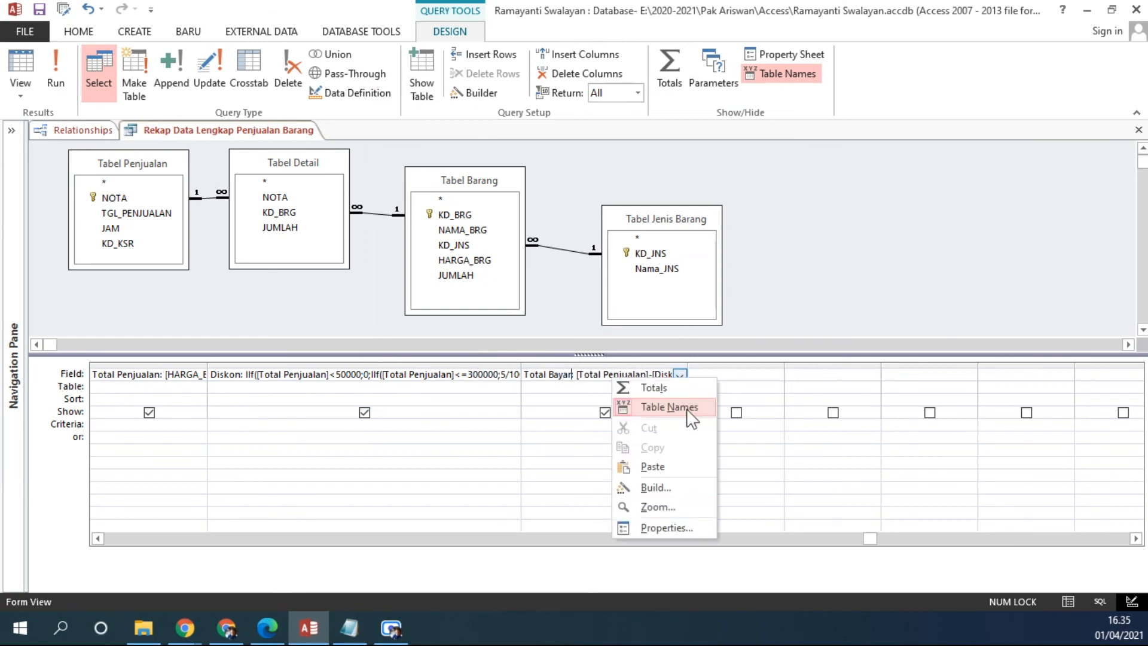
click(659, 526)
click(670, 210)
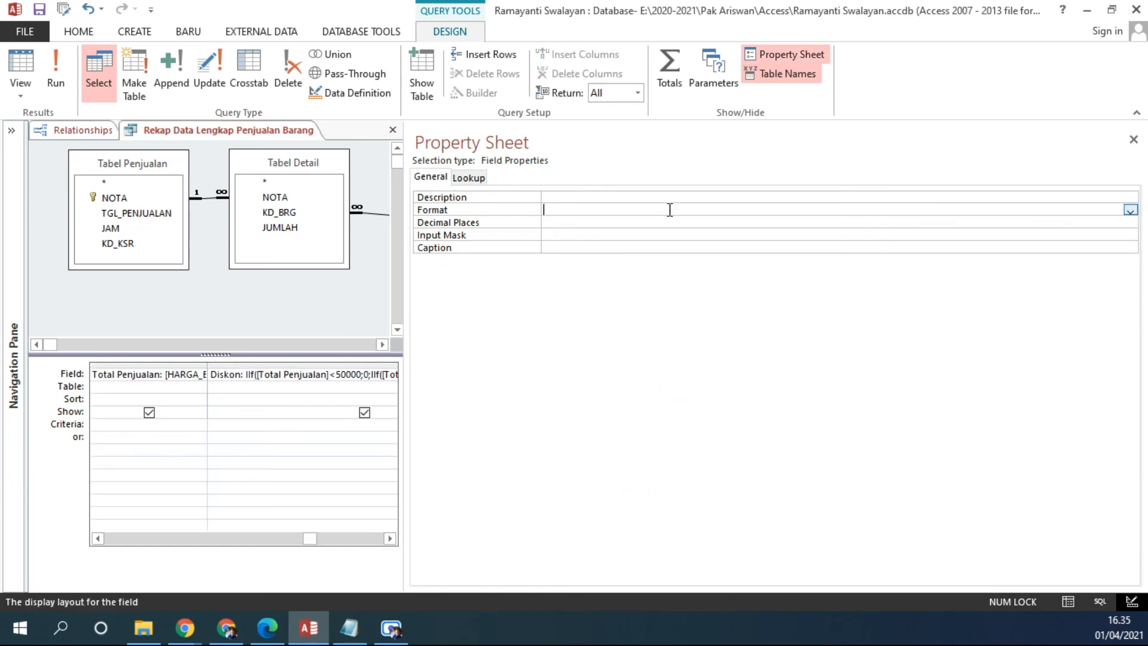
click(1130, 210)
click(636, 234)
click(566, 219)
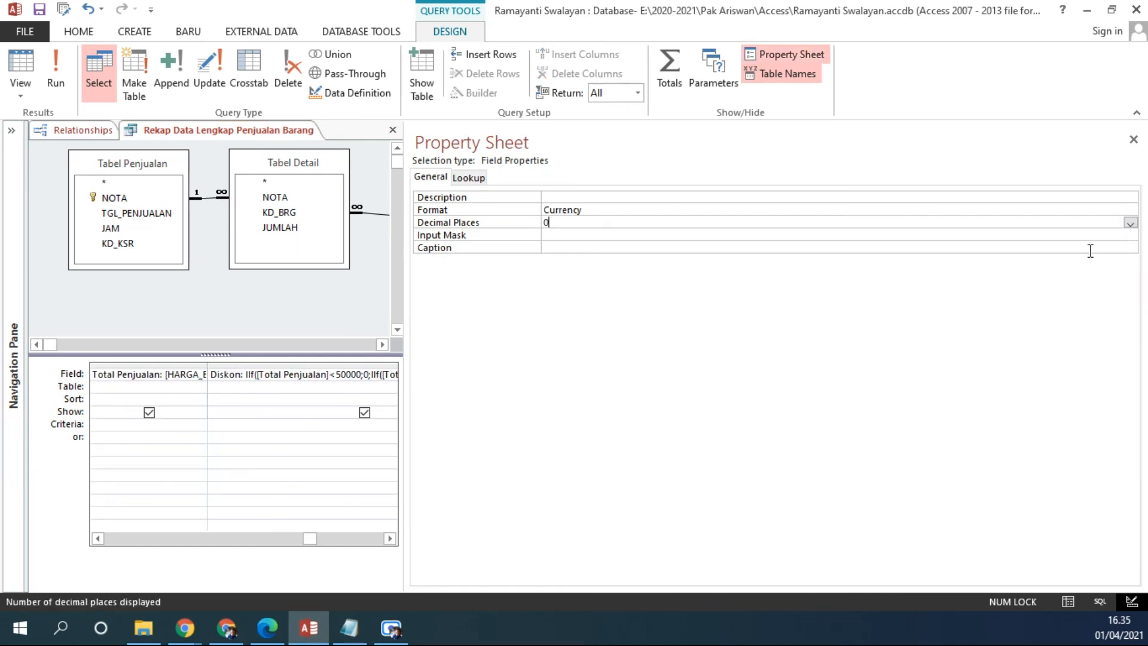
key(Return)
click(58, 72)
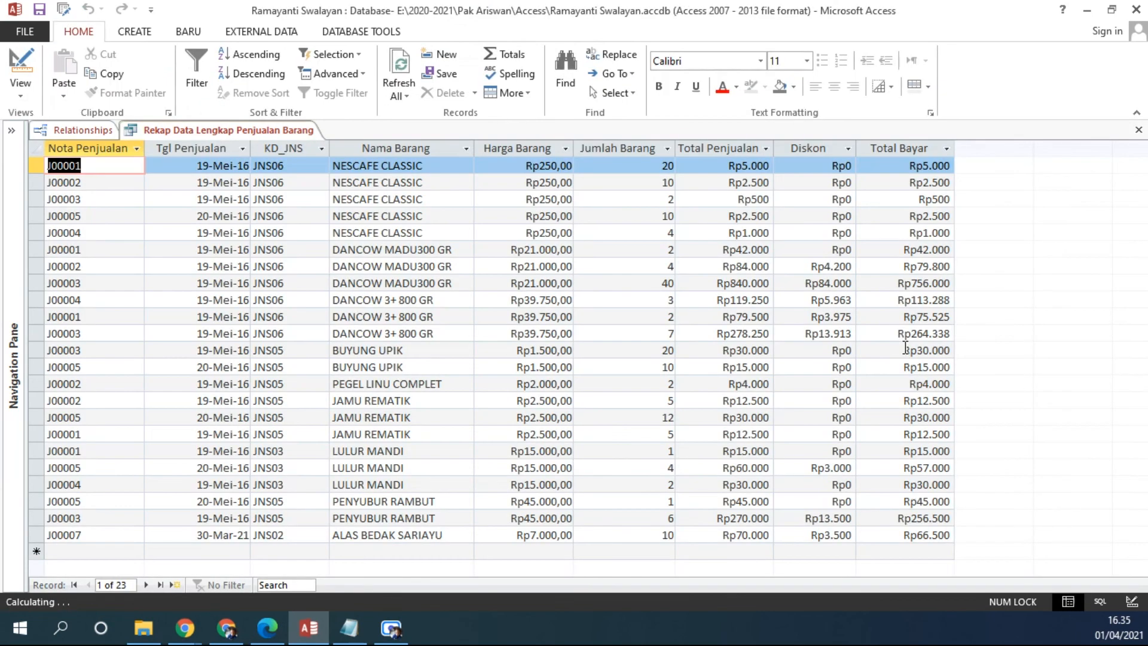
Check the first record's Harga Barang, Jumlah Barang, Total Penjualan, Diskon and Total Bayar values in the query results
drag(660, 166, 742, 165)
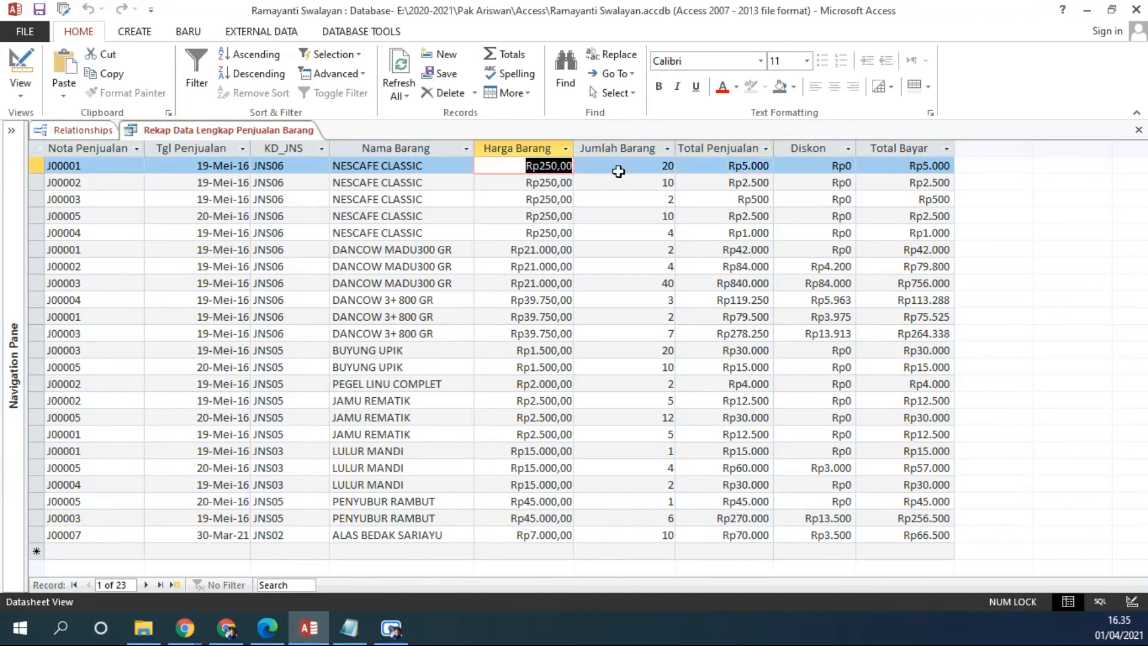
key(Tab)
key(Tab)
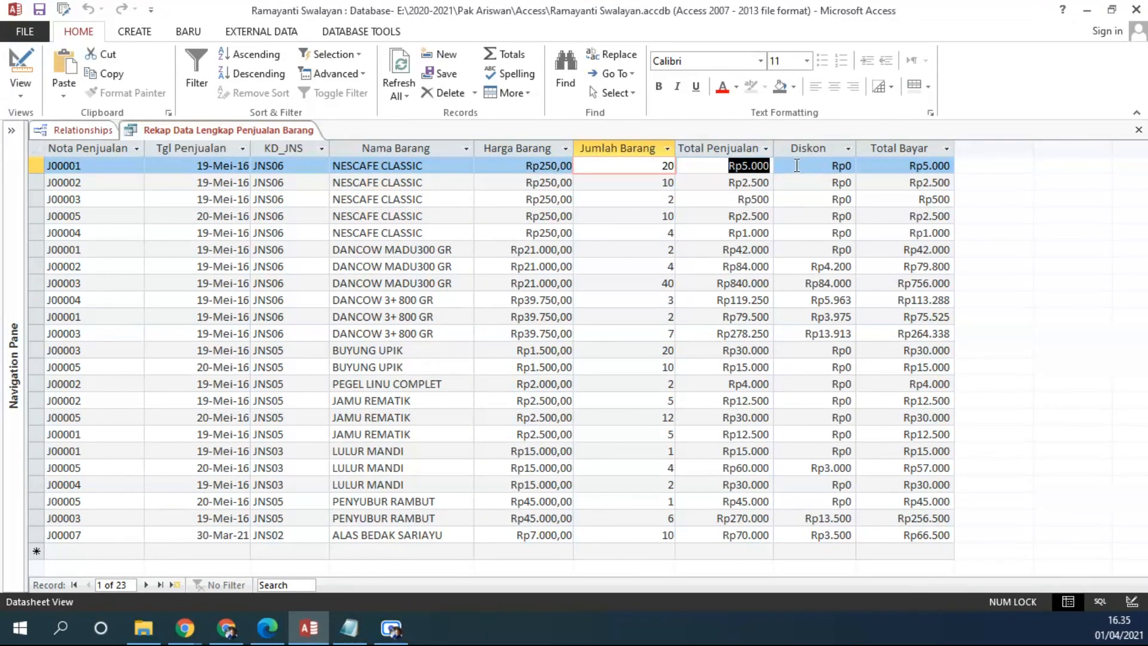
key(Tab)
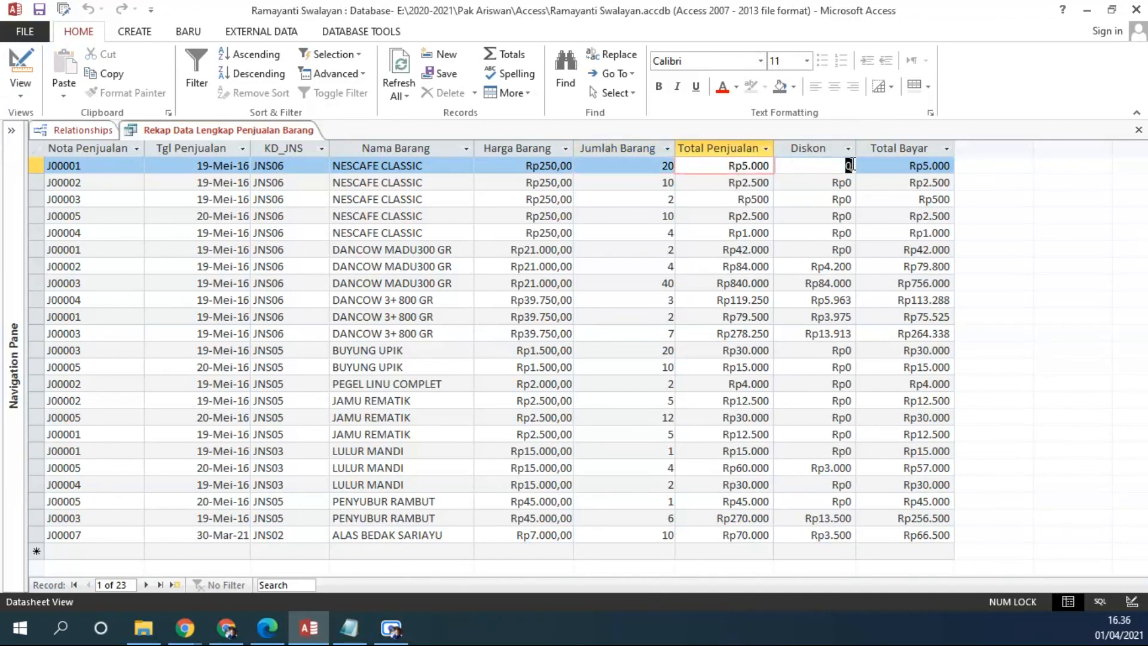
key(Tab)
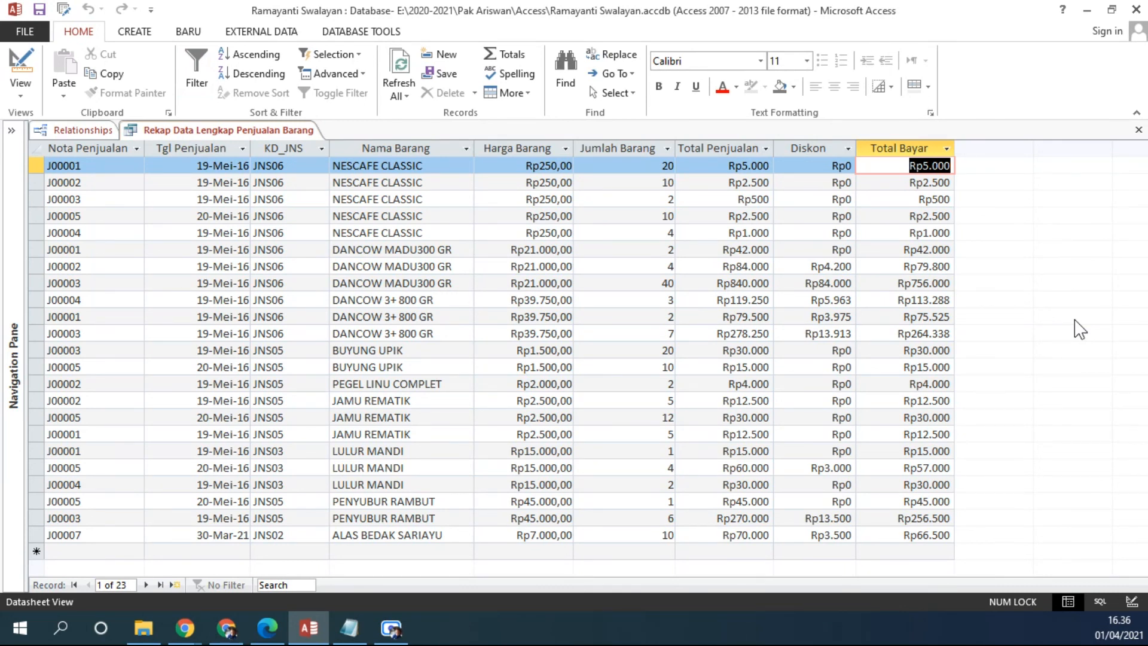
Switch to the Notepad file Teori Ms Access.txt and review the field references in the Diskon and Total Penjualan formulas
click(349, 628)
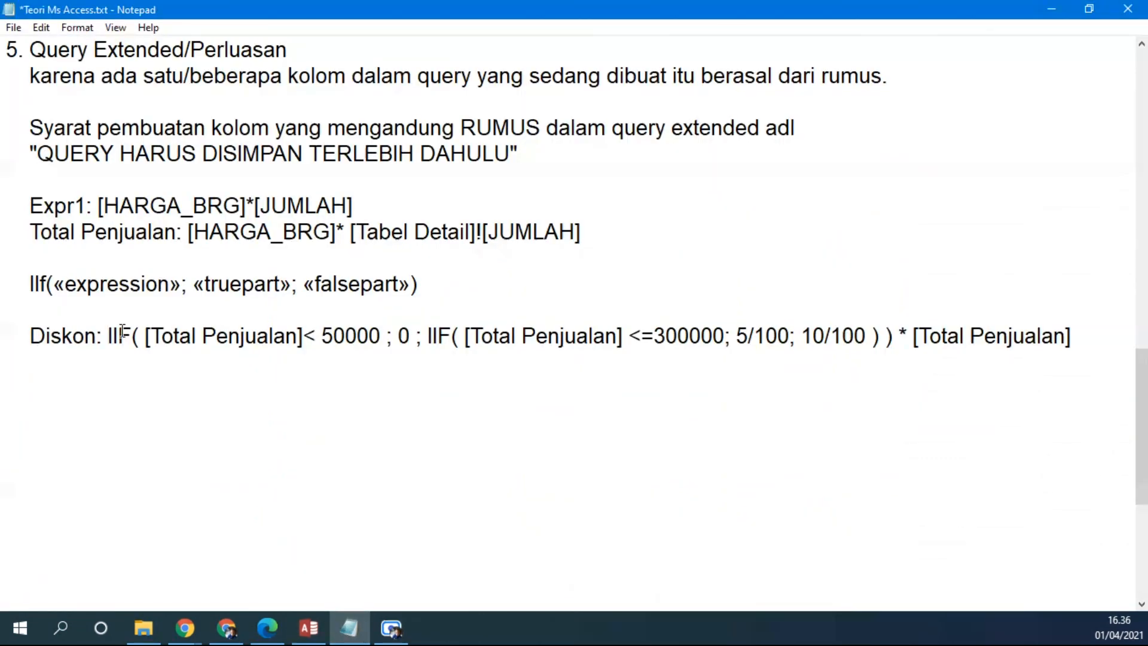
drag(146, 335, 304, 336)
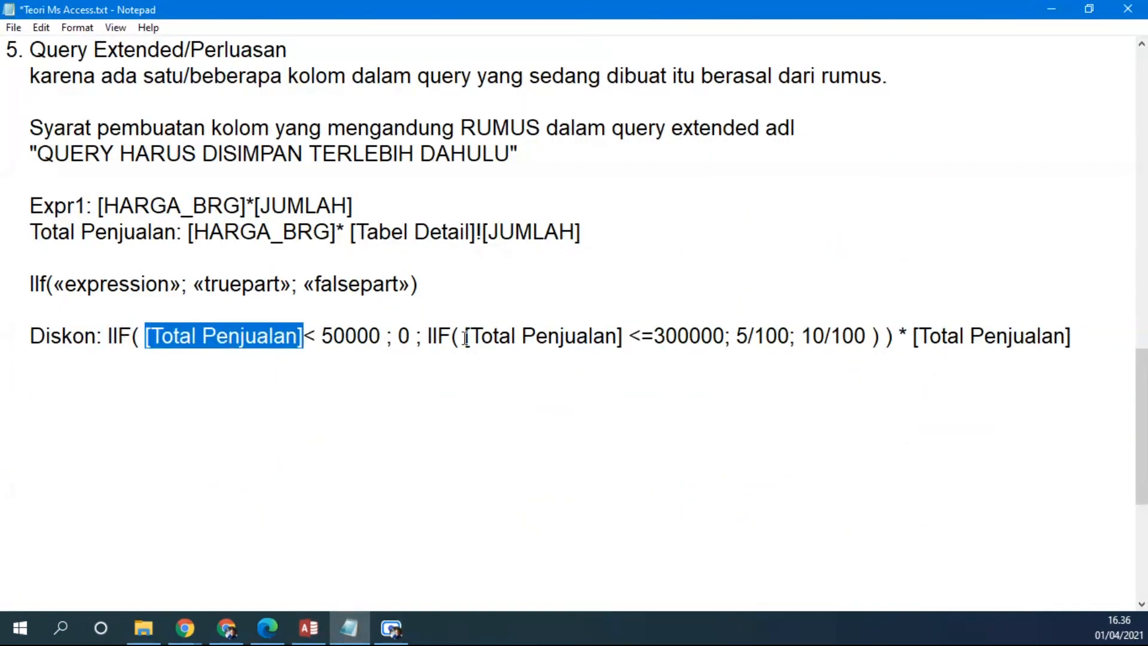
drag(459, 337, 625, 338)
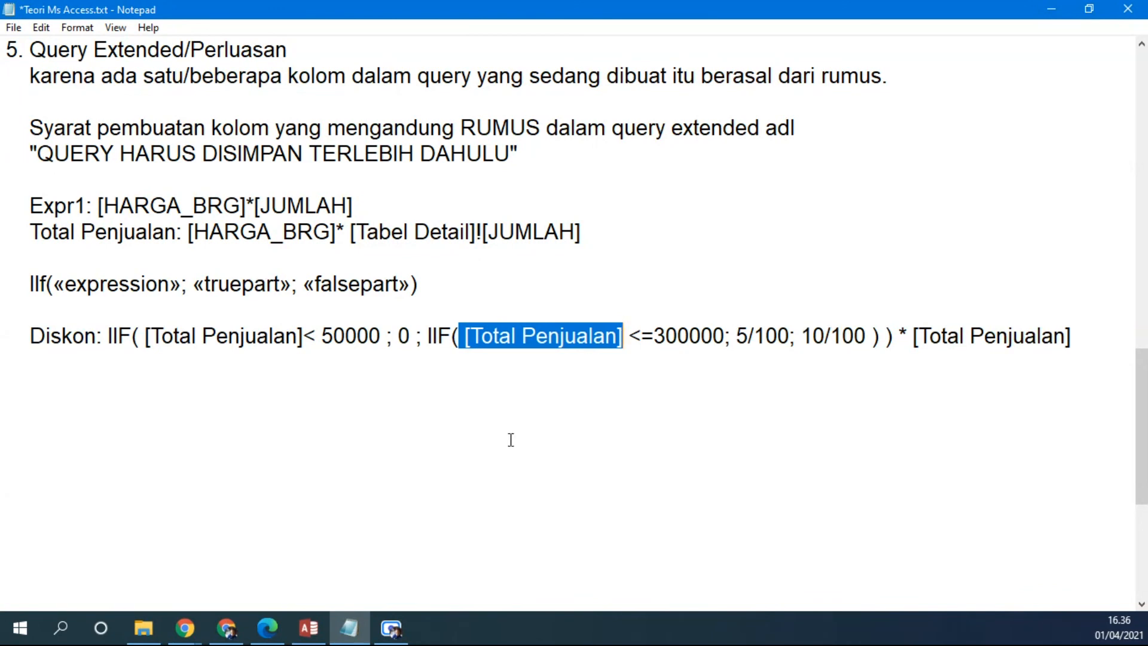
drag(188, 231, 603, 231)
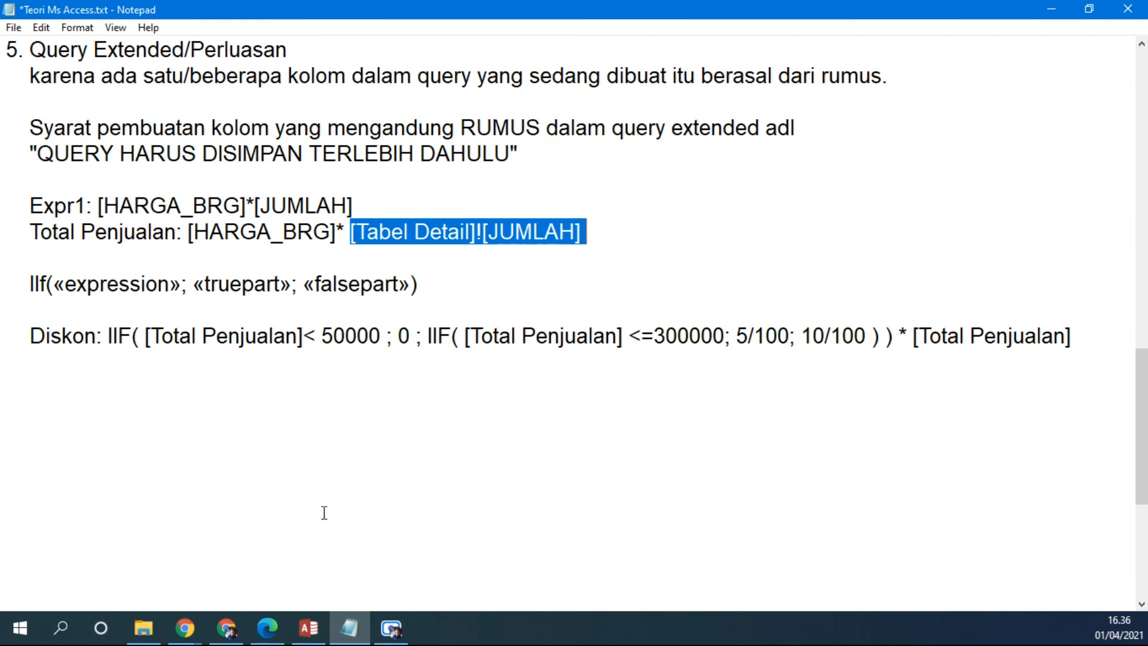
mouse_move(400, 633)
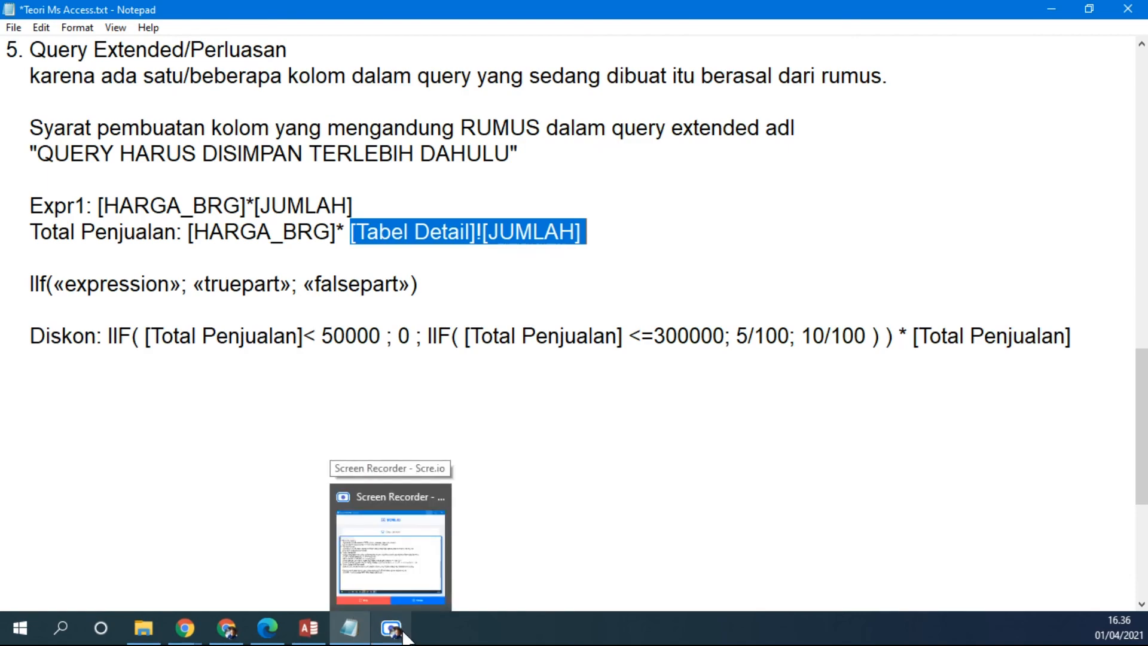